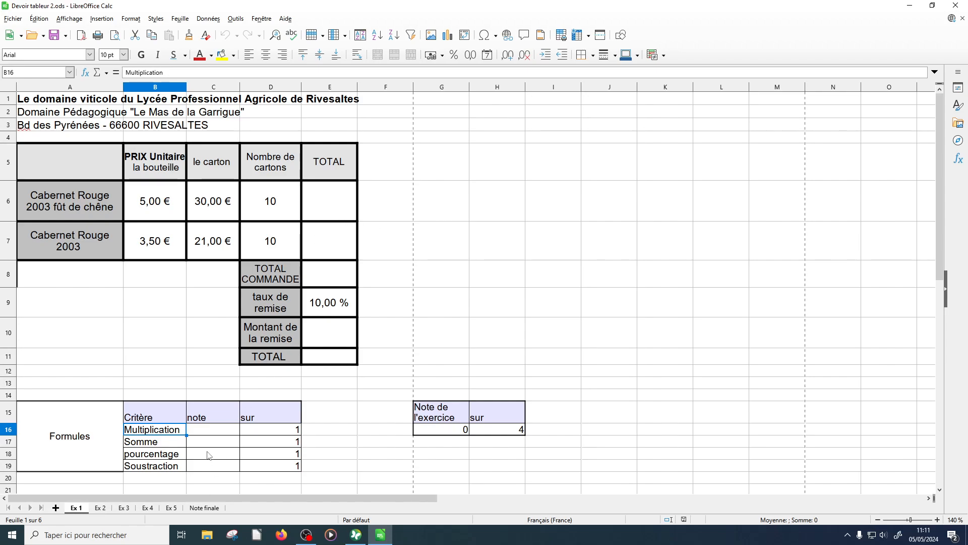
# Step: Review the grading criteria and exercise mark tables on Ex 1 and the other exercise sheets, finishing on Ex 1
pyautogui.click(222, 440)
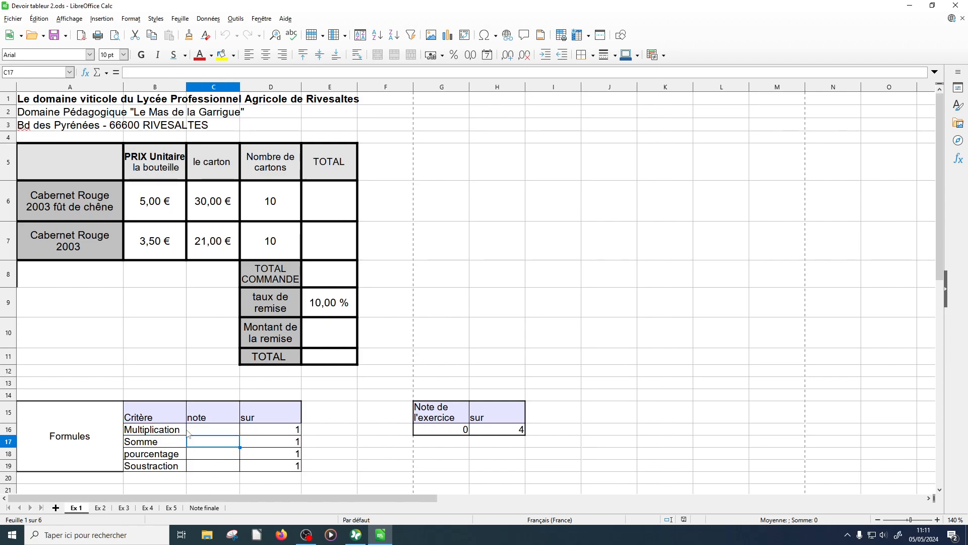
pyautogui.click(217, 431)
pyautogui.click(268, 428)
pyautogui.click(234, 431)
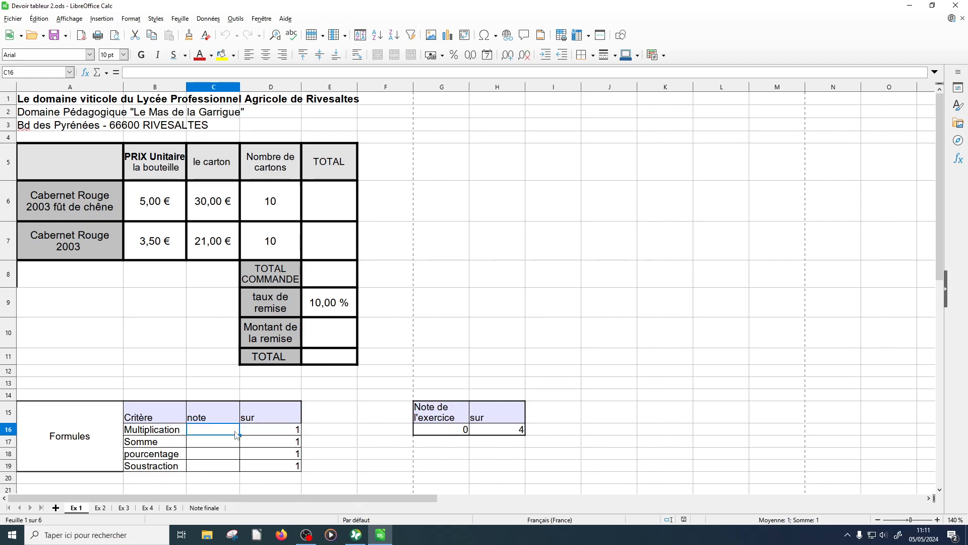
pyautogui.click(493, 432)
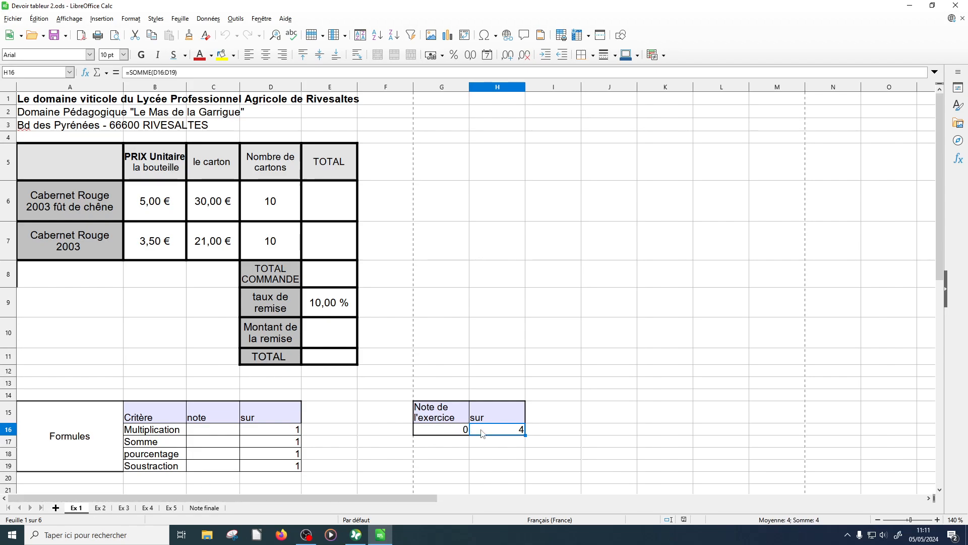
pyautogui.click(100, 508)
pyautogui.click(124, 508)
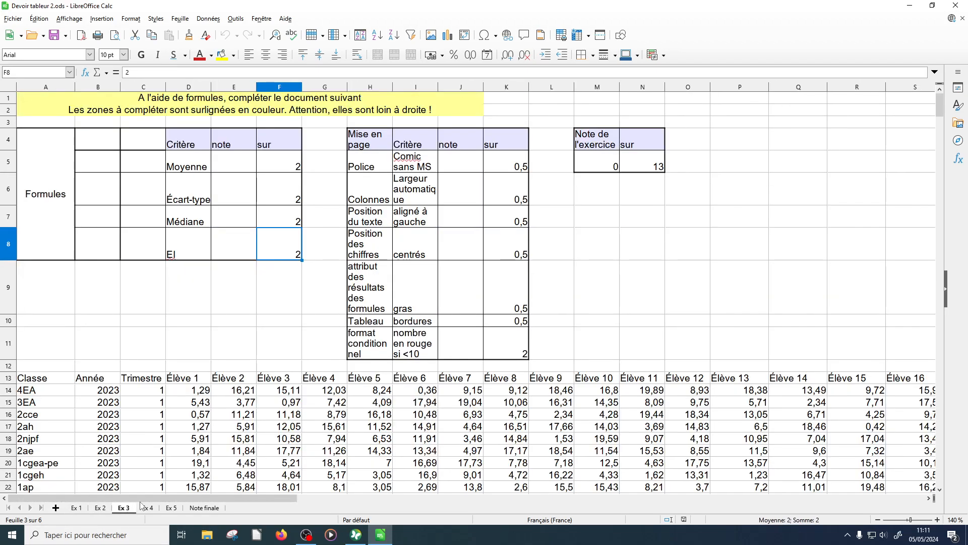
pyautogui.click(661, 164)
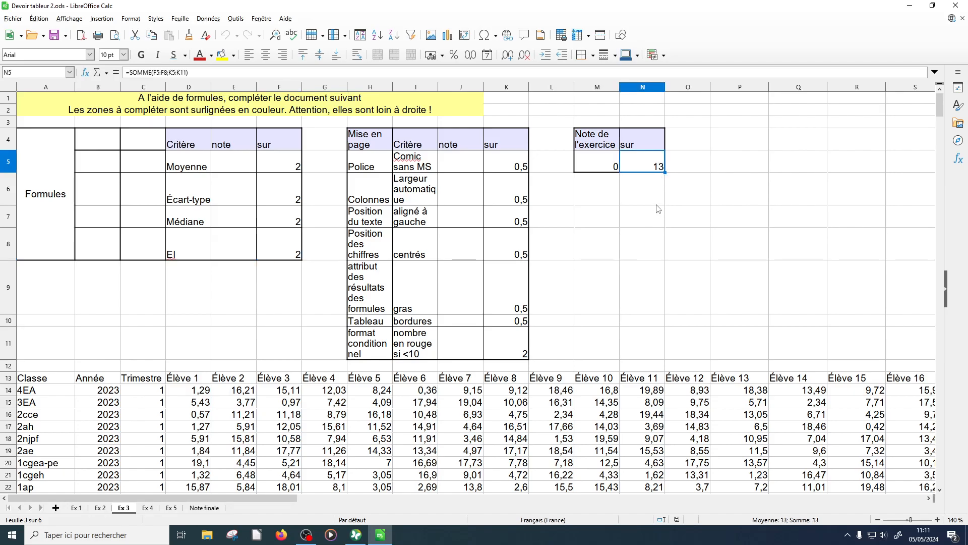
pyautogui.click(171, 508)
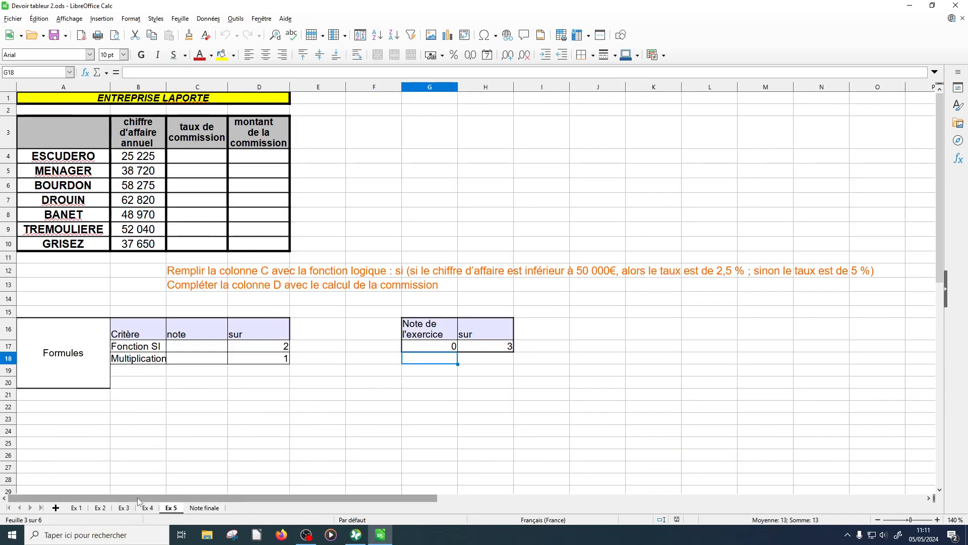
pyautogui.click(147, 508)
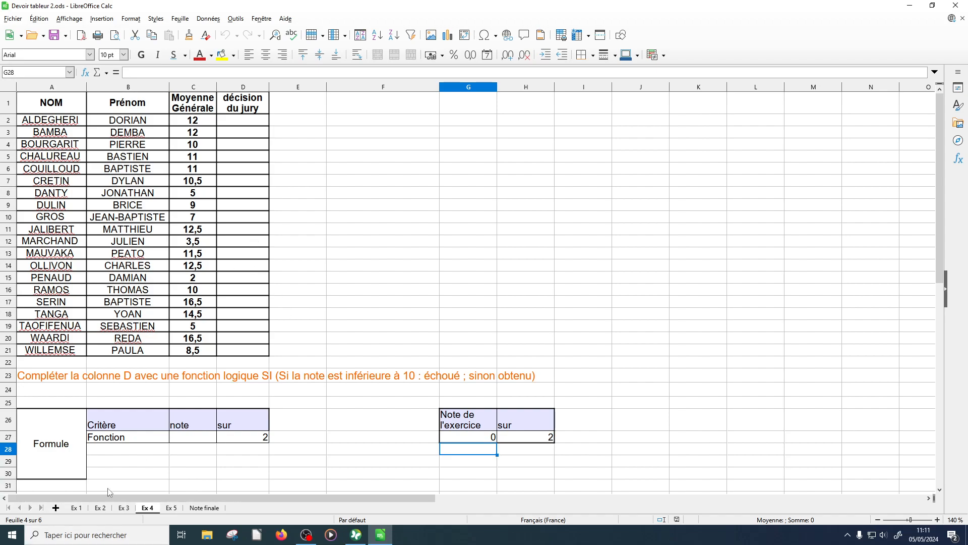
pyautogui.click(76, 508)
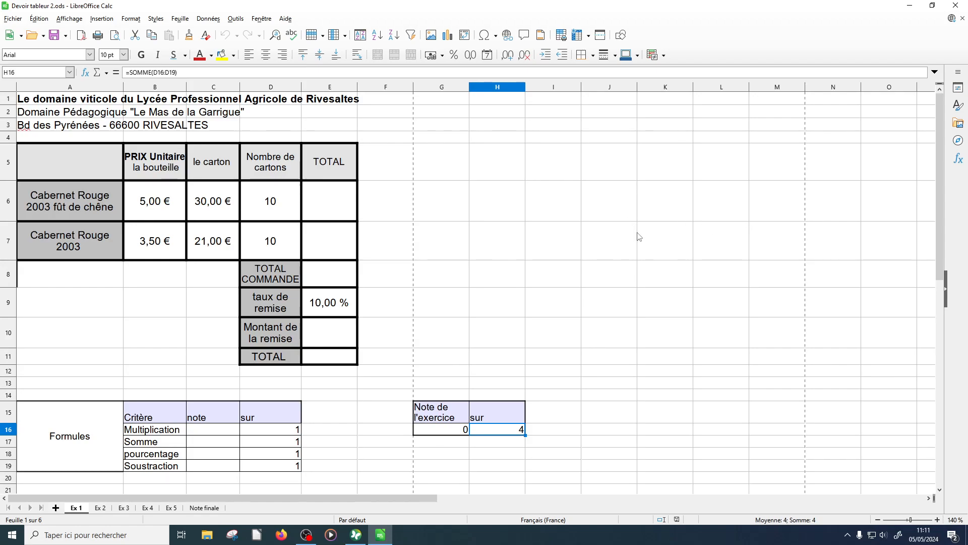
pyautogui.click(235, 429)
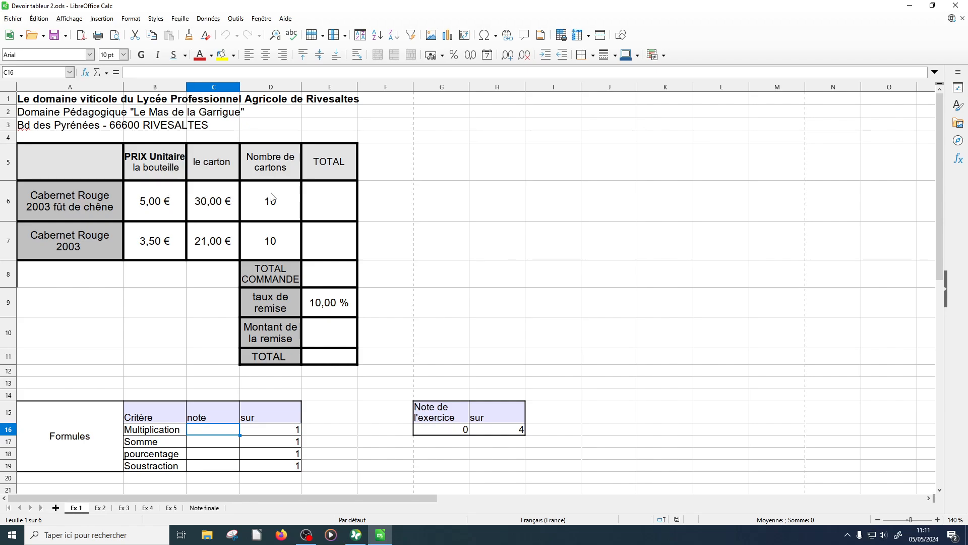
pyautogui.click(322, 198)
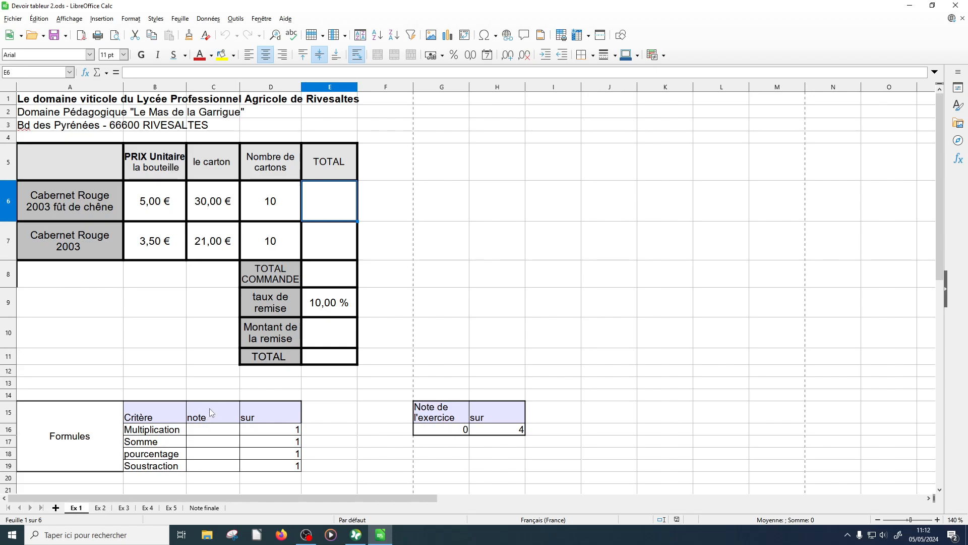
pyautogui.click(66, 439)
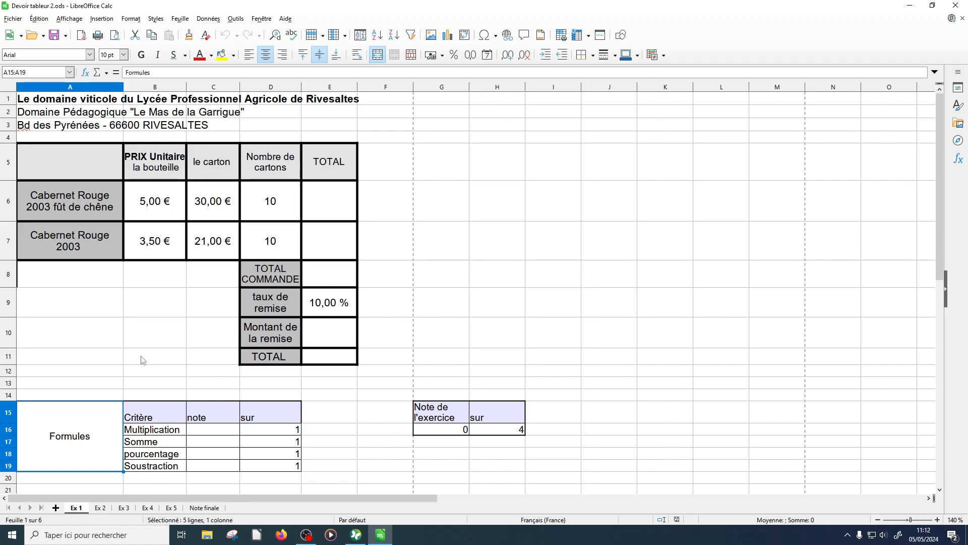
# Step: Enter the formula =D6*C6 in E6 to calculate the total for Cabernet Rouge 2003 fût de chêne
pyautogui.click(321, 197)
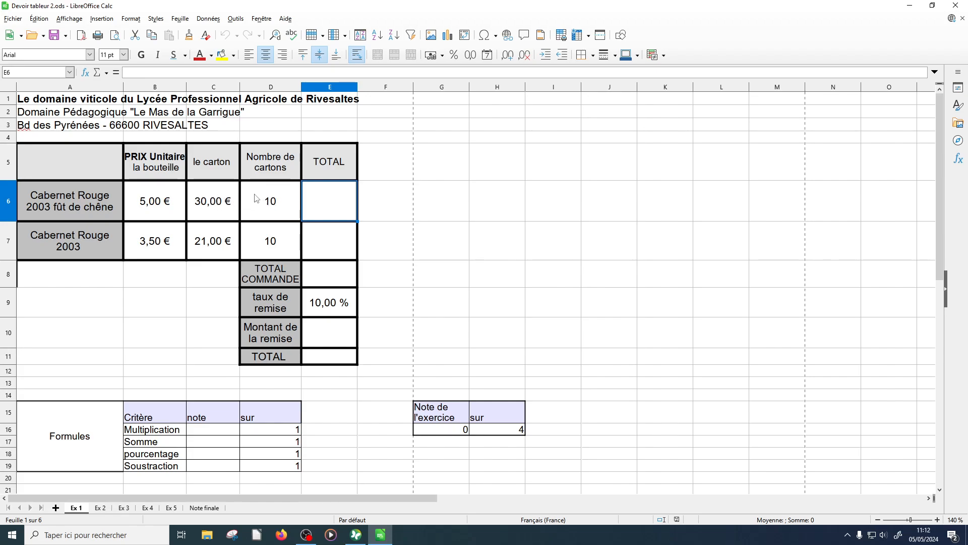
pyautogui.click(116, 74)
pyautogui.click(271, 214)
pyautogui.write('*')
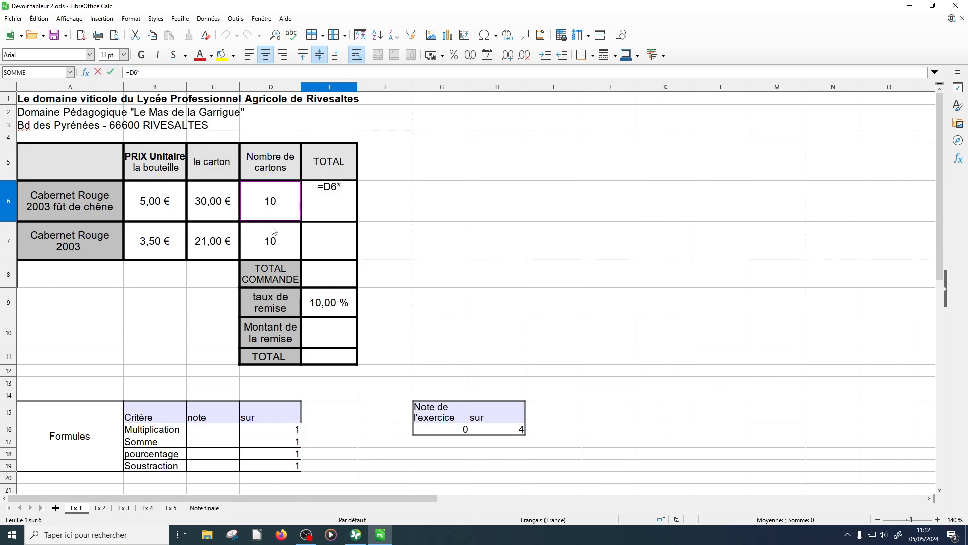
pyautogui.click(221, 210)
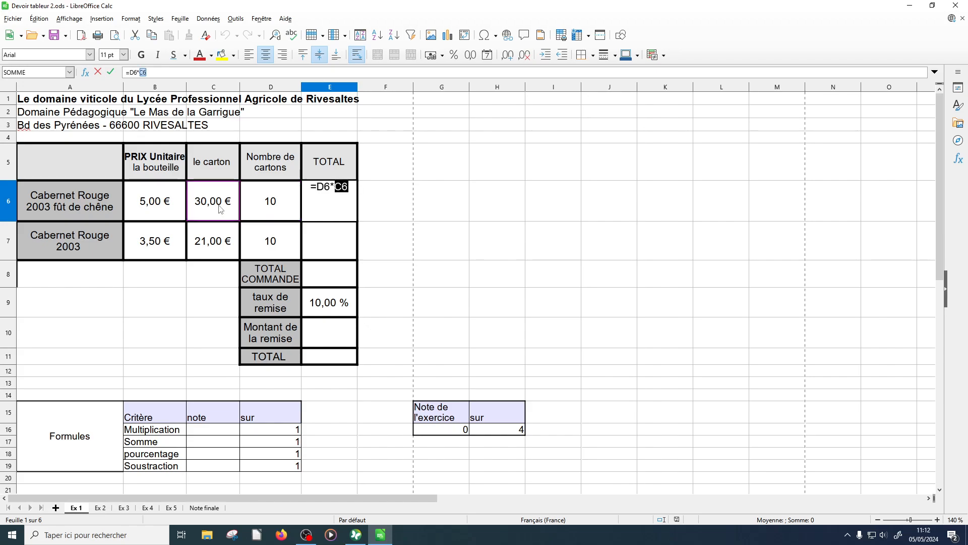
pyautogui.click(111, 73)
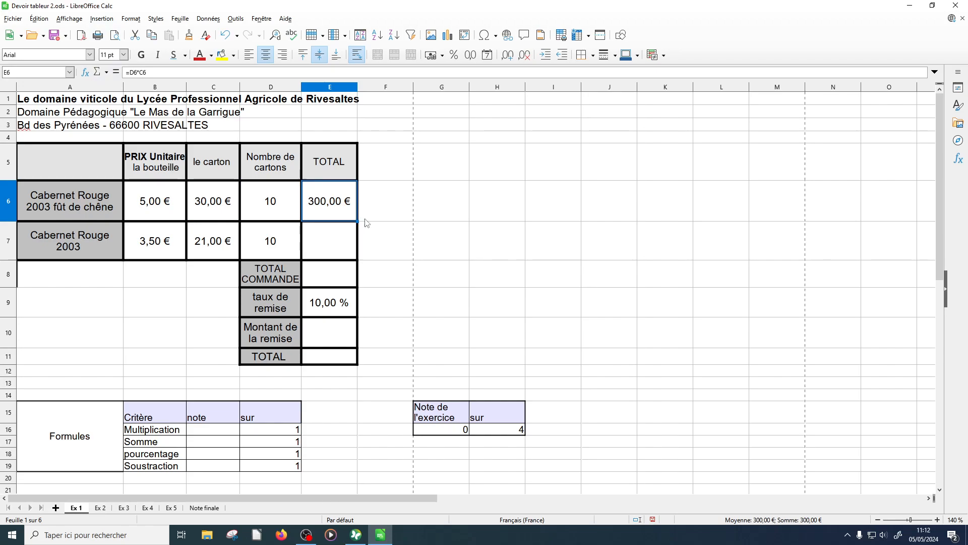
# Step: Fill the multiplication formula from E6 down to E7 and check the cell references in the copied formula
pyautogui.moveTo(357, 220); pyautogui.dragTo(352, 252)
pyautogui.click(319, 246)
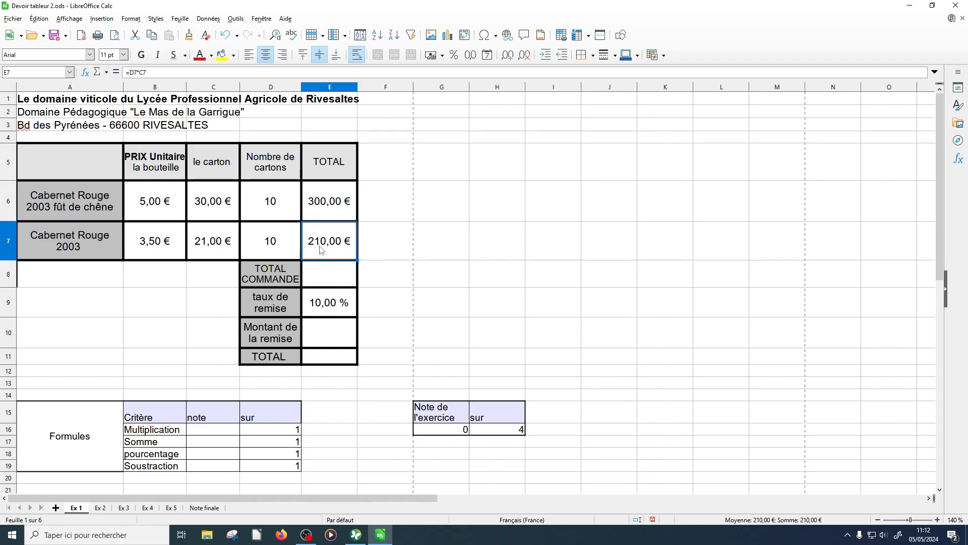
pyautogui.click(187, 73)
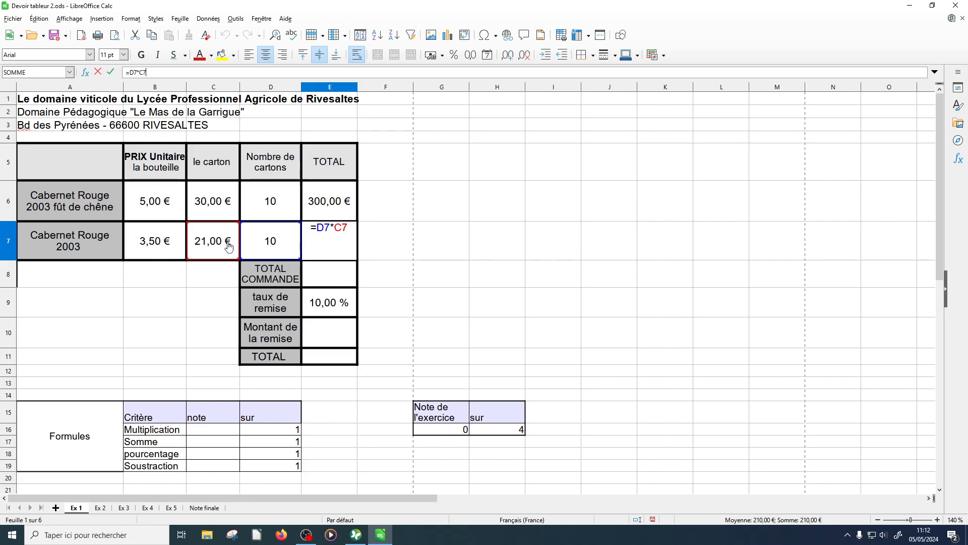
pyautogui.click(111, 74)
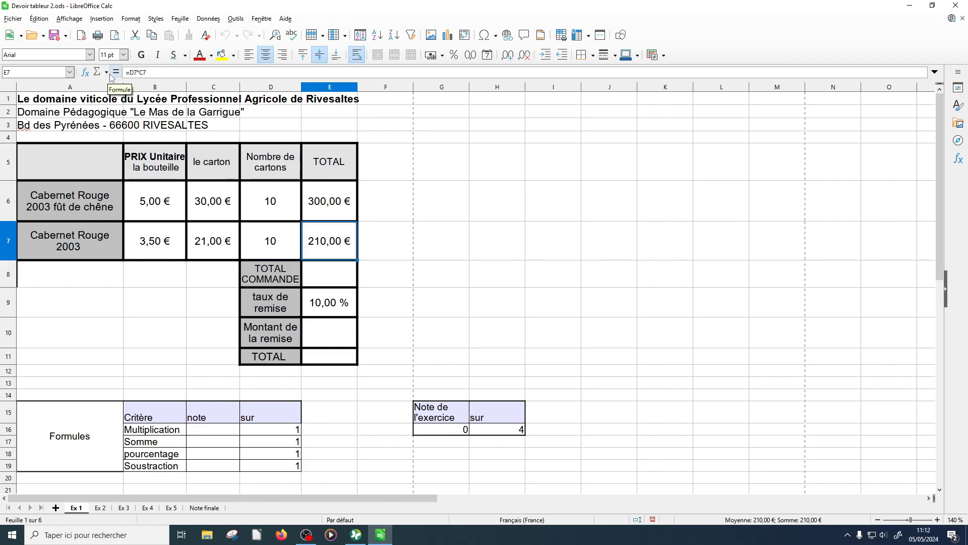
# Step: Enter a note of 1 for the Multiplication criterion in C16
pyautogui.click(339, 272)
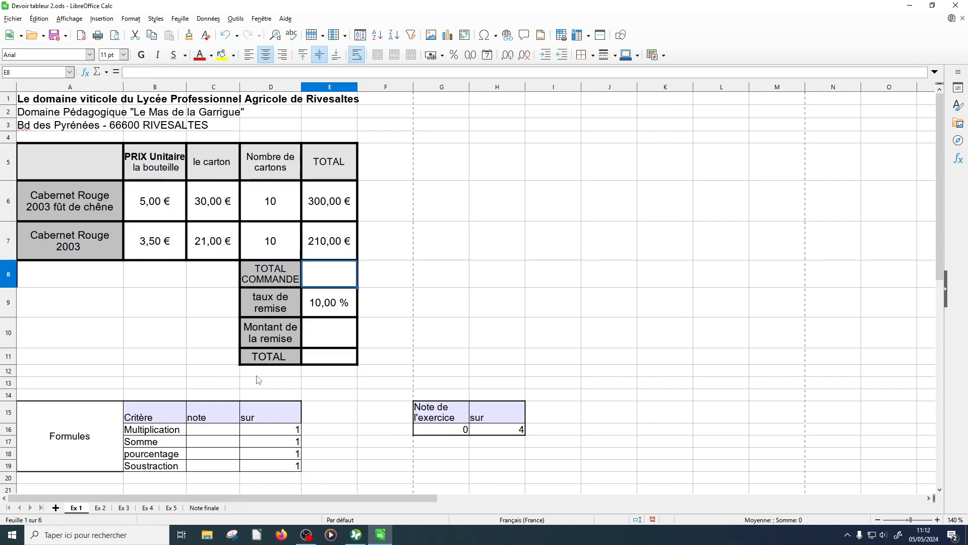
pyautogui.click(220, 432)
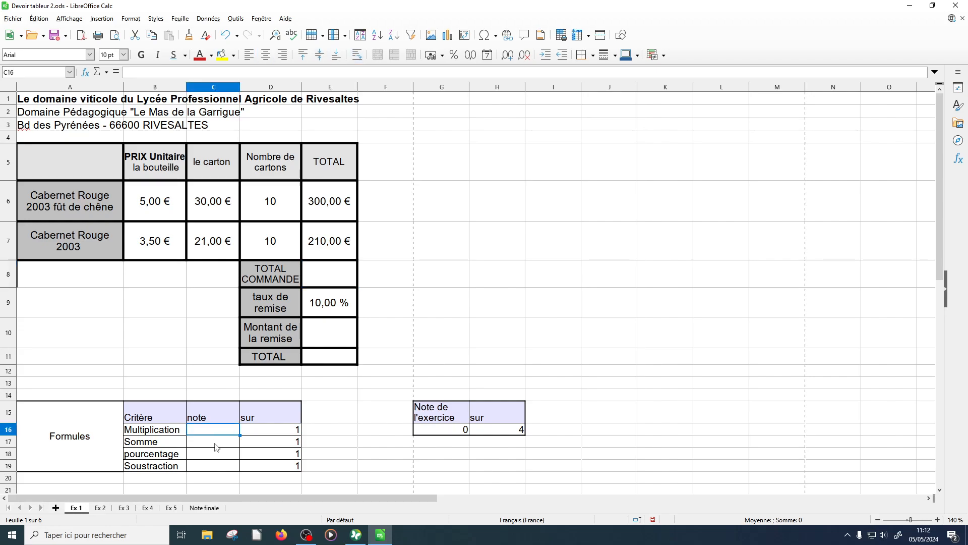
pyautogui.write('1')
pyautogui.press('Return')
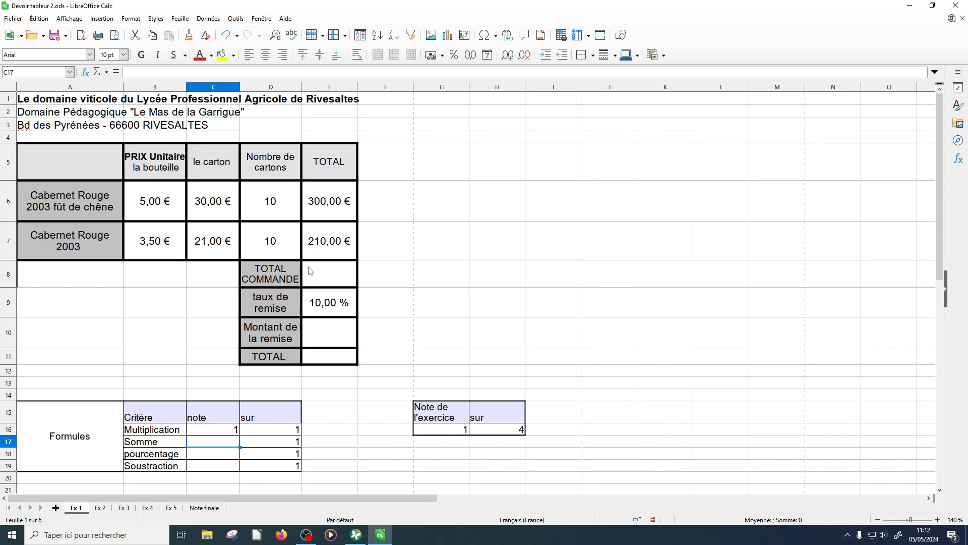
# Step: Calculate TOTAL COMMANDE in E8 with the Somme function over E6:E7
pyautogui.click(323, 278)
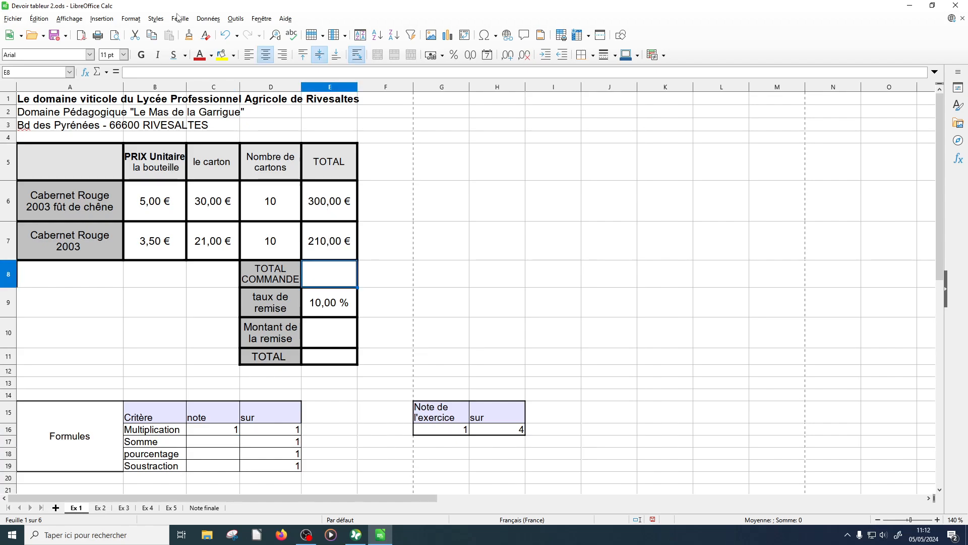
pyautogui.click(105, 74)
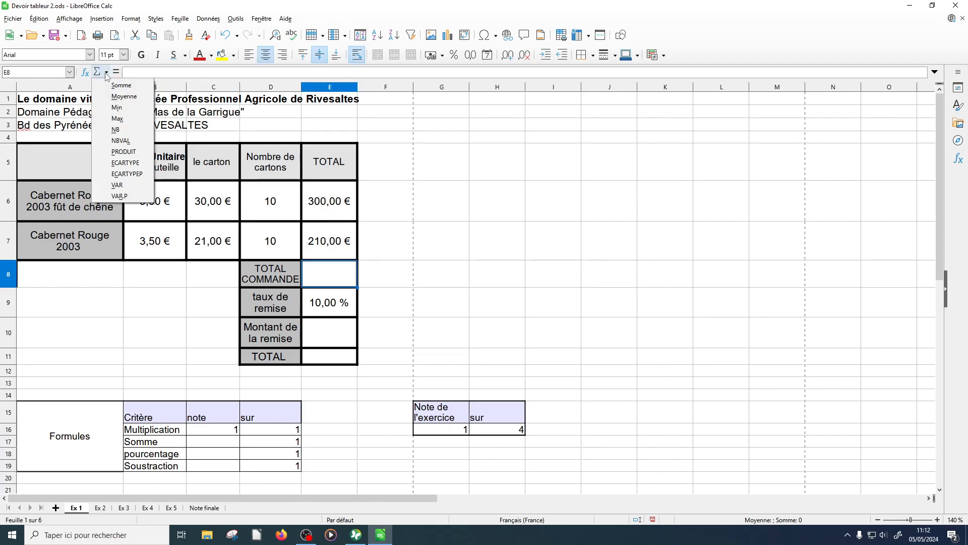
pyautogui.click(121, 85)
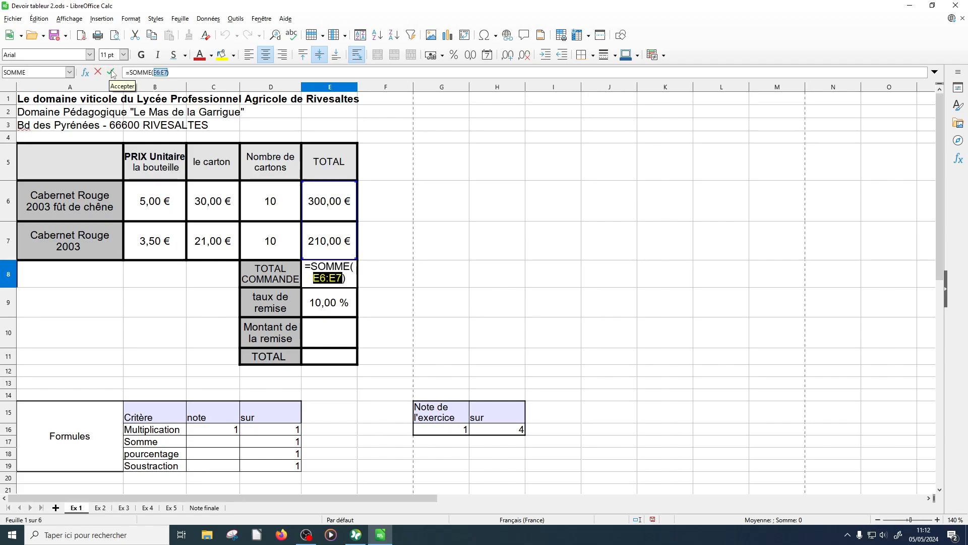
pyautogui.click(112, 73)
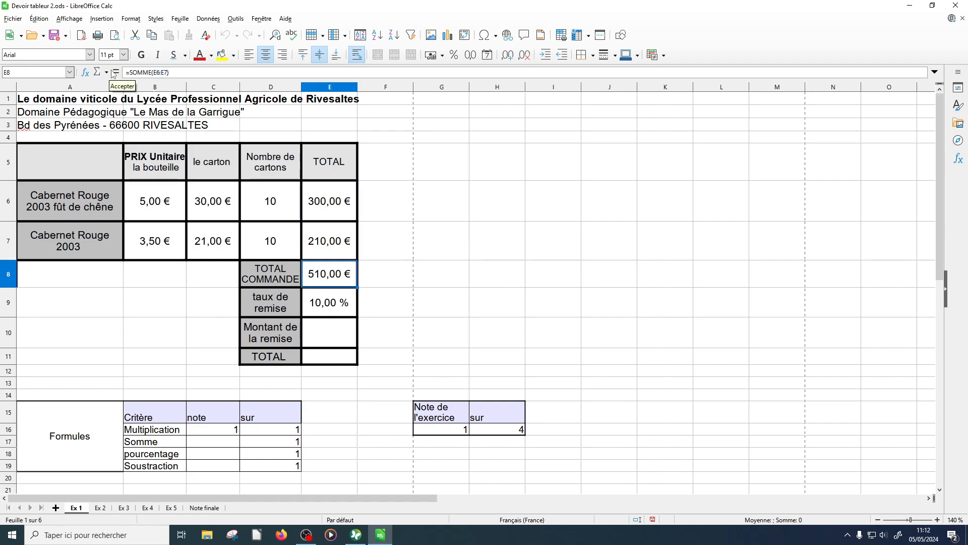
# Step: Calculate the discount amount in E10 by multiplying the order total by the discount rate, =E8*E9
pyautogui.click(343, 309)
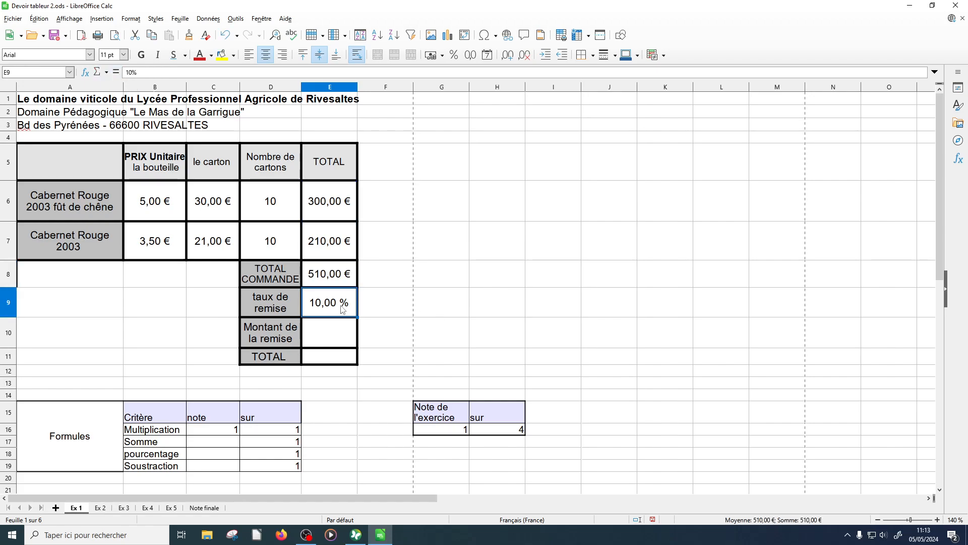
pyautogui.click(347, 334)
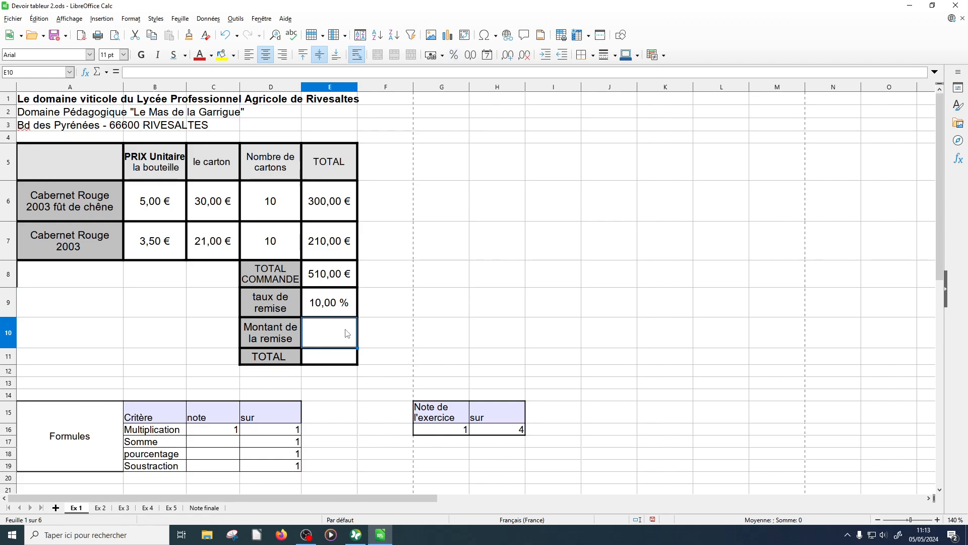
pyautogui.click(116, 72)
pyautogui.click(320, 275)
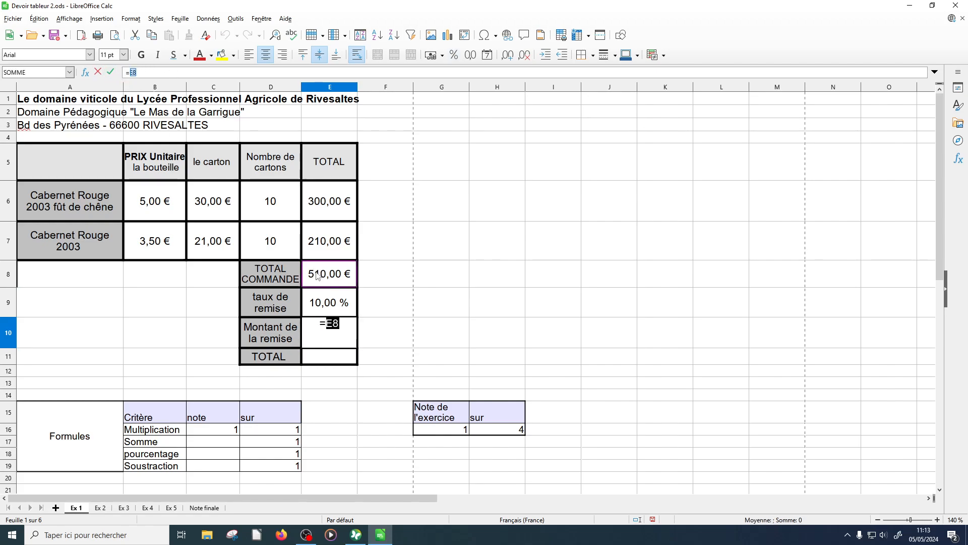
pyautogui.write('*')
pyautogui.click(331, 312)
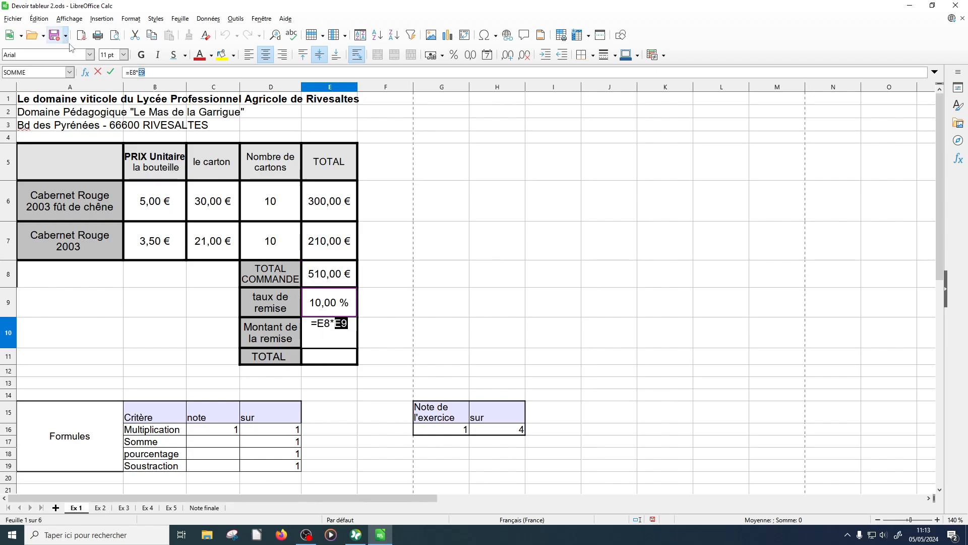
pyautogui.click(111, 72)
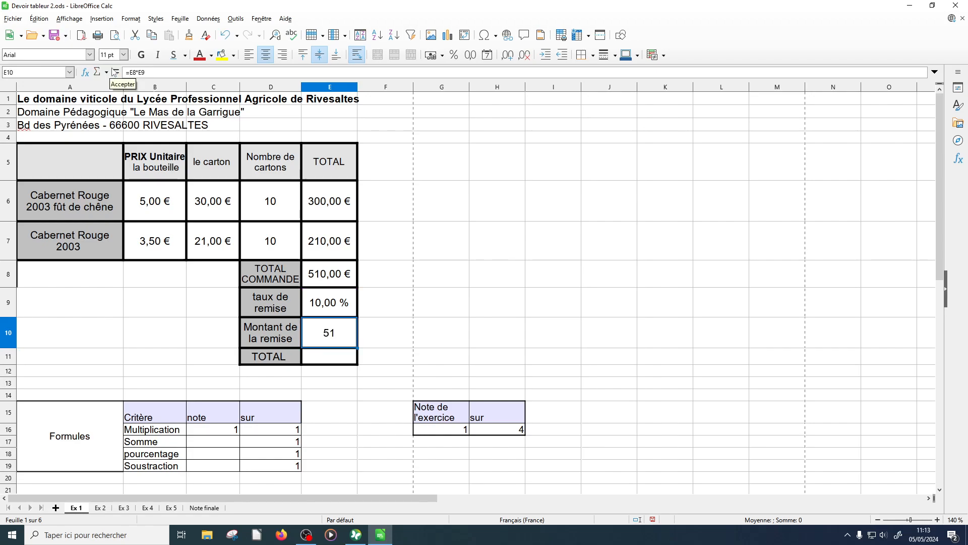
# Step: Switch the percent format of the discount rate in E9 off and on again
pyautogui.click(346, 305)
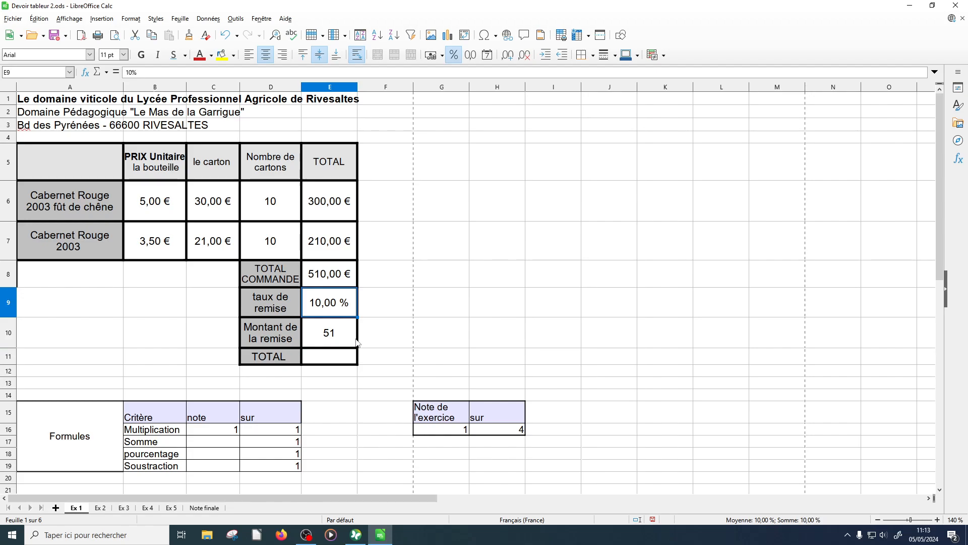
pyautogui.click(454, 54)
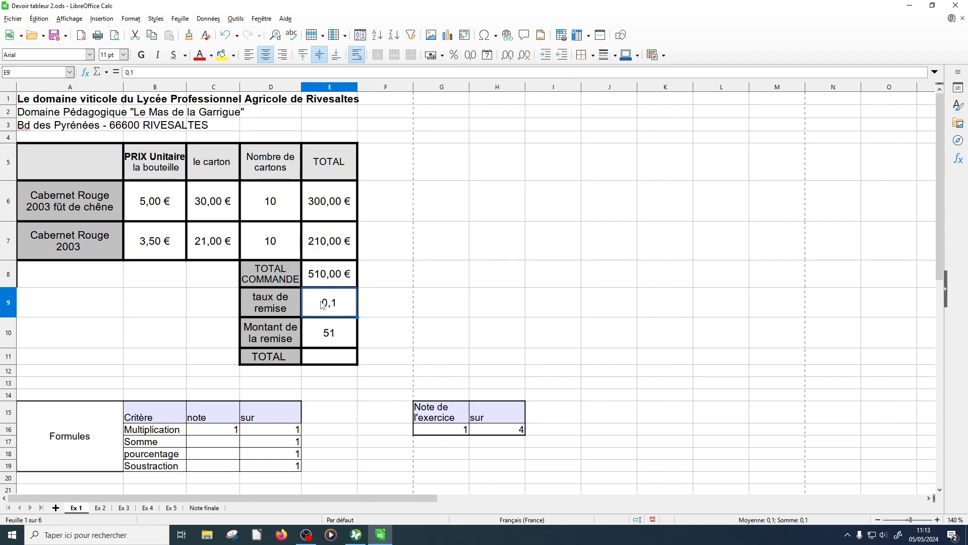
pyautogui.click(454, 55)
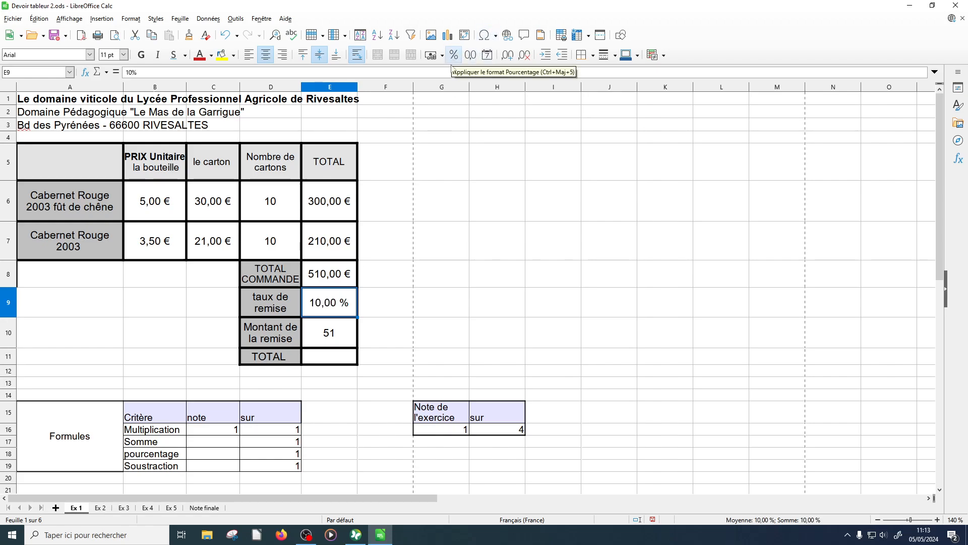
# Step: Calculate the final TOTAL in E11 by subtracting the discount amount from the order total, =E8-E10
pyautogui.click(329, 359)
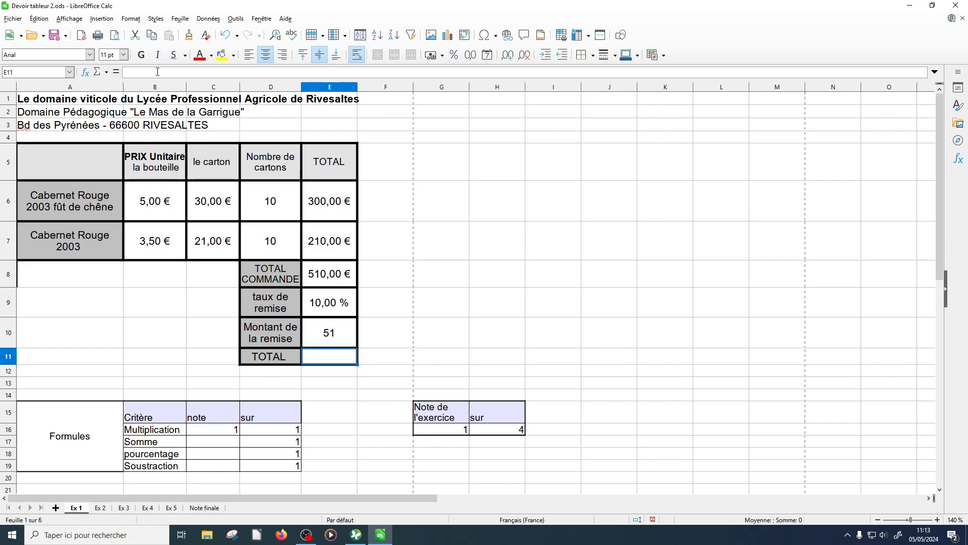
pyautogui.write('=')
pyautogui.click(326, 276)
pyautogui.write('-')
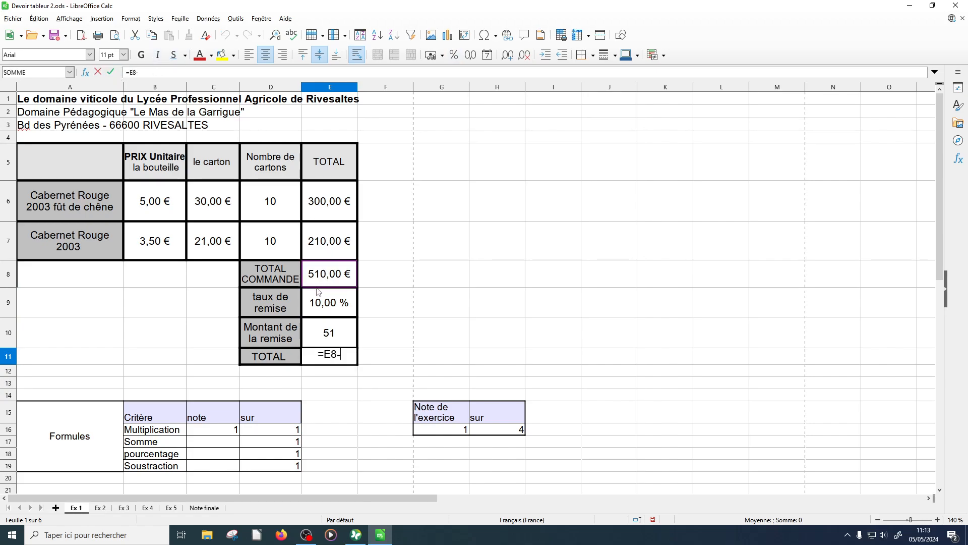
pyautogui.click(348, 335)
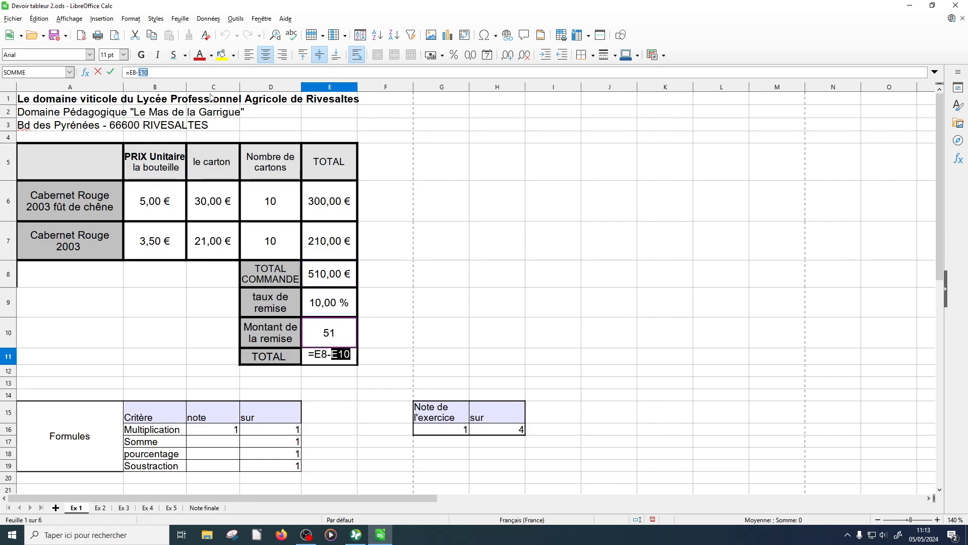
pyautogui.click(110, 72)
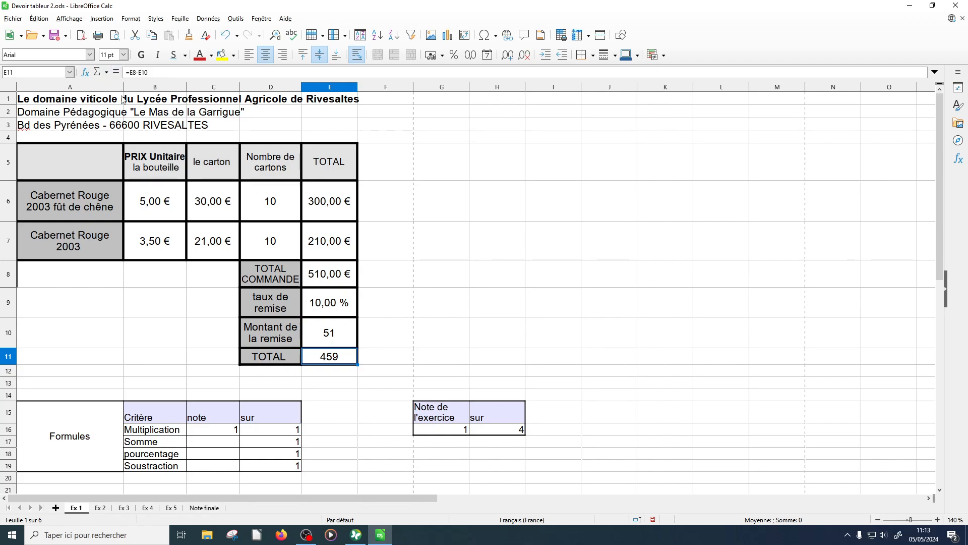
# Step: On the Ex 2 sheet, calculate the first student's average in I6 with MOYENNE over $B6:$H6 and fill it down to I8
pyautogui.click(100, 508)
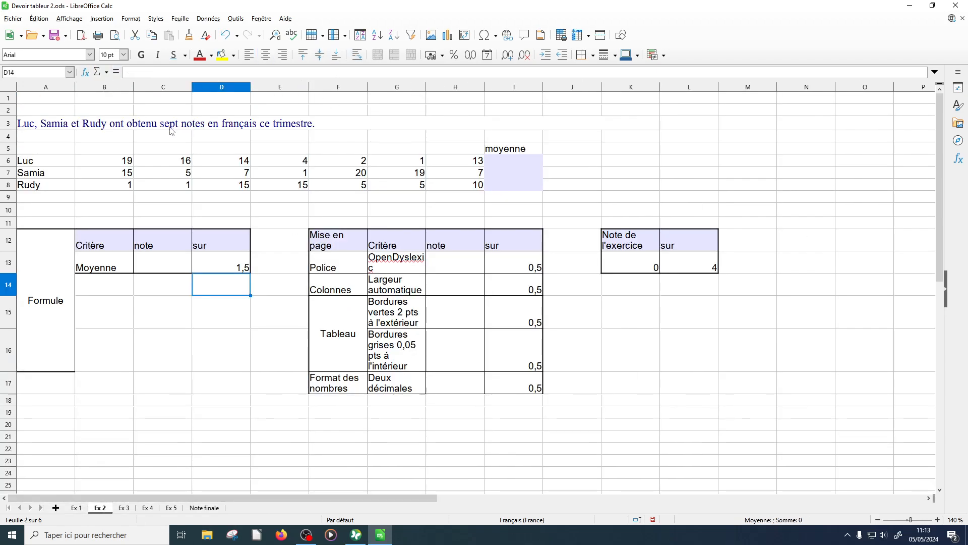
pyautogui.click(507, 158)
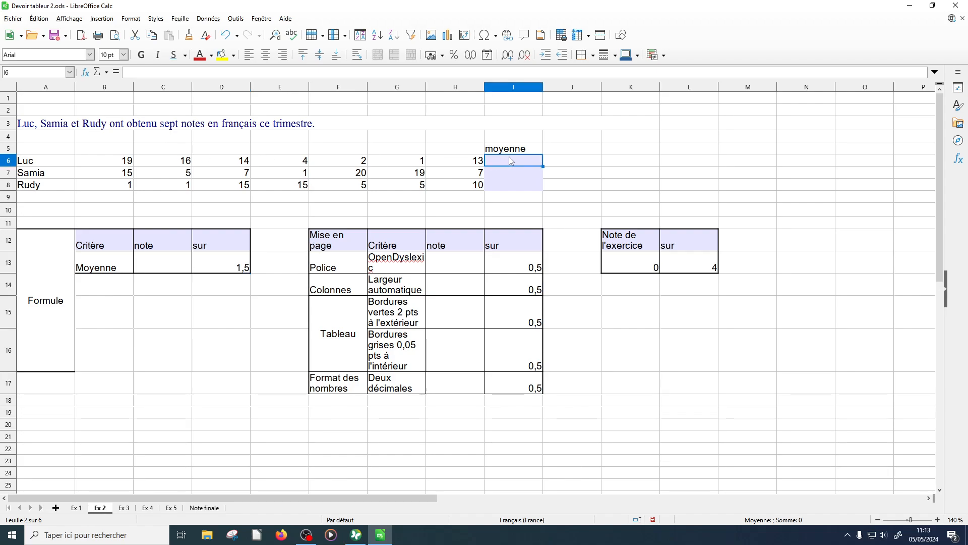
pyautogui.click(86, 72)
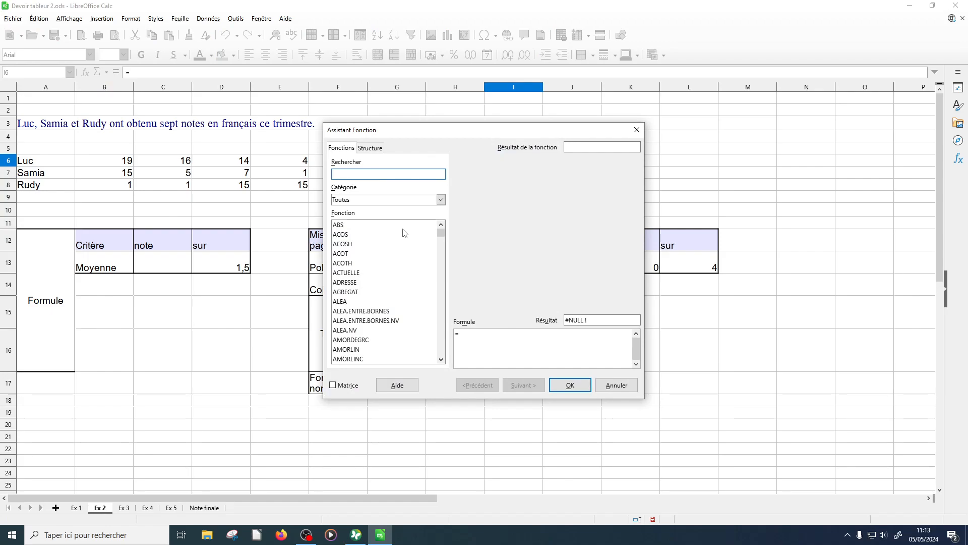
pyautogui.write('m')
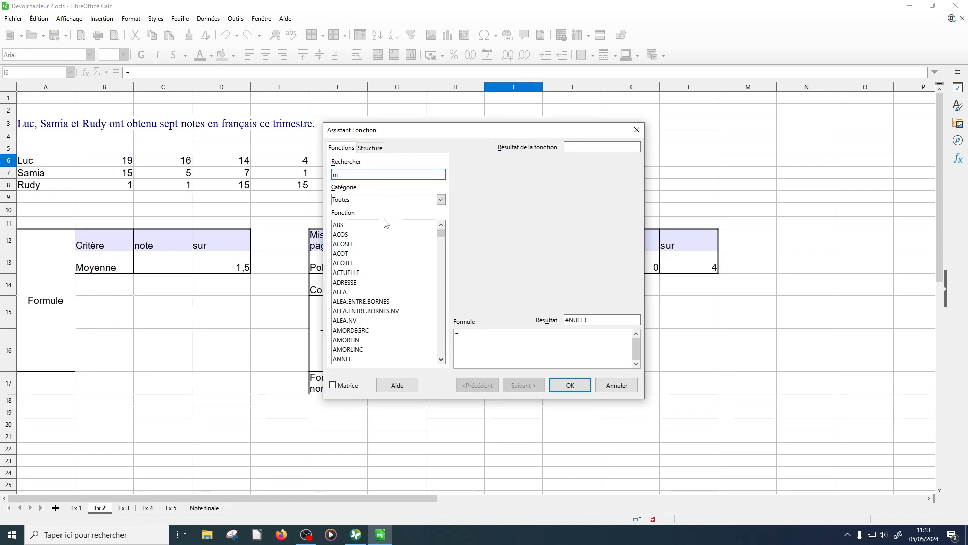
pyautogui.write('oy')
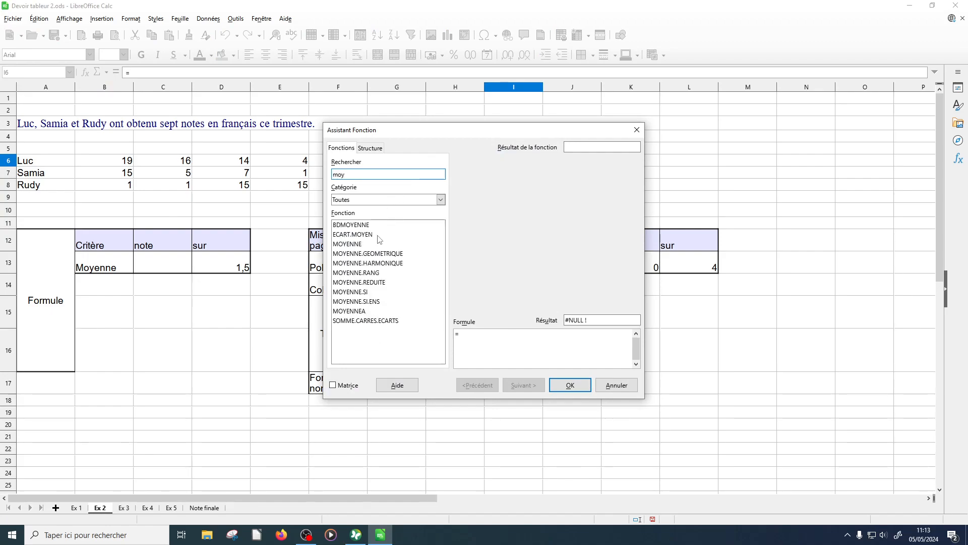
pyautogui.doubleClick(373, 245)
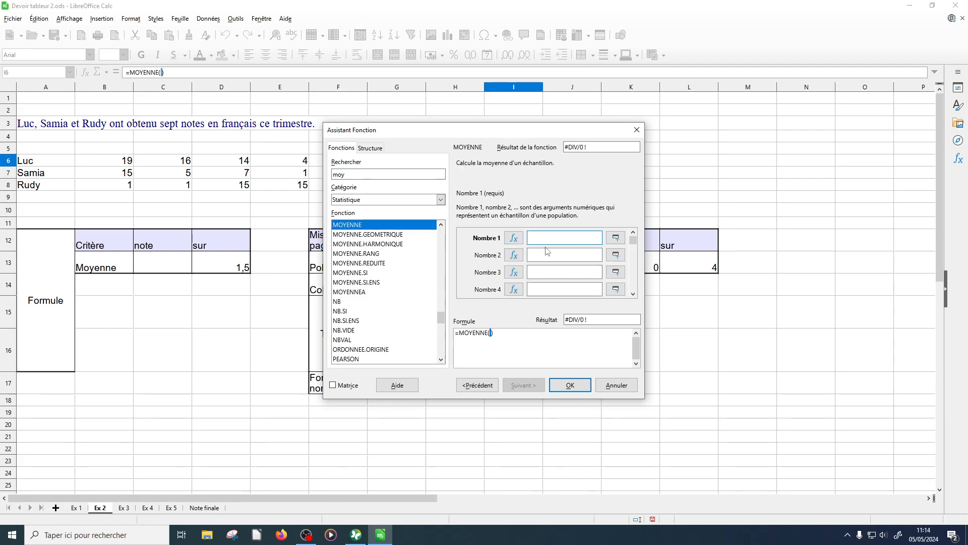
pyautogui.click(615, 237)
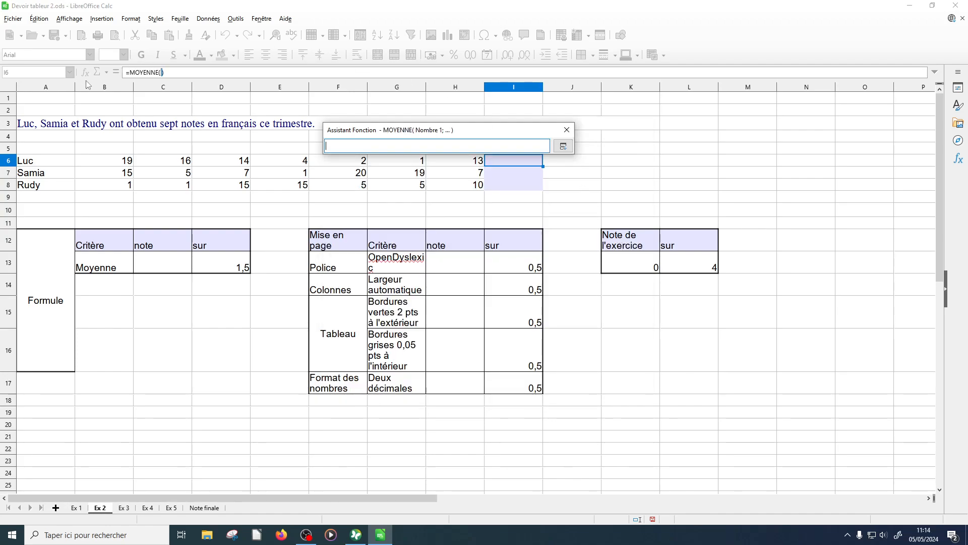
pyautogui.moveTo(108, 164); pyautogui.dragTo(447, 165)
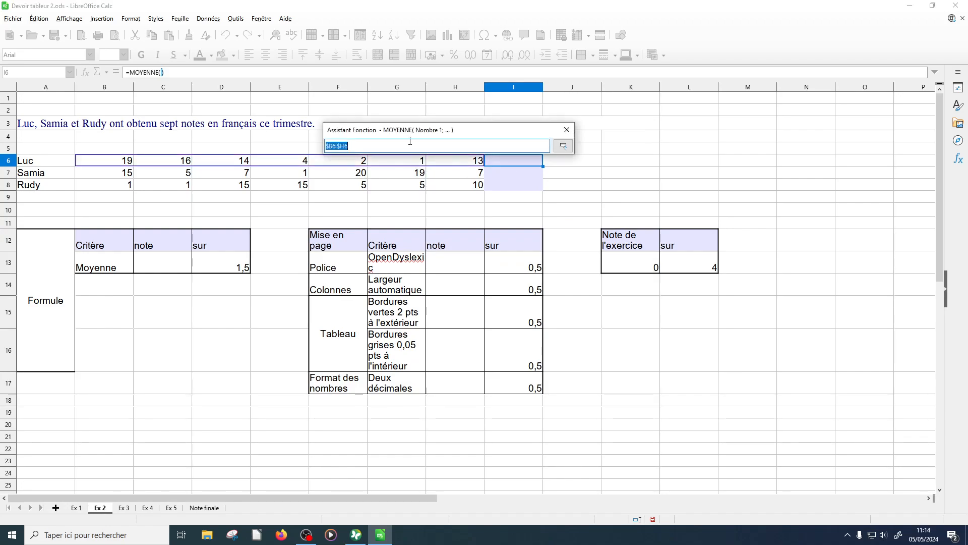
pyautogui.click(561, 146)
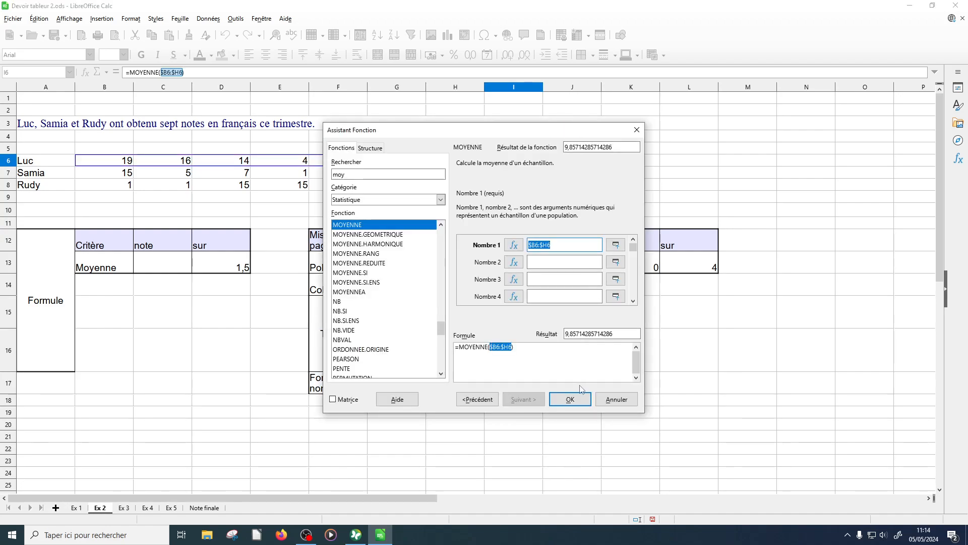
pyautogui.click(559, 396)
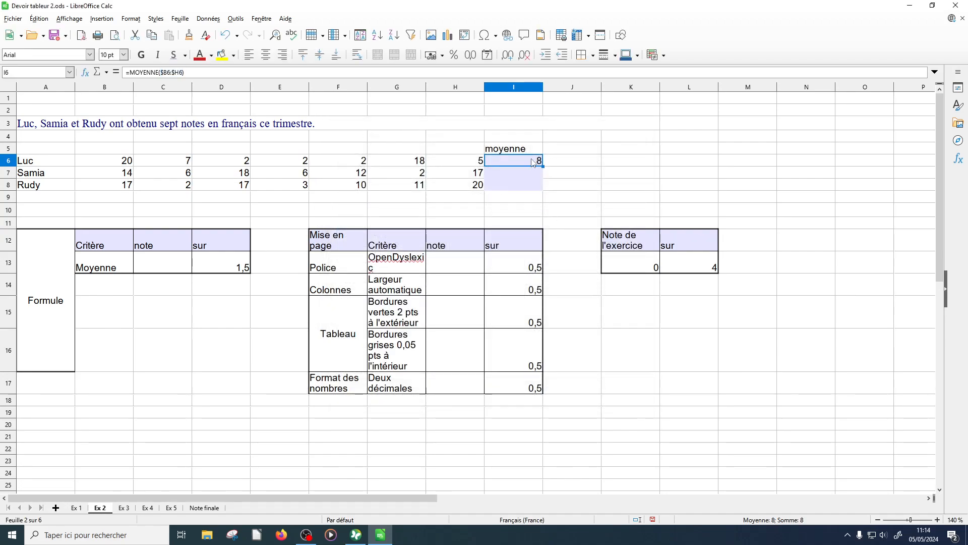
pyautogui.moveTo(543, 166); pyautogui.dragTo(573, 183)
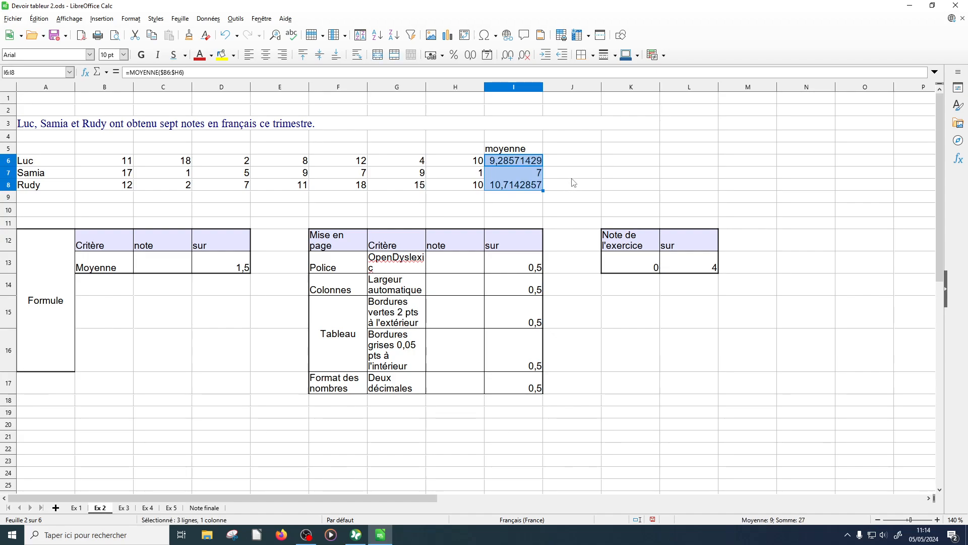
# Step: Inspect the formula behind the grade in E6 without changing it
pyautogui.click(267, 160)
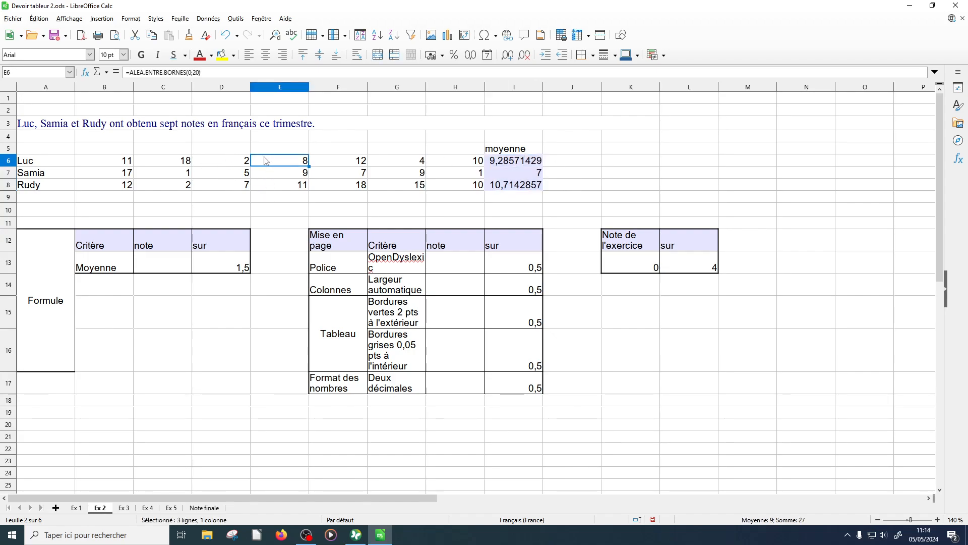
pyautogui.click(152, 72)
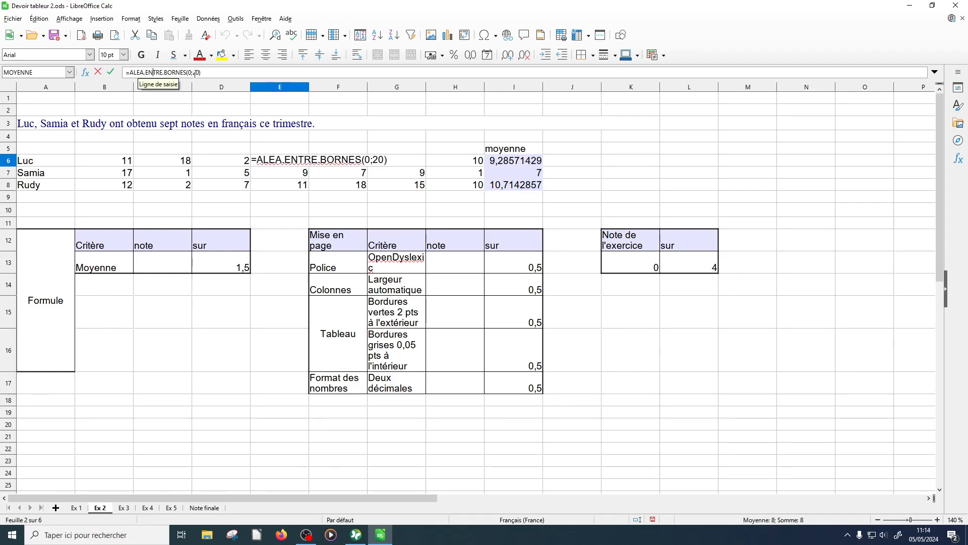
pyautogui.click(110, 72)
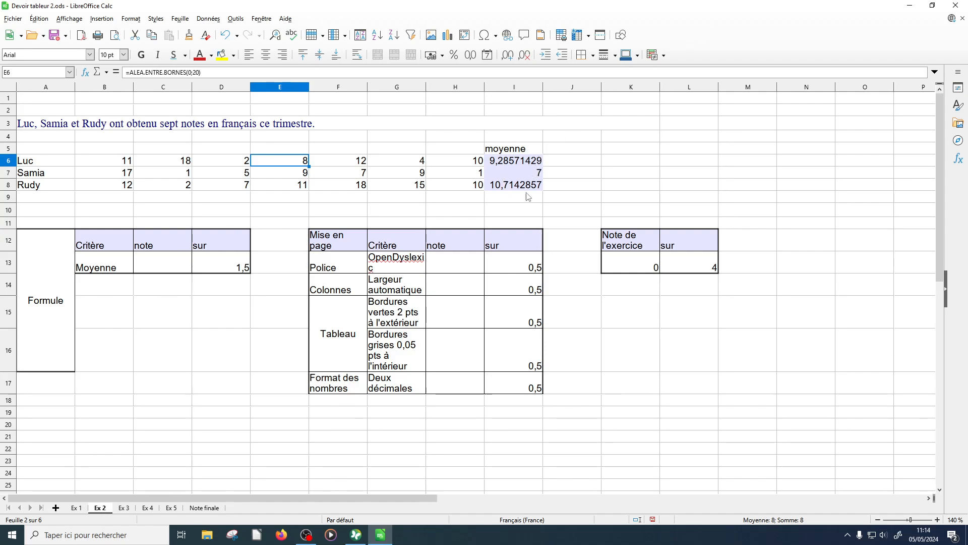
# Step: Enter a note of 1,5 for the Moyenne criterion in C13
pyautogui.click(190, 261)
pyautogui.write('1,5')
pyautogui.press('Return')
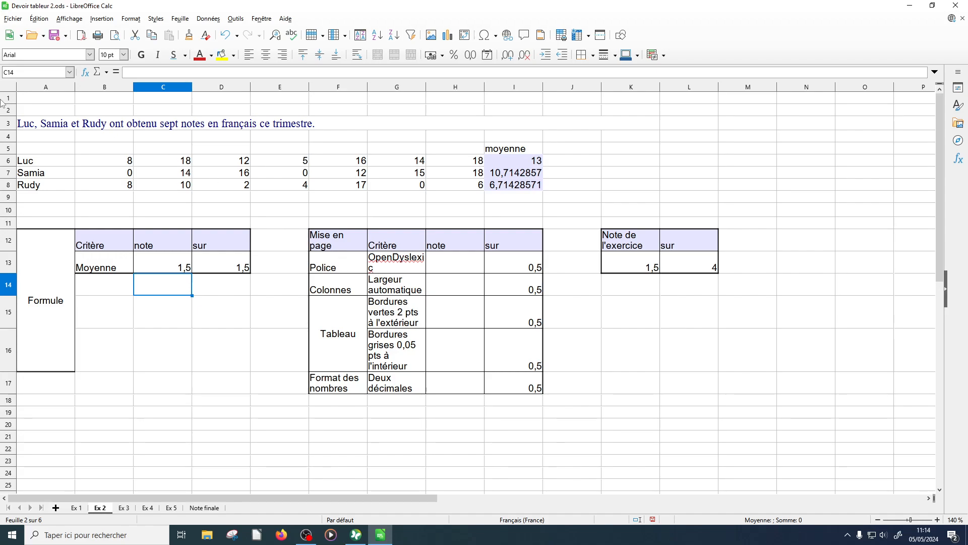
# Step: Apply the OpenDyslexic font to the grade table A6:I8 and the moyenne heading in I5
pyautogui.moveTo(45, 164); pyautogui.dragTo(507, 188)
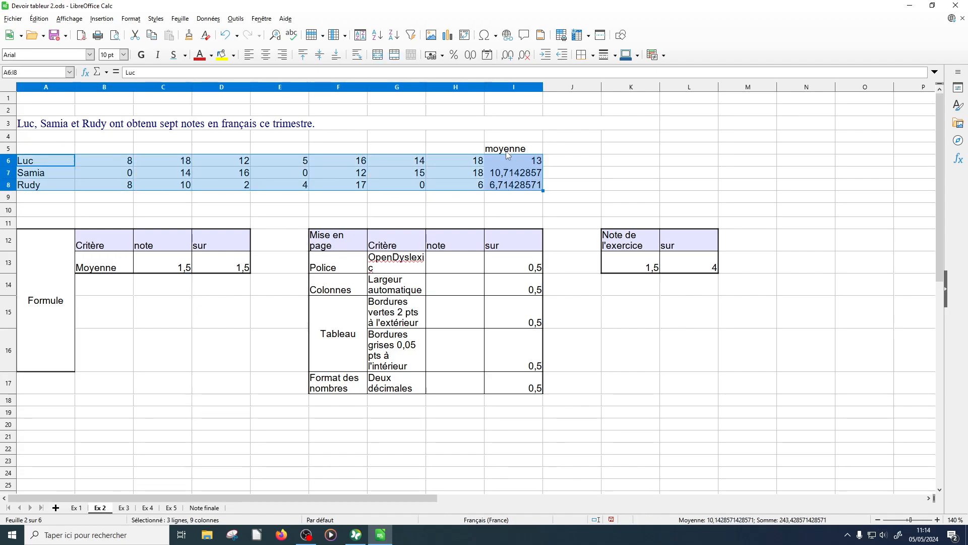
pyautogui.keyDown('ctrl'); pyautogui.click(507, 152); pyautogui.keyUp('ctrl')
pyautogui.click(67, 56)
pyautogui.write('OpenDyslexic')
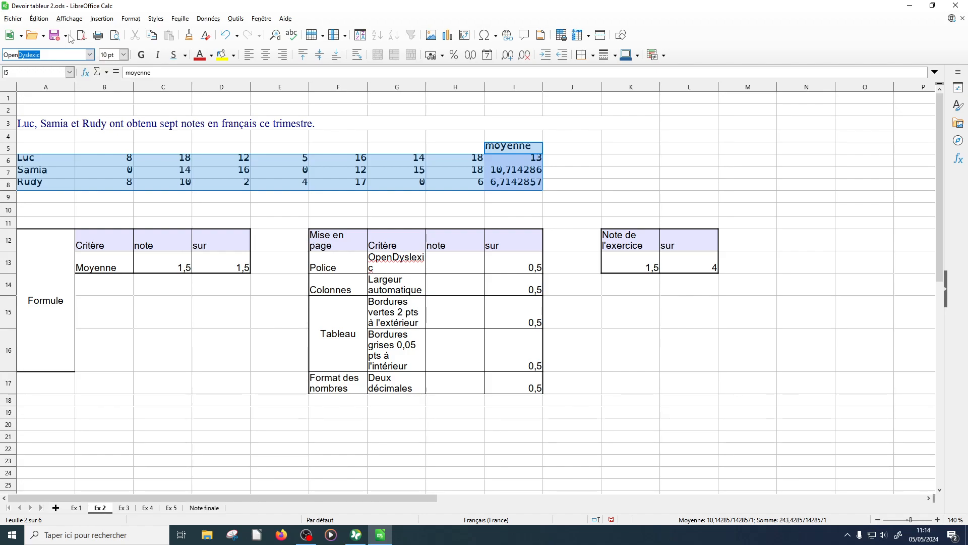
pyautogui.press('Return')
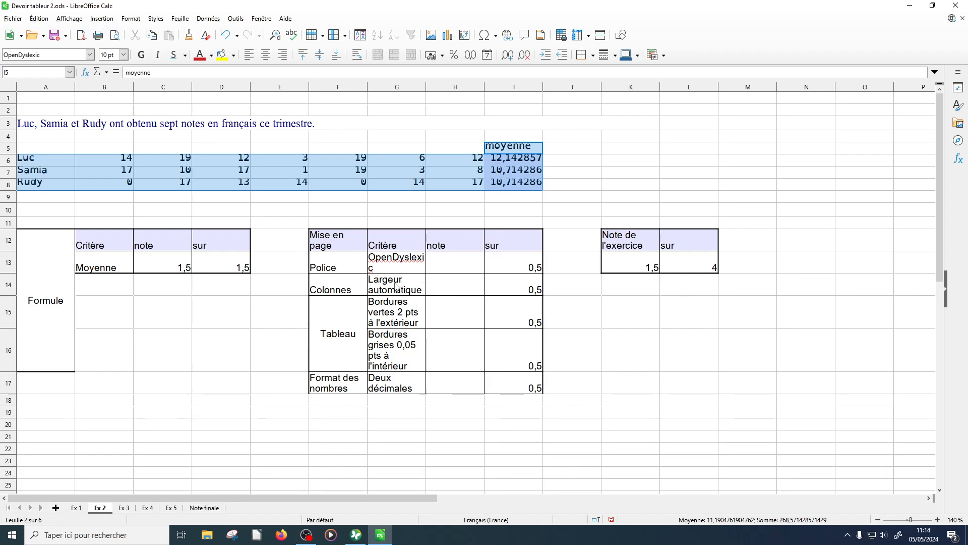
# Step: Try the default optimal column width on columns A to I, and undo it
pyautogui.rightClick(514, 88)
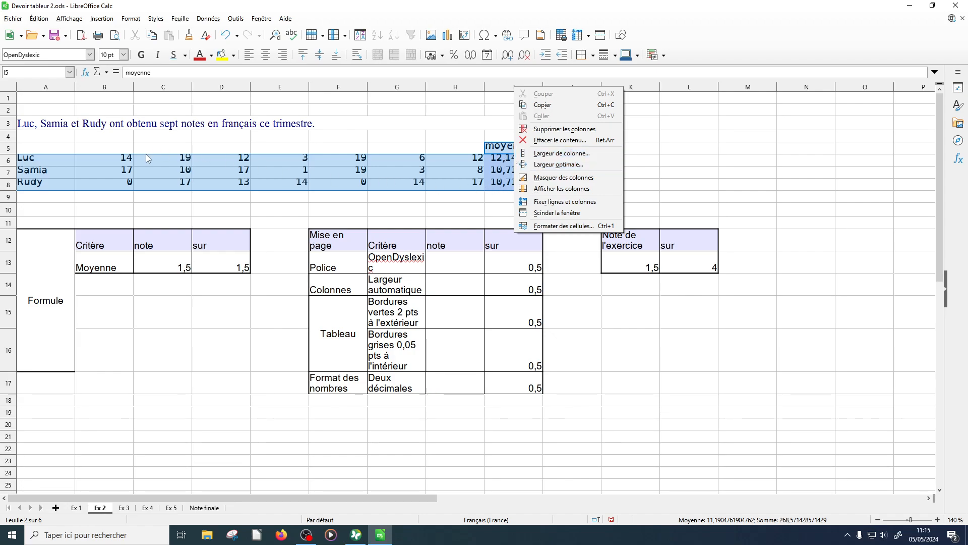
pyautogui.click(566, 170)
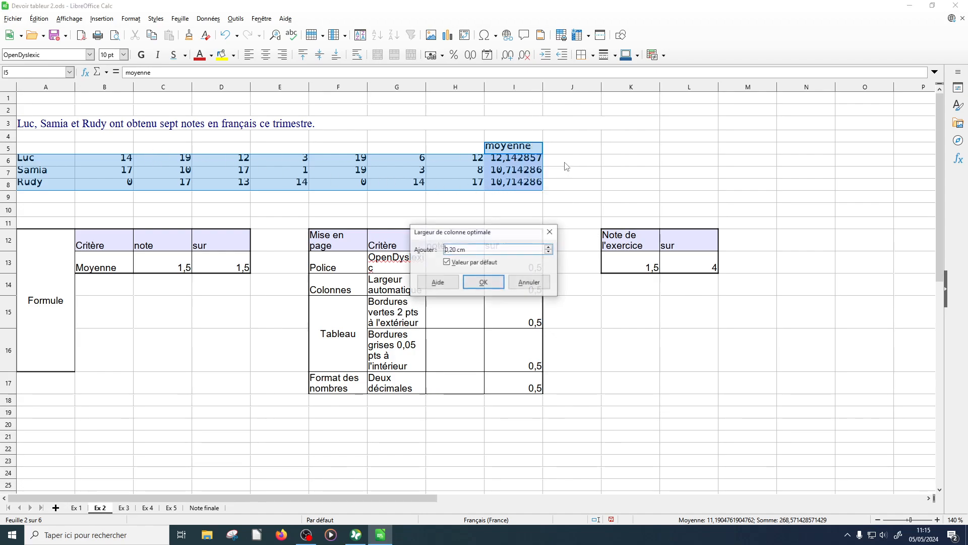
pyautogui.click(493, 280)
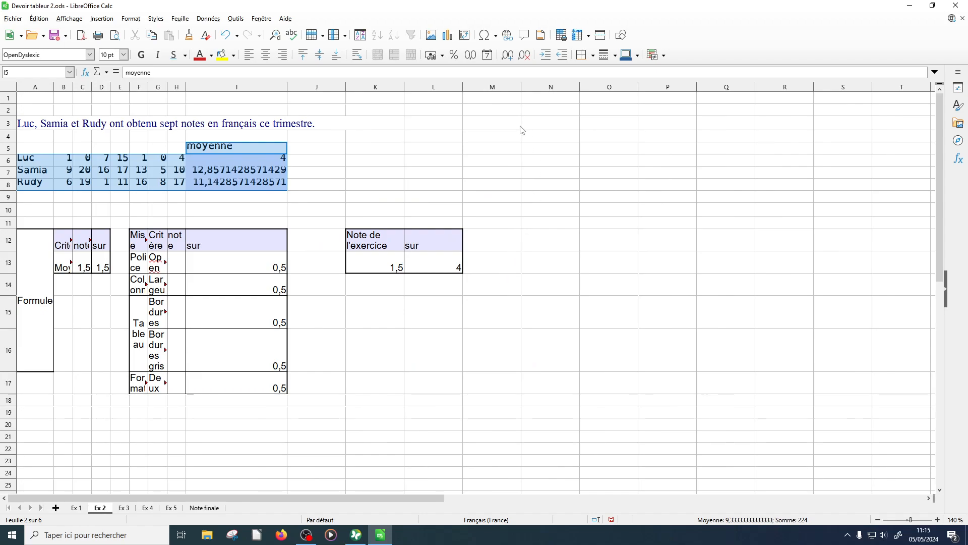
pyautogui.click(327, 211)
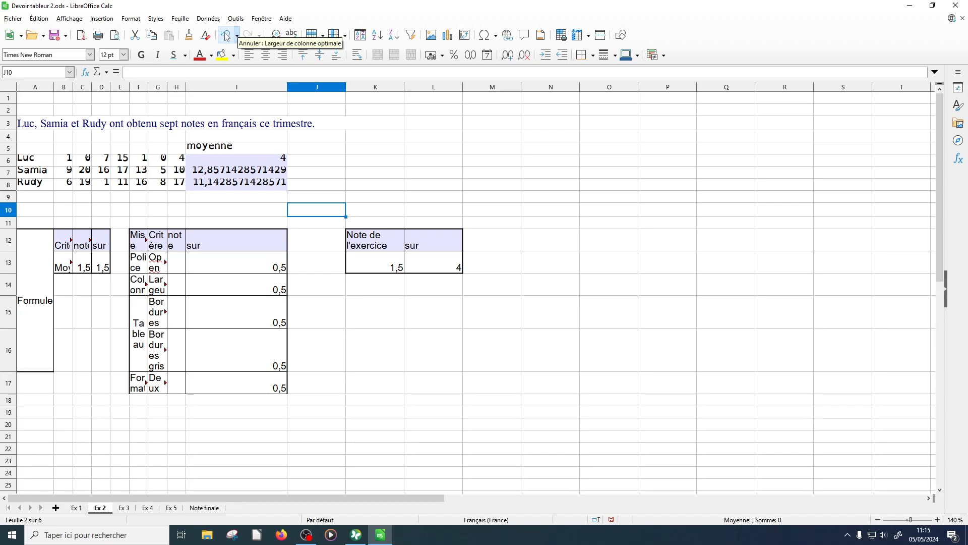
pyautogui.click(225, 35)
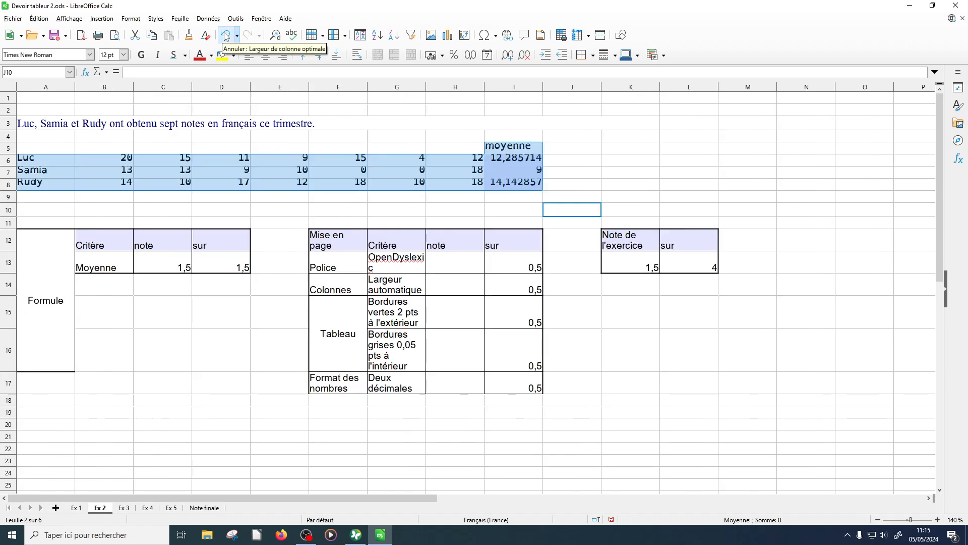
# Step: Open the cell border formatting for the grade table range A6:I8
pyautogui.click(411, 319)
pyautogui.click(69, 163)
pyautogui.moveTo(69, 163); pyautogui.dragTo(507, 182)
pyautogui.rightClick(508, 171)
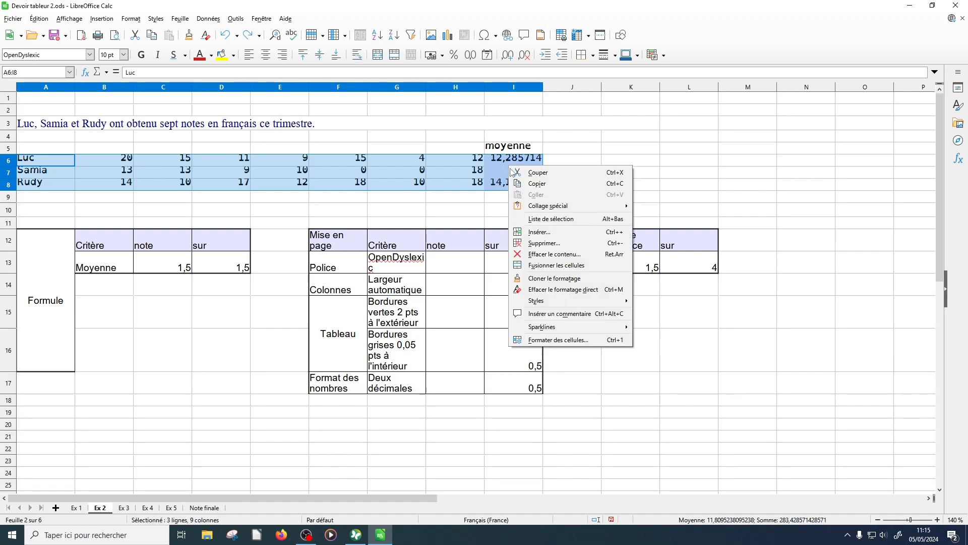
pyautogui.click(565, 342)
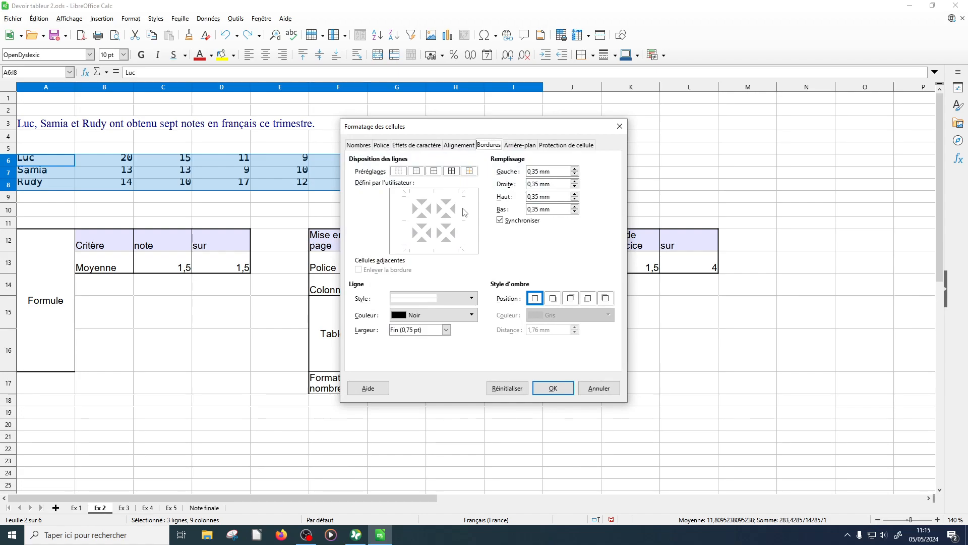
pyautogui.click(459, 216)
pyautogui.click(458, 216)
pyautogui.click(458, 209)
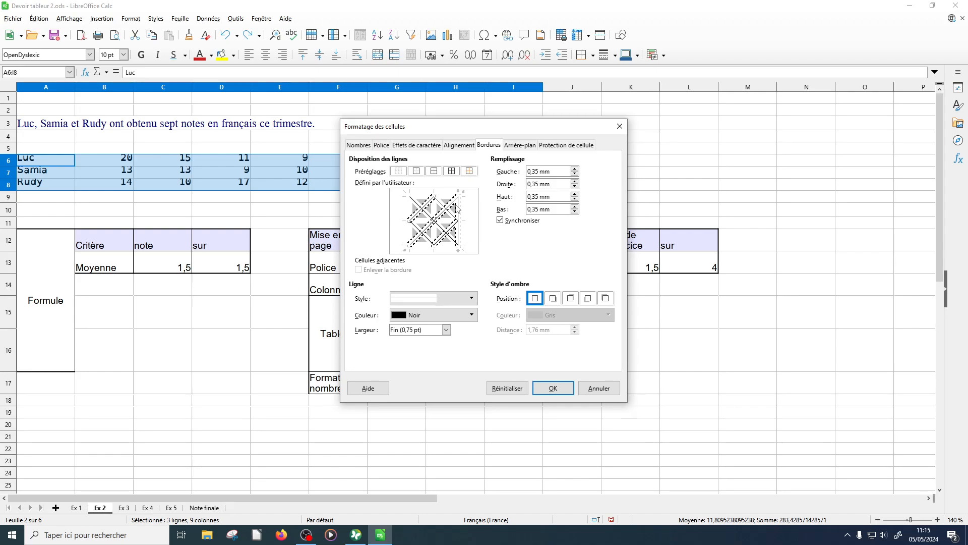
pyautogui.click(458, 209)
pyautogui.click(458, 210)
pyautogui.click(452, 213)
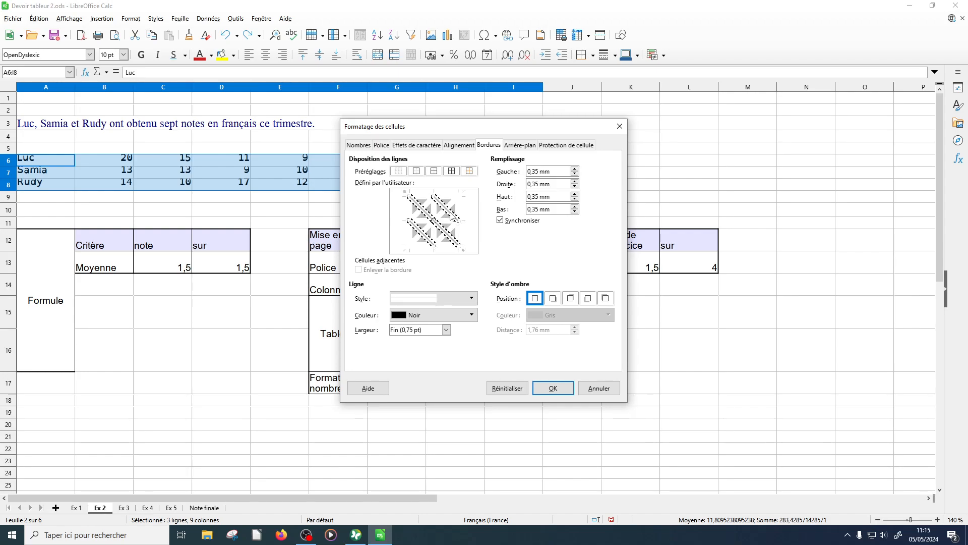
# Step: Give the outer edges of the grade table A6:I8 a solid green (Vert) border, Épais (2,25 pt), on all four sides
pyautogui.click(459, 210)
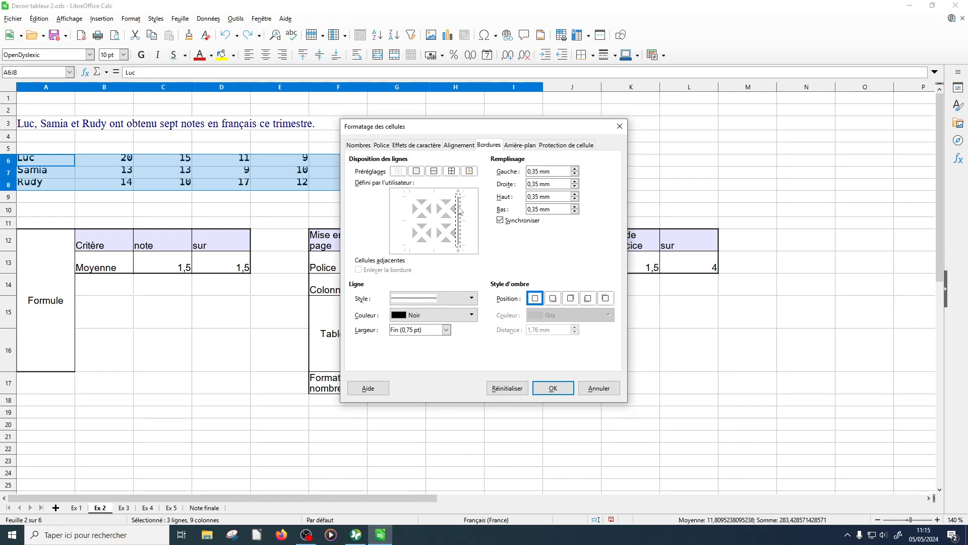
pyautogui.click(471, 298)
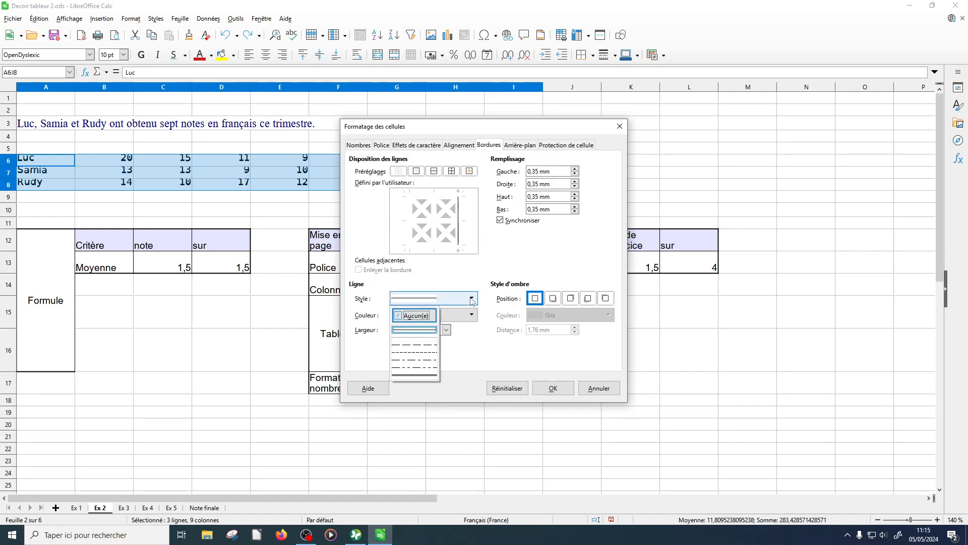
pyautogui.click(415, 330)
pyautogui.click(444, 315)
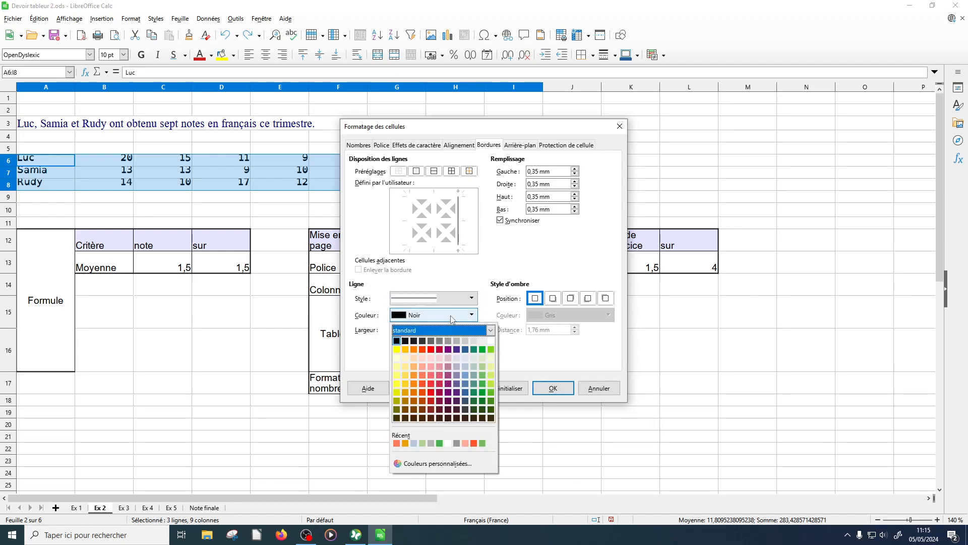
pyautogui.click(482, 349)
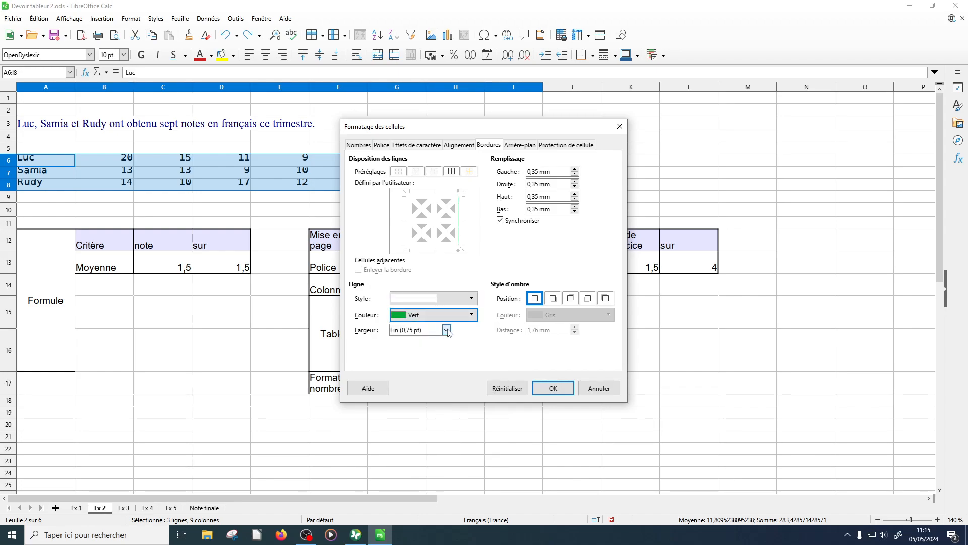
pyautogui.moveTo(519, 127); pyautogui.dragTo(587, 121)
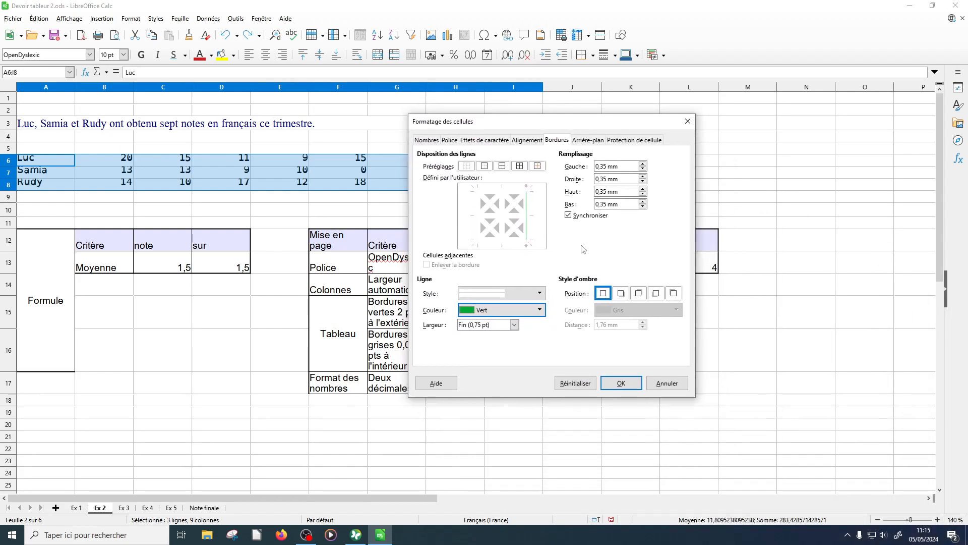
pyautogui.click(514, 325)
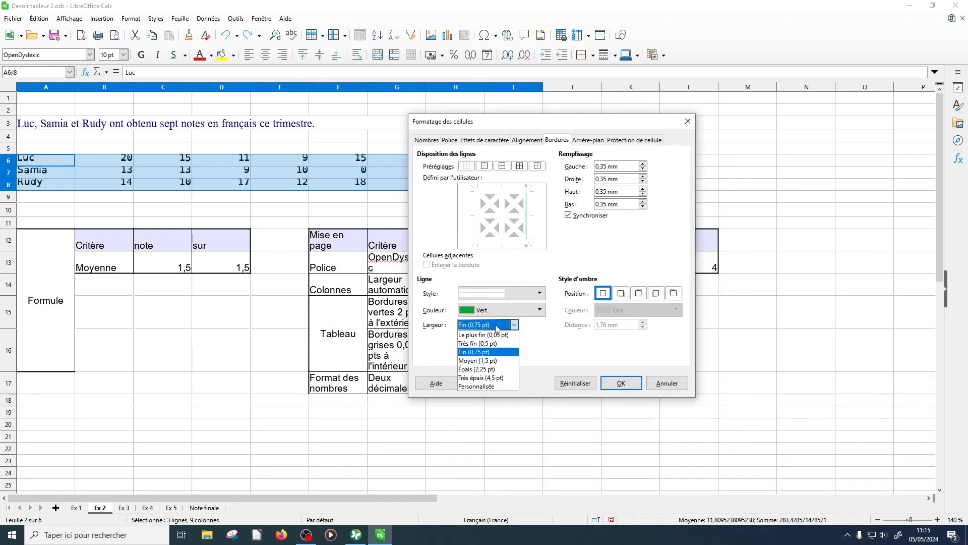
pyautogui.click(491, 369)
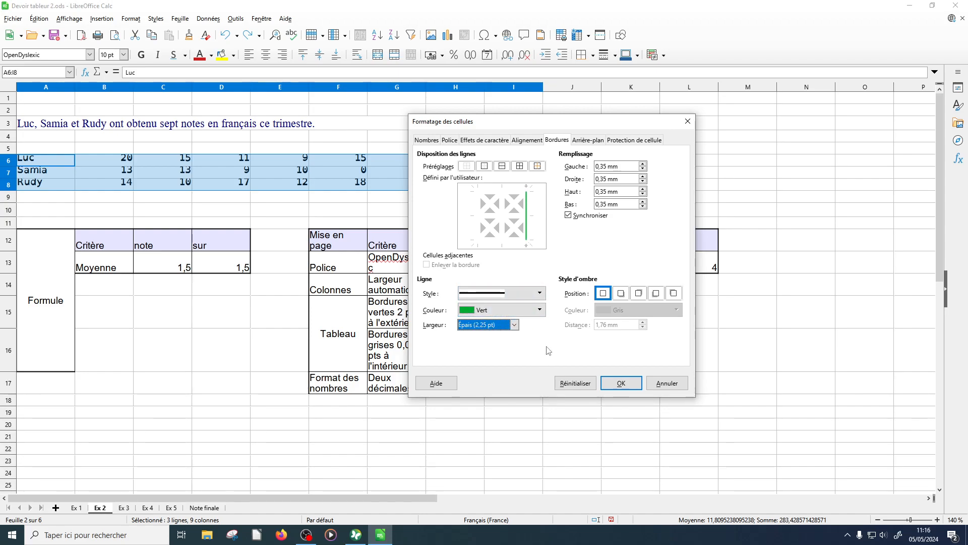
pyautogui.click(520, 241)
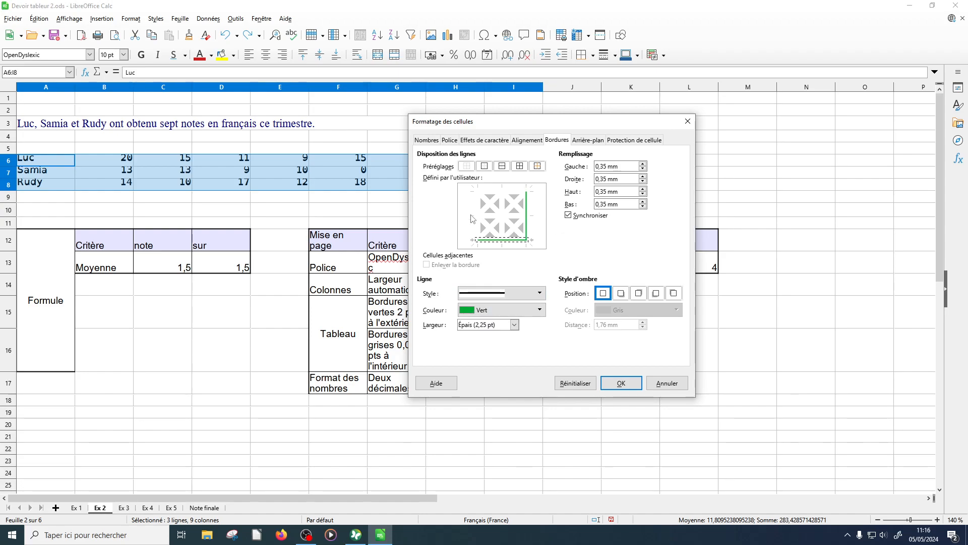
pyautogui.click(476, 227)
pyautogui.click(489, 192)
# Step: Set the inner borders of the grade table to Gris clair 1 with a width of 0,05 pt and apply the borders
pyautogui.click(503, 219)
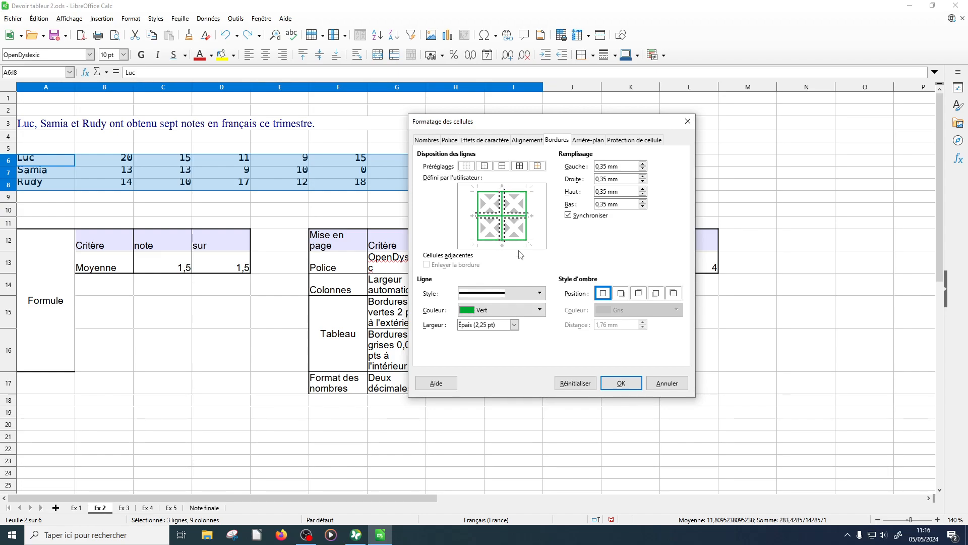
pyautogui.click(515, 309)
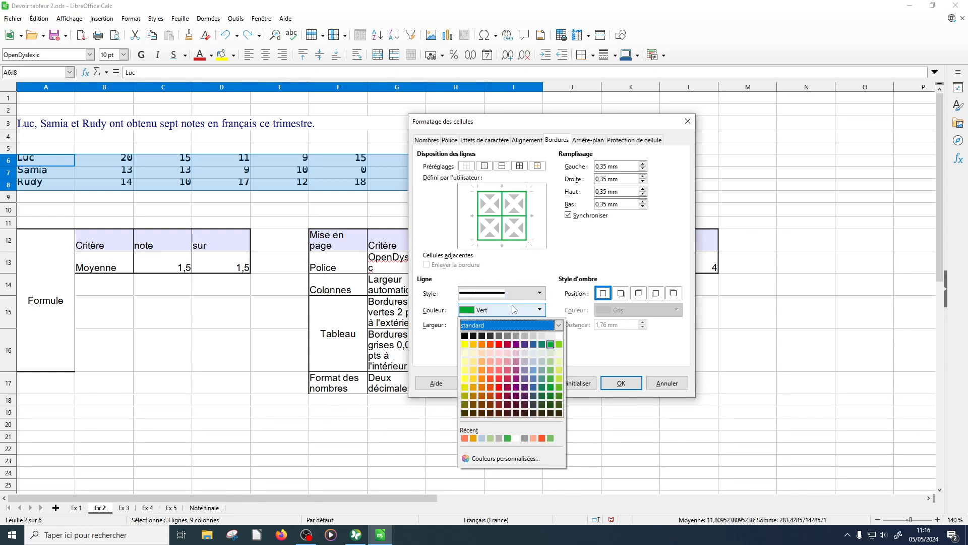
pyautogui.click(517, 335)
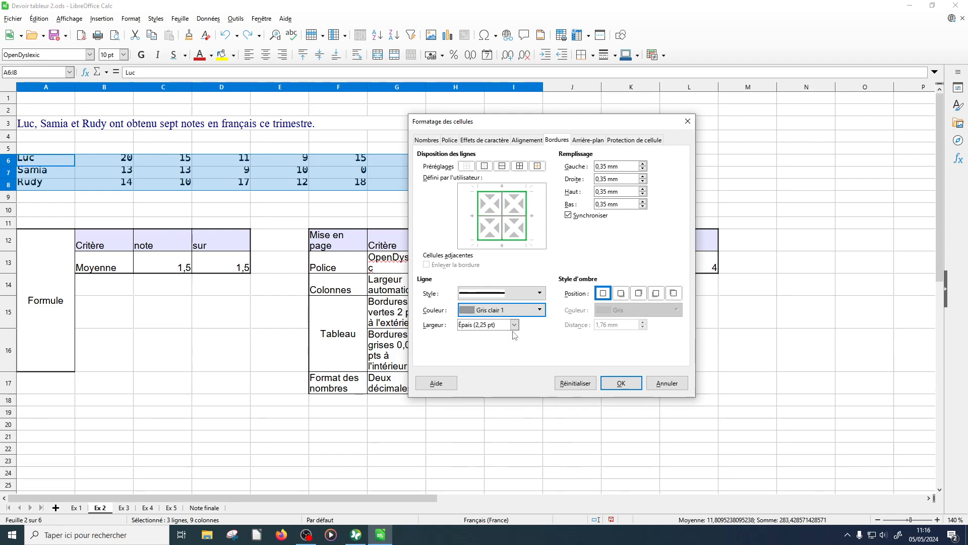
pyautogui.click(512, 326)
pyautogui.click(483, 335)
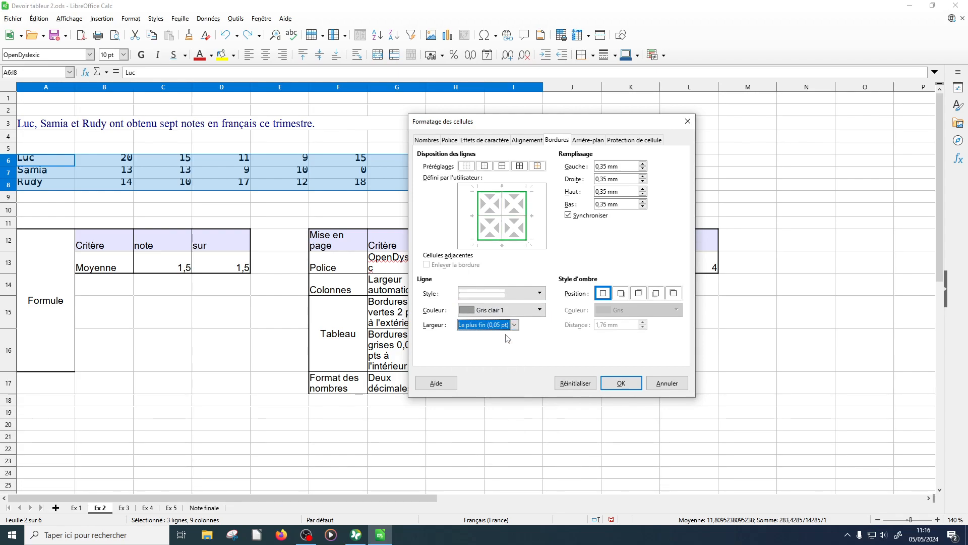
pyautogui.click(621, 383)
pyautogui.click(550, 189)
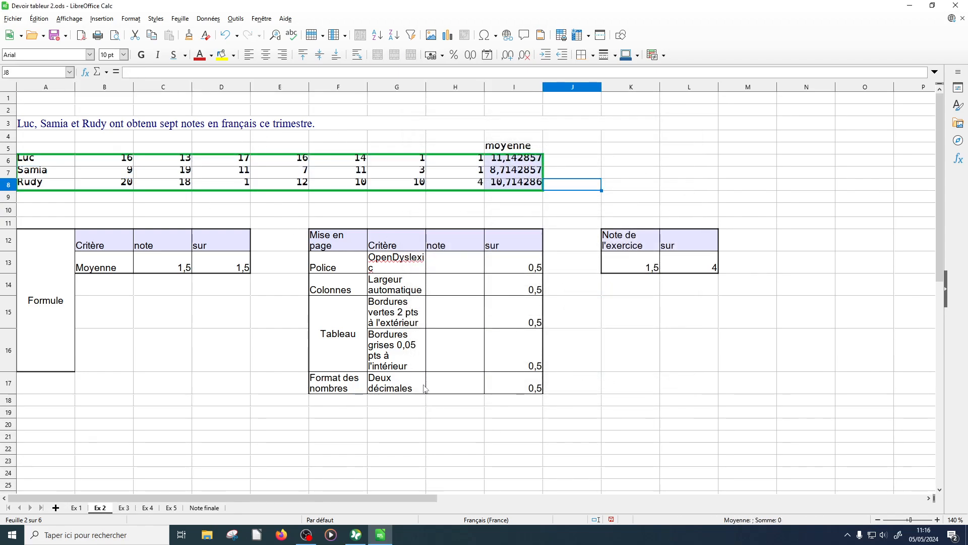
# Step: Format the averages in I6:I8 to show 2 decimal places
pyautogui.moveTo(535, 159); pyautogui.dragTo(522, 187)
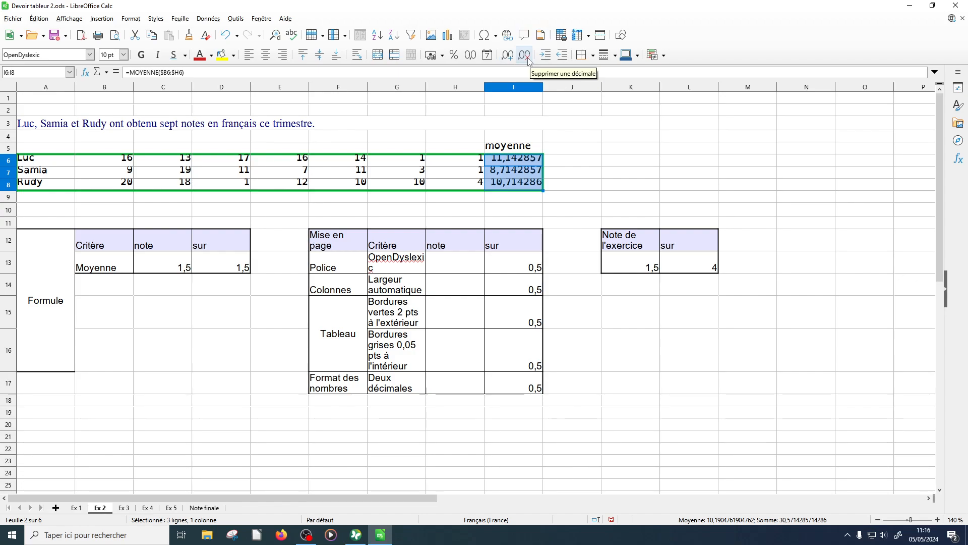
pyautogui.rightClick(509, 179)
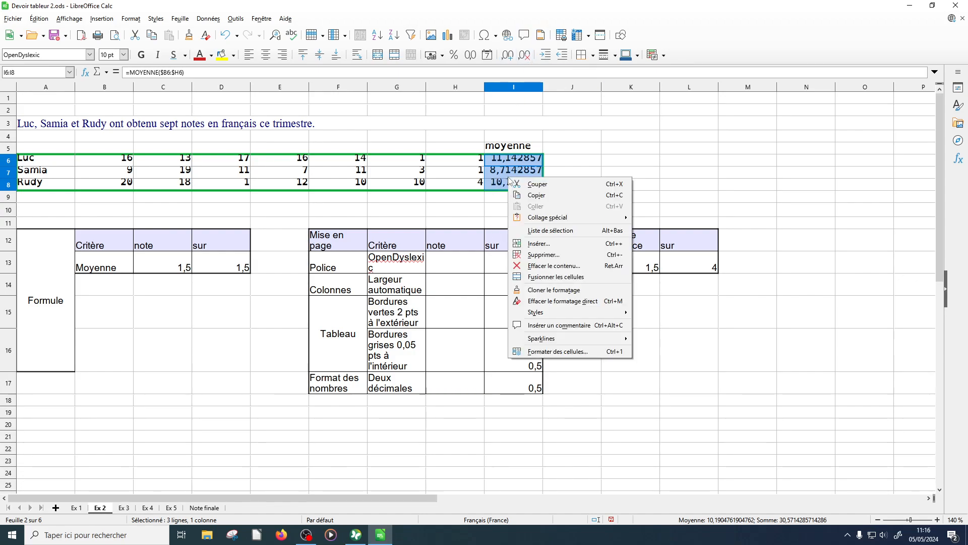
pyautogui.click(534, 351)
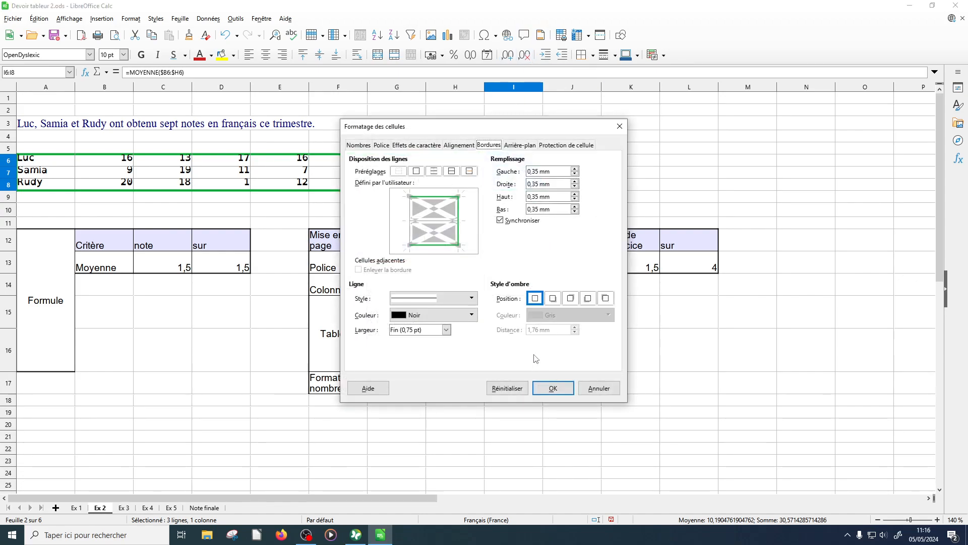
pyautogui.click(366, 147)
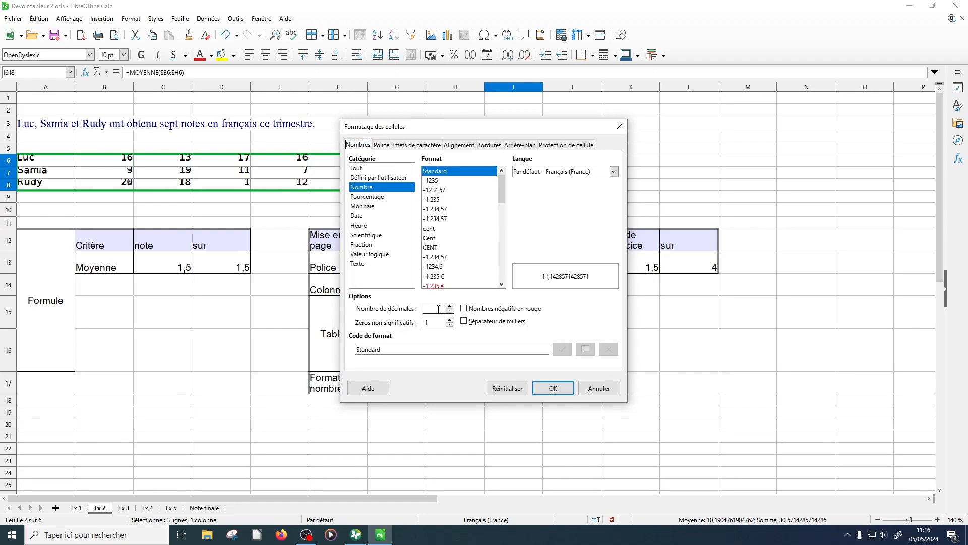
pyautogui.click(436, 307)
pyautogui.write('2')
pyautogui.click(553, 387)
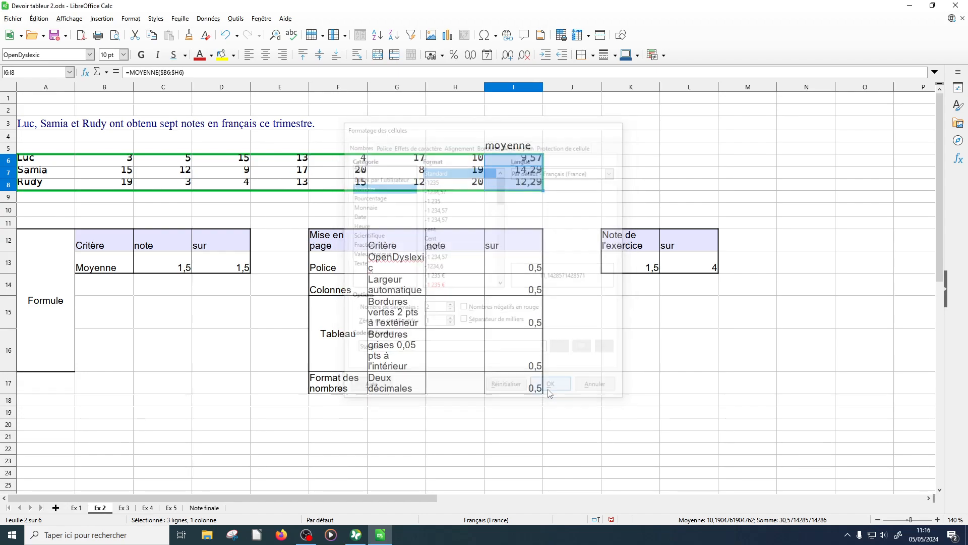
# Step: Apply the default optimal column width of 0,20 cm to columns A to I of the grade table
pyautogui.moveTo(68, 161); pyautogui.dragTo(510, 184)
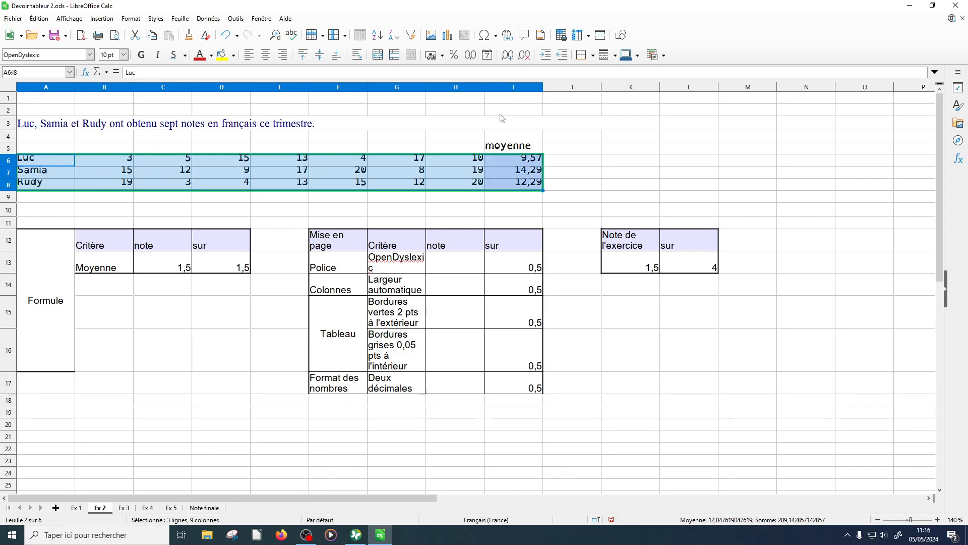
pyautogui.rightClick(515, 90)
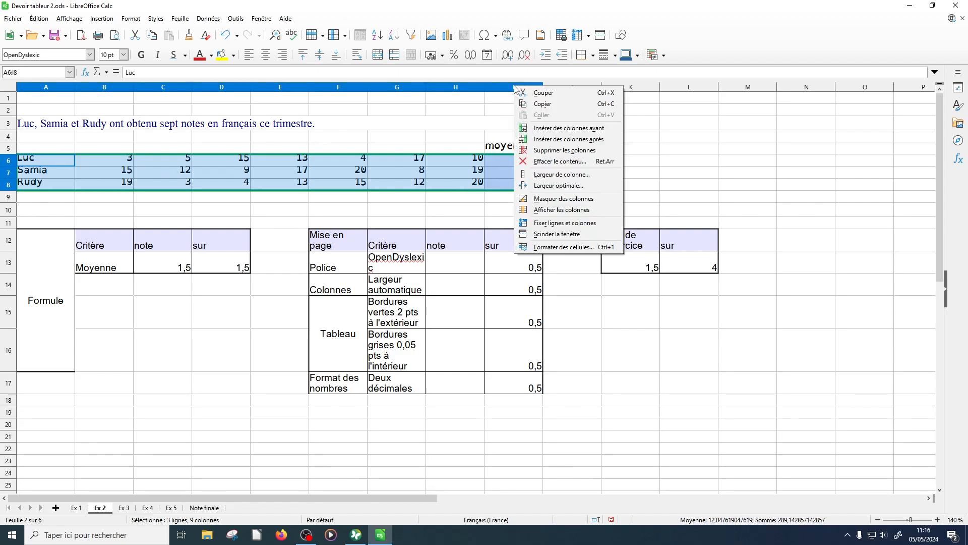
pyautogui.click(550, 187)
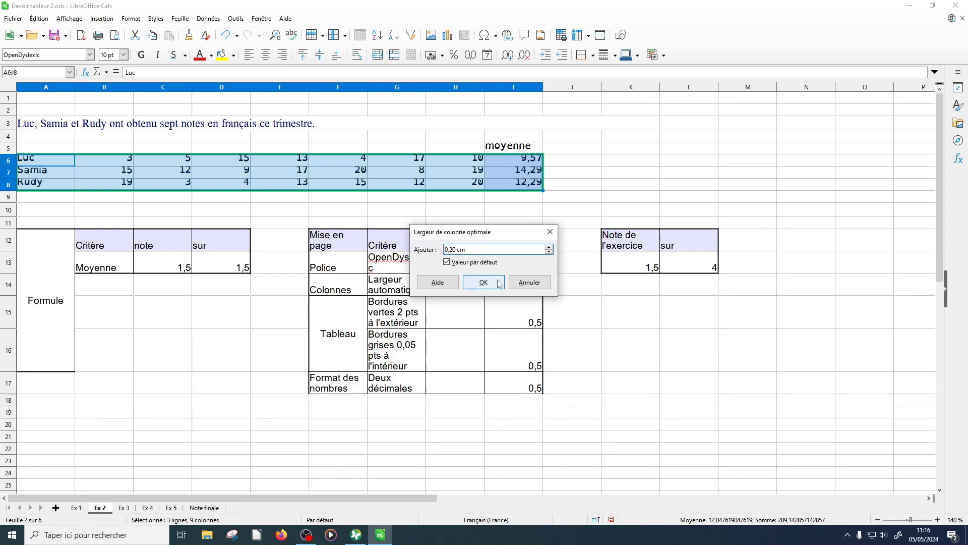
pyautogui.click(492, 282)
pyautogui.click(501, 269)
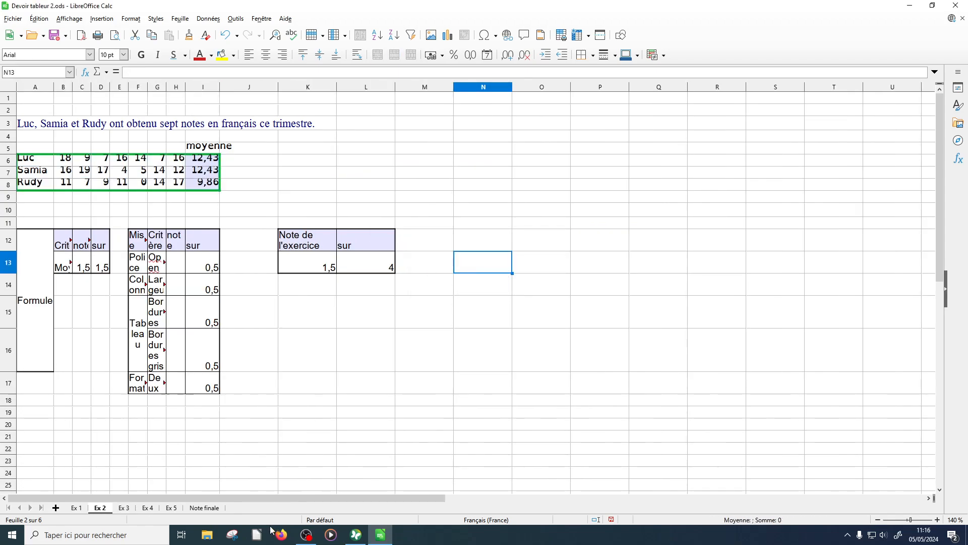
# Step: On sheet Ex 3, insert a MOYENNE formula in AJ14, the first cell of the Moyenne column
pyautogui.click(125, 508)
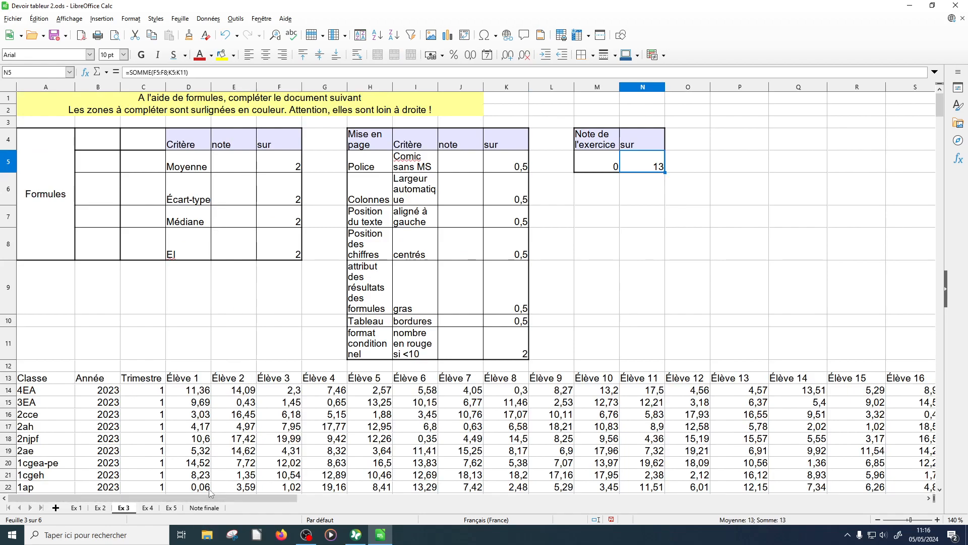
pyautogui.moveTo(211, 503); pyautogui.dragTo(621, 442)
pyautogui.scroll(-2, 655, 303)
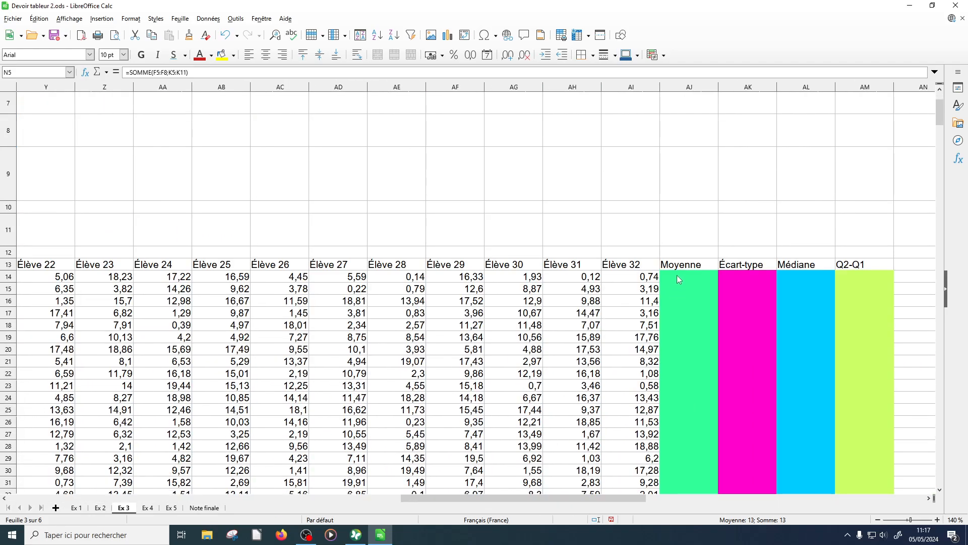
pyautogui.click(678, 276)
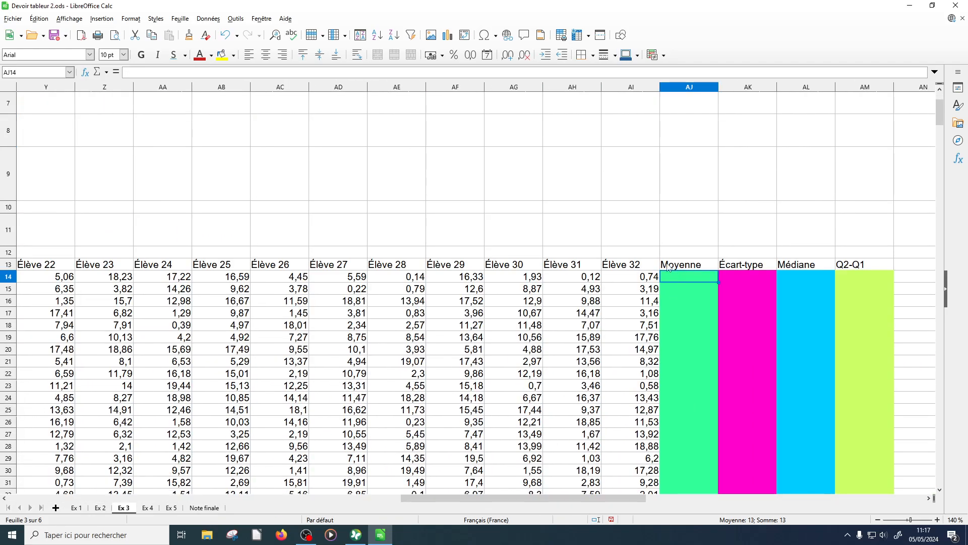
pyautogui.click(104, 73)
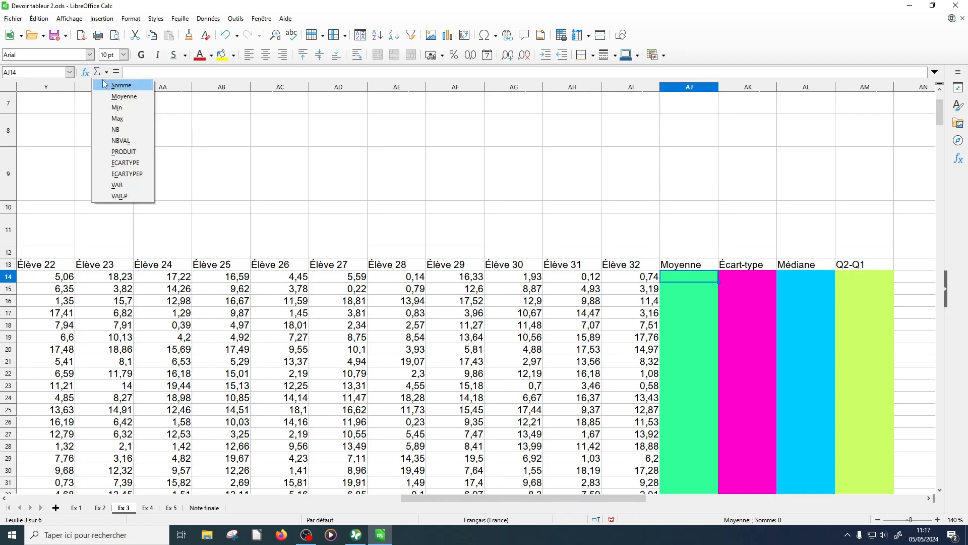
pyautogui.click(137, 96)
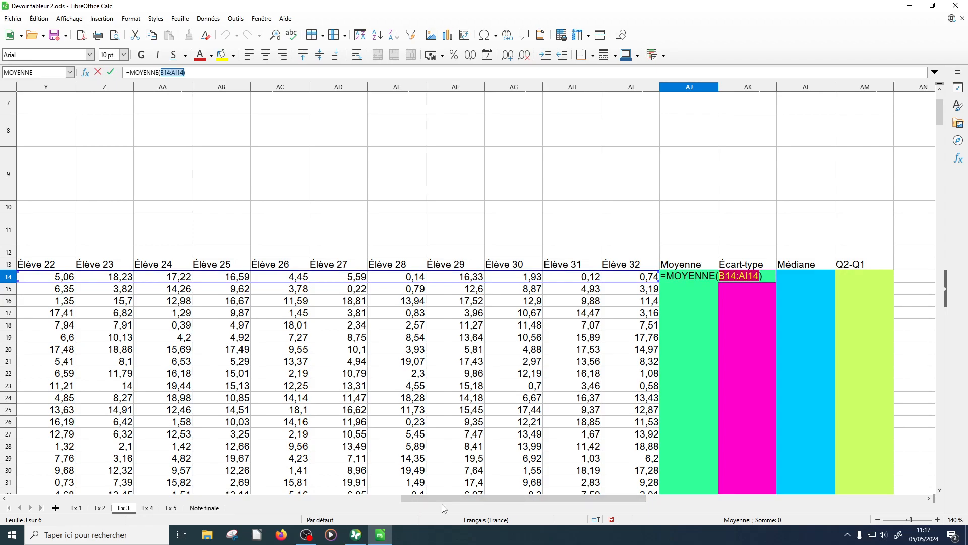
# Step: Correct the average formula's range so it starts at Élève 1, giving =MOYENNE(D14:AI14), and validate it
pyautogui.moveTo(456, 498); pyautogui.dragTo(73, 487)
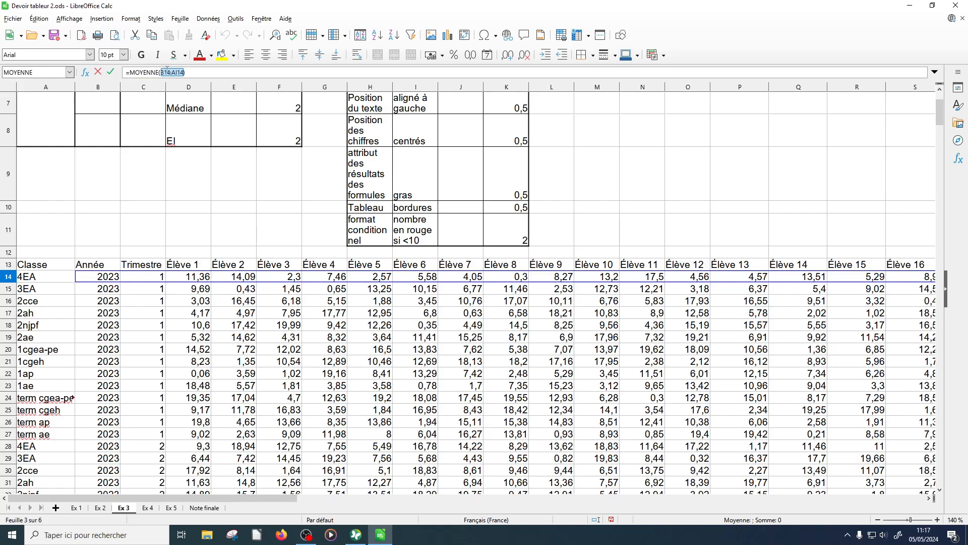
pyautogui.click(168, 72)
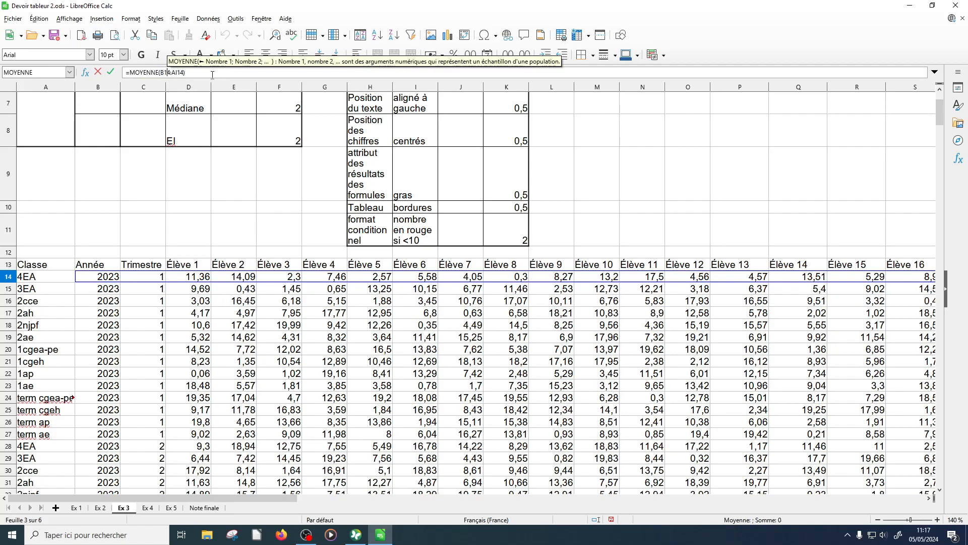
pyautogui.click(165, 73)
pyautogui.press('BackSpace')
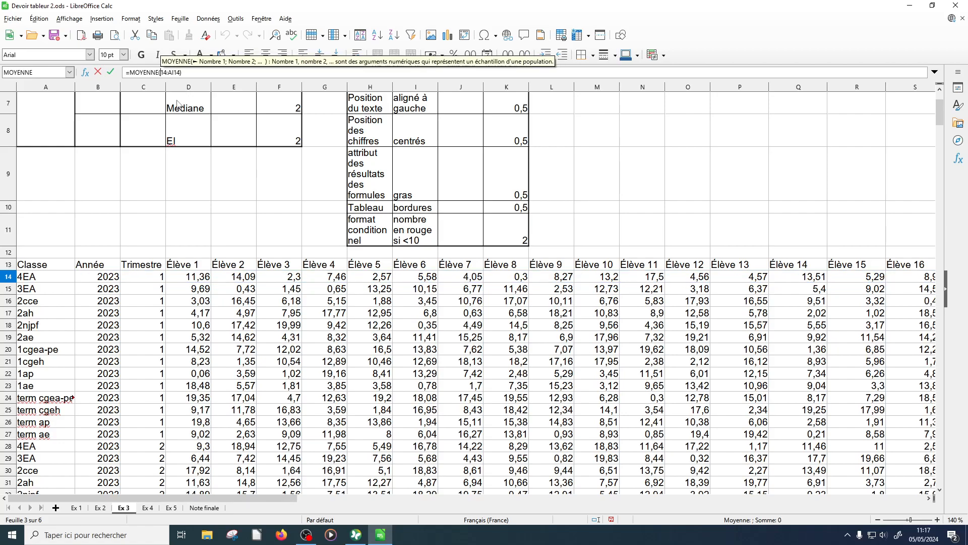
pyautogui.write('D')
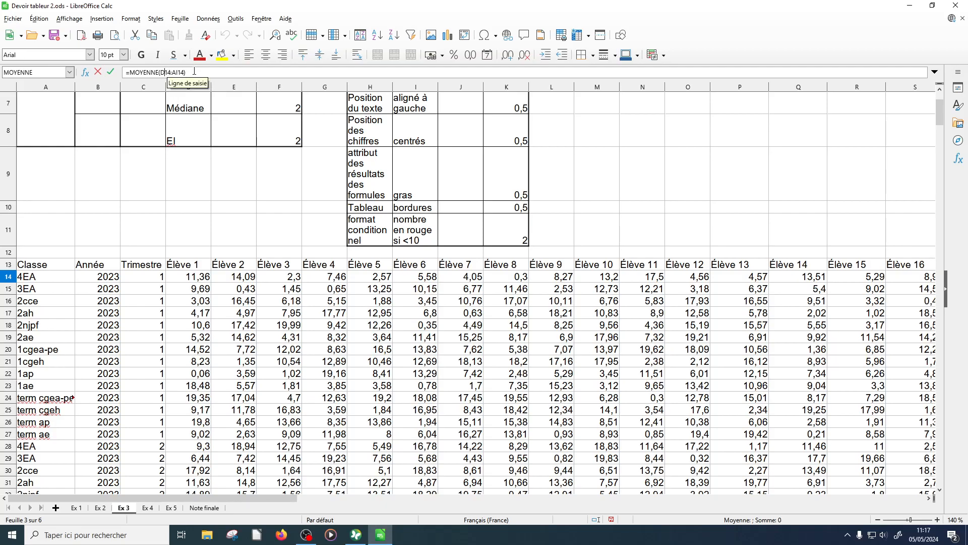
pyautogui.click(109, 72)
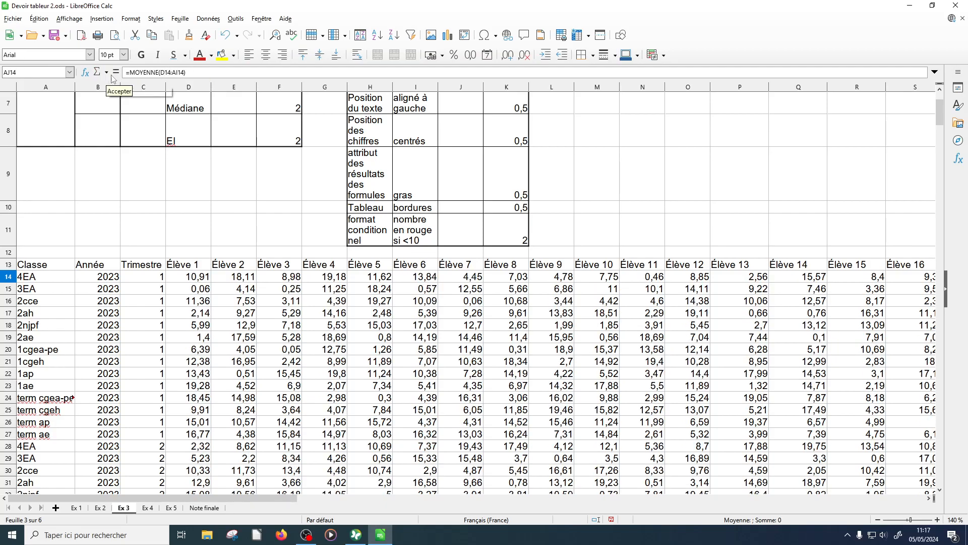
# Step: Insert the ECARTYPE function in AK14, the first cell of the Écart-type column, using the function wizard
pyautogui.click(186, 492)
pyautogui.moveTo(186, 497); pyautogui.dragTo(651, 508)
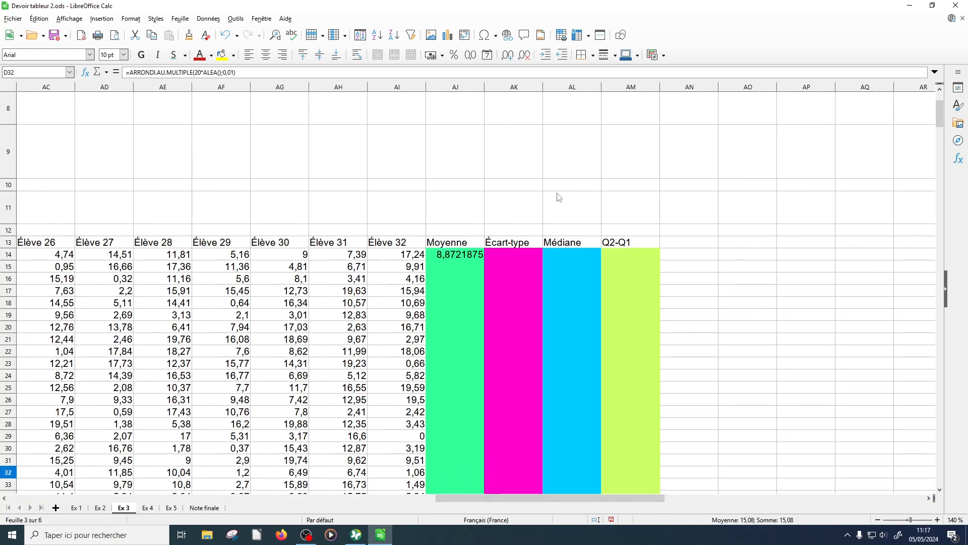
pyautogui.click(515, 258)
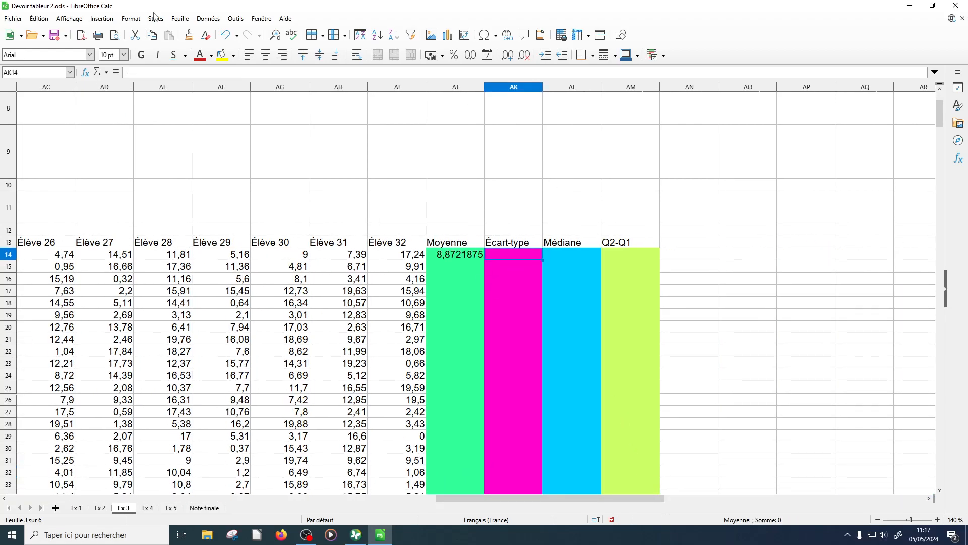
pyautogui.click(85, 72)
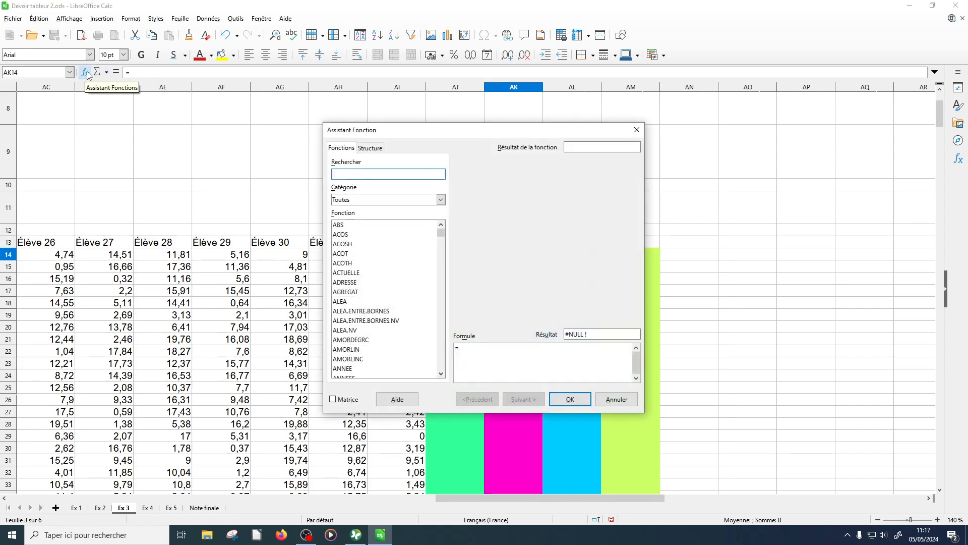
pyautogui.write('ec')
pyautogui.write('rt')
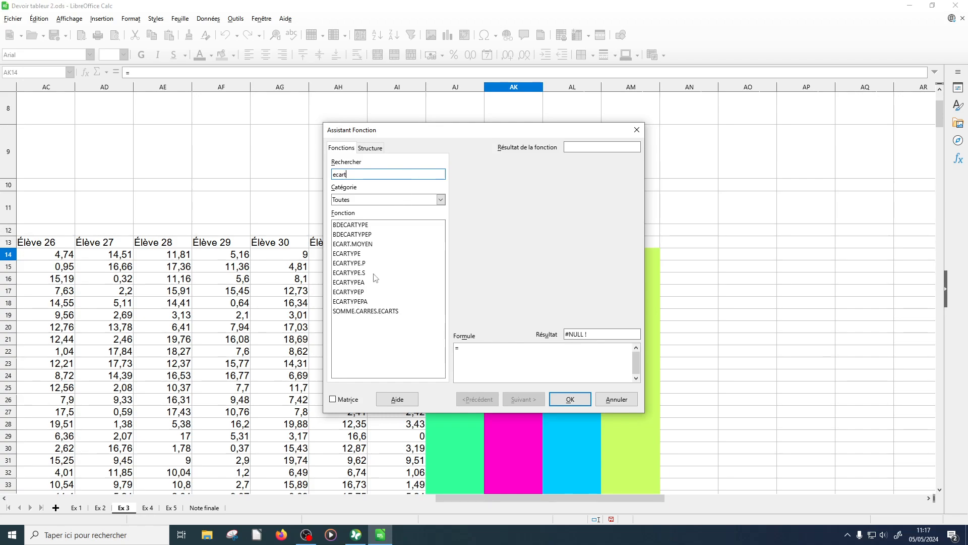
pyautogui.click(365, 254)
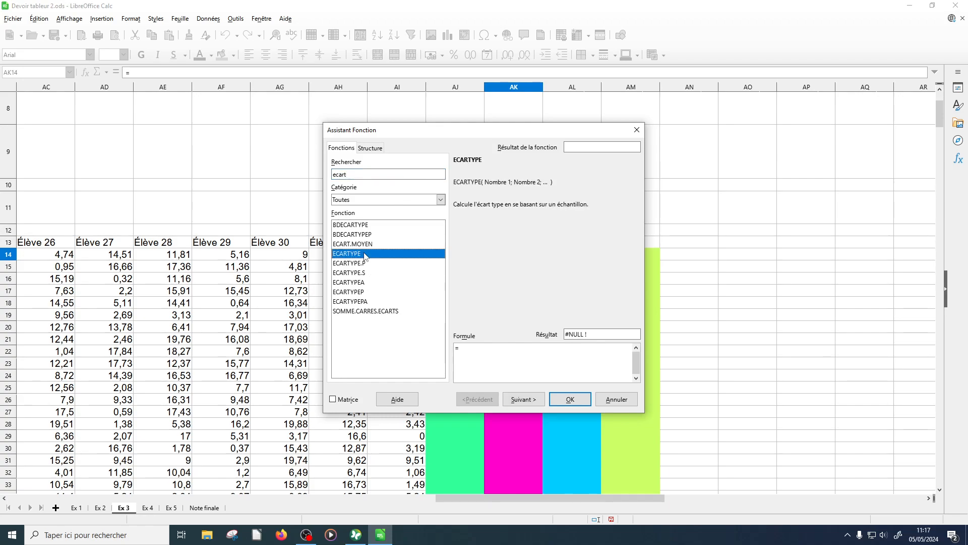
pyautogui.doubleClick(365, 254)
# Step: Give the standard deviation function the grades of Élève 1 to Élève 32, range $D14:$AI14, and validate the formula
pyautogui.click(569, 246)
pyautogui.click(616, 244)
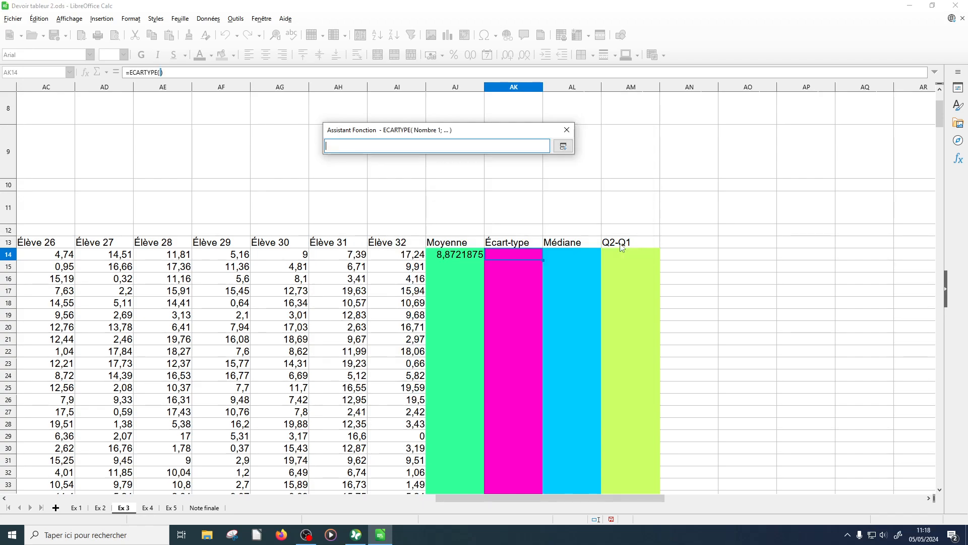
pyautogui.click(396, 258)
pyautogui.moveTo(397, 261); pyautogui.dragTo(193, 260)
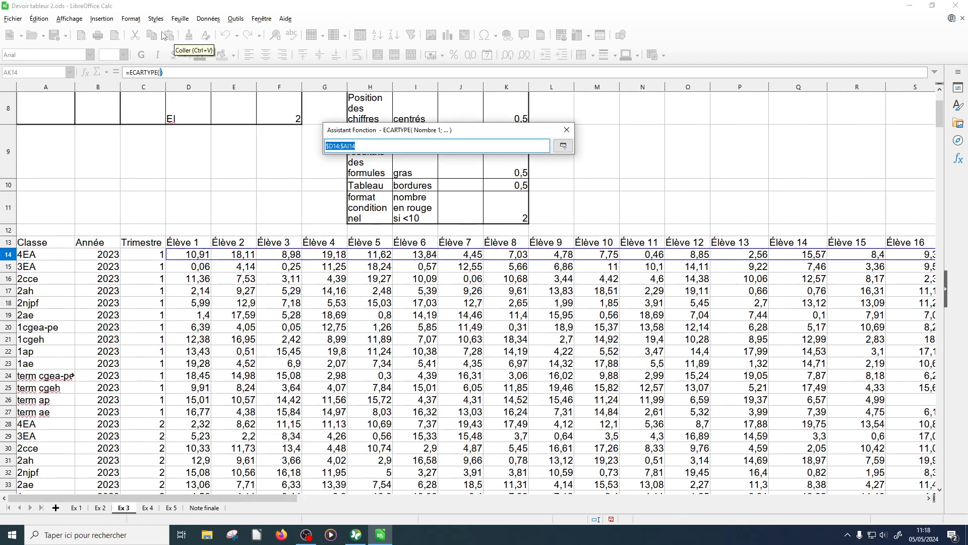
pyautogui.click(563, 145)
pyautogui.click(570, 400)
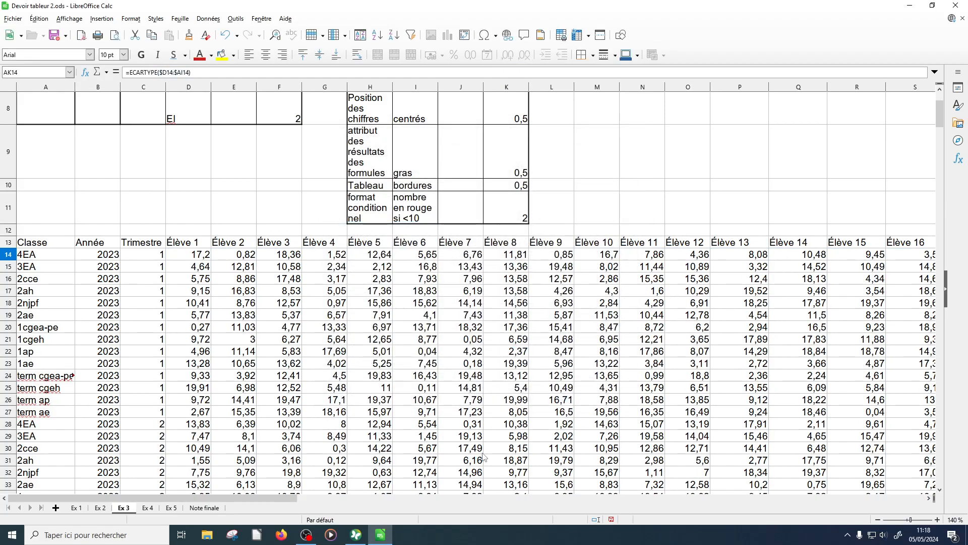
# Step: Insert the formula =MEDIANE($D14:$AI14) in AL14, the first cell of the Médiane column, with the function wizard
pyautogui.moveTo(256, 500); pyautogui.dragTo(633, 499)
pyautogui.click(740, 252)
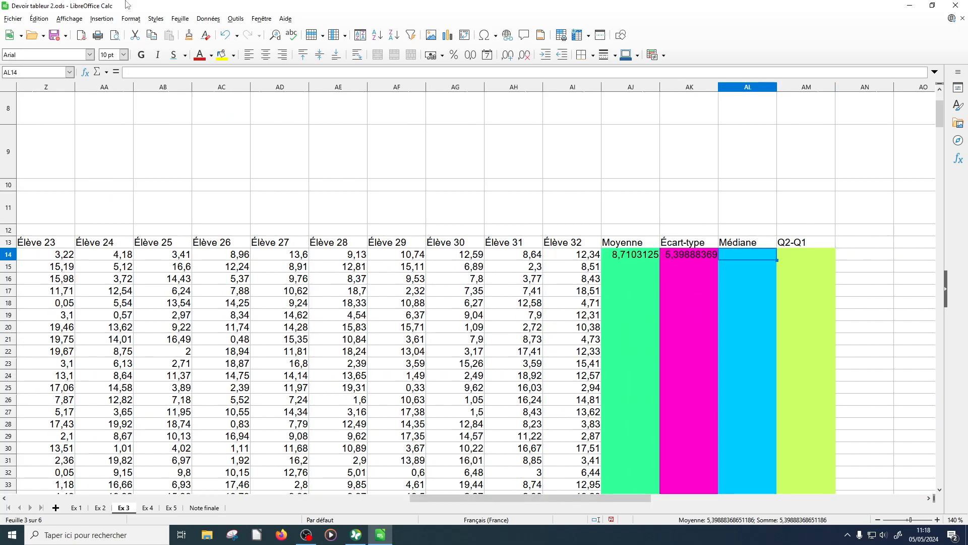
pyautogui.click(87, 72)
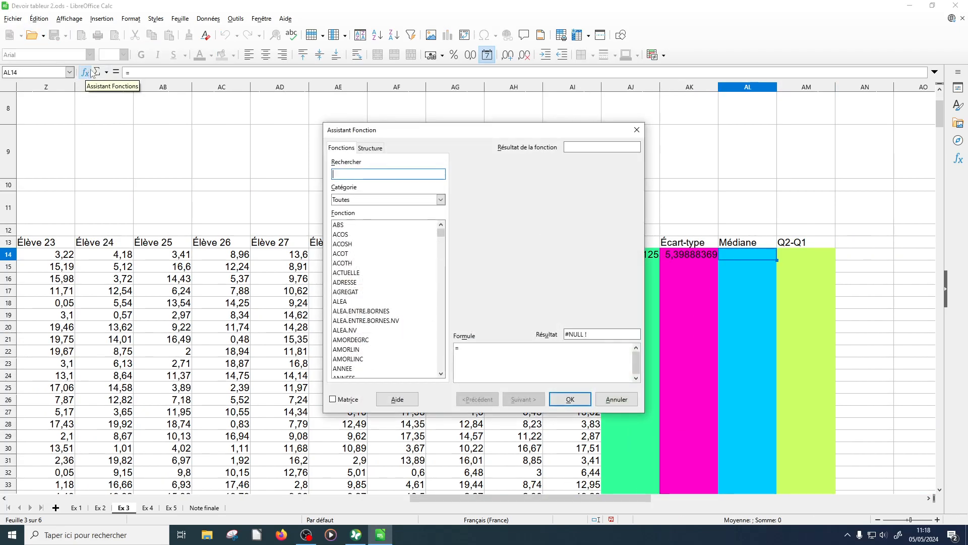
pyautogui.write('med')
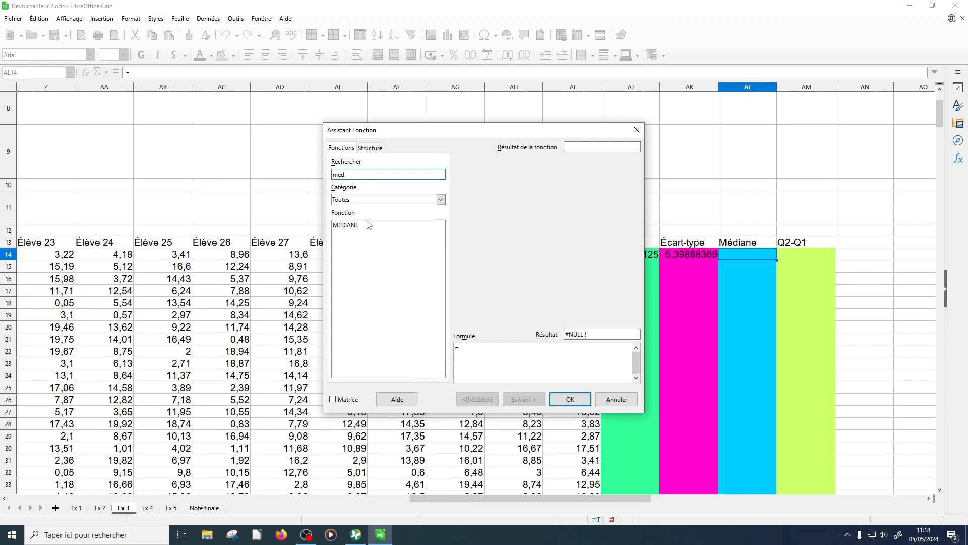
pyautogui.click(364, 227)
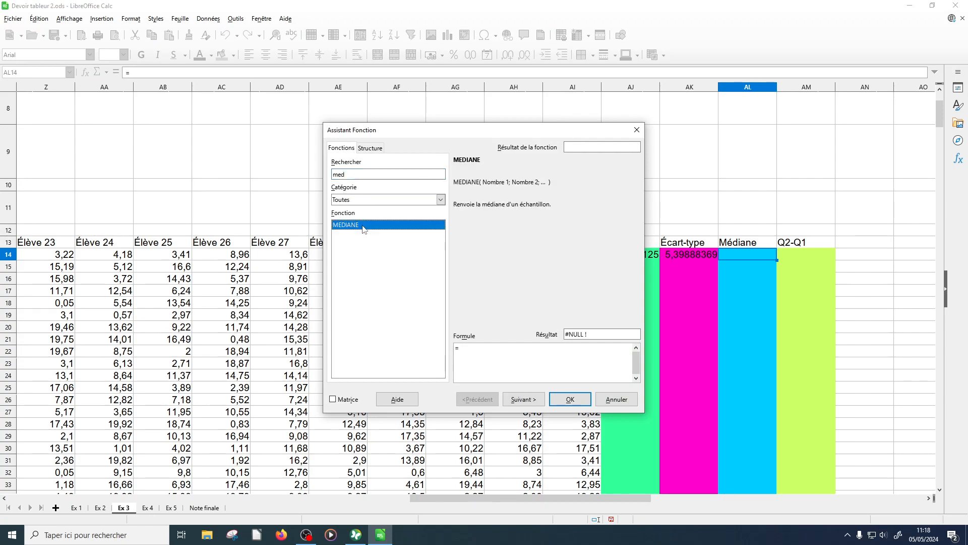
pyautogui.doubleClick(365, 227)
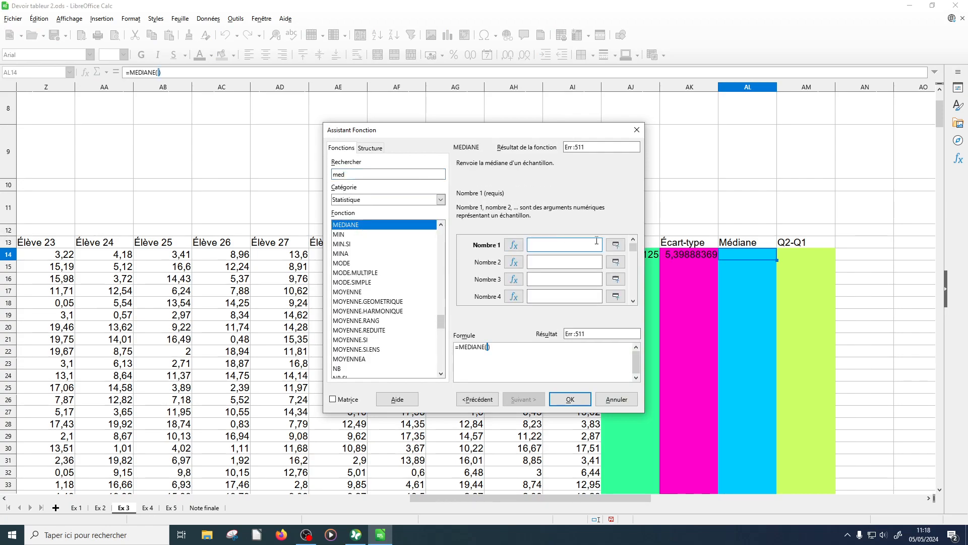
pyautogui.click(615, 245)
pyautogui.moveTo(580, 260); pyautogui.dragTo(182, 251)
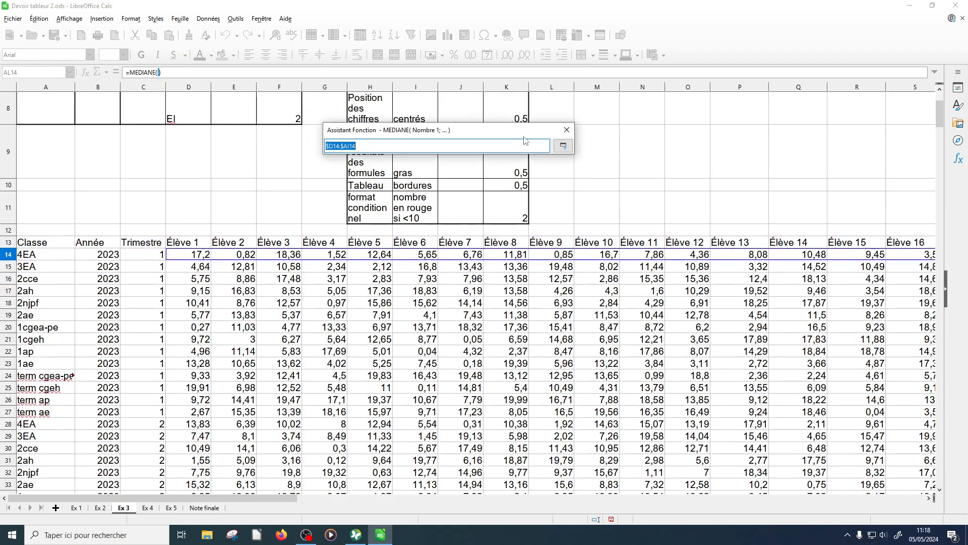
pyautogui.click(563, 146)
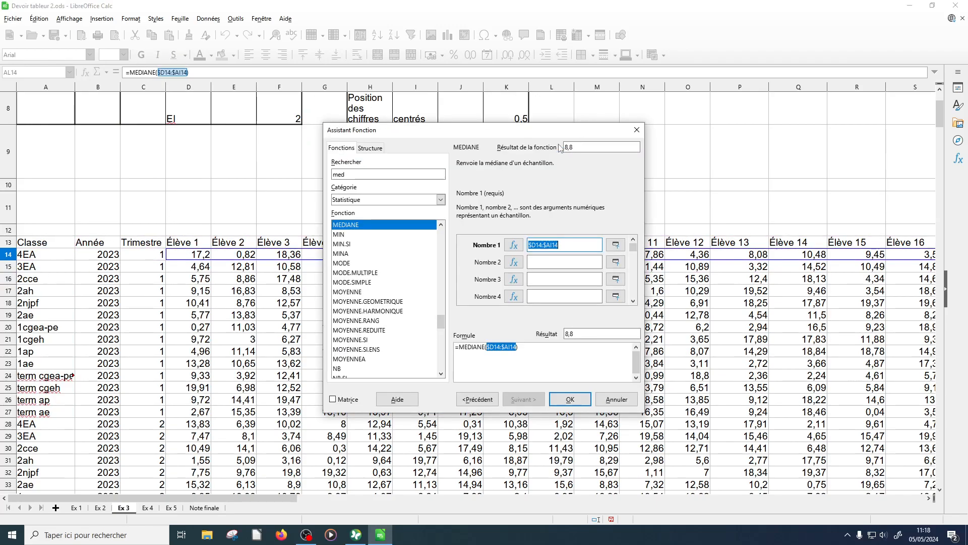
pyautogui.click(570, 400)
# Step: Correct the column header in AM13 so it reads Q3-Q1
pyautogui.moveTo(257, 499); pyautogui.dragTo(661, 506)
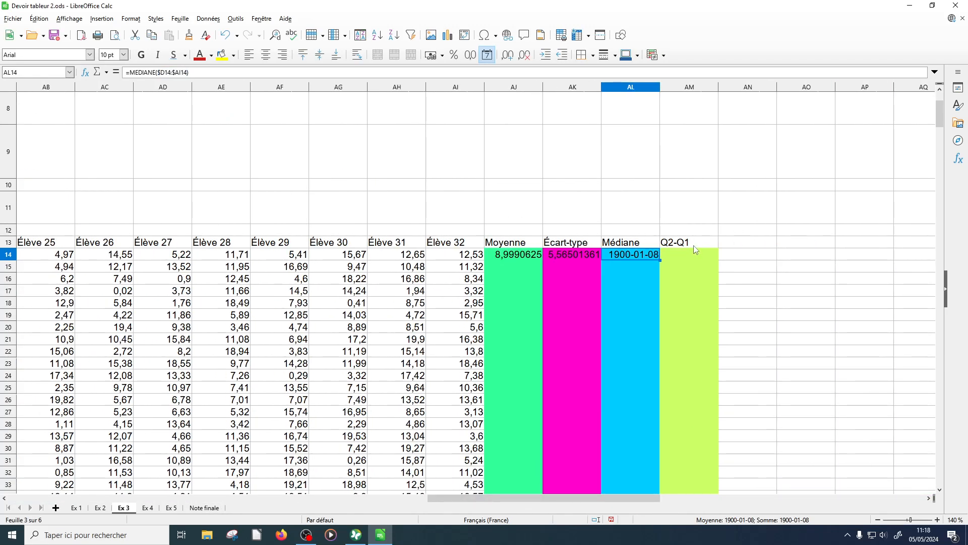
pyautogui.doubleClick(676, 243)
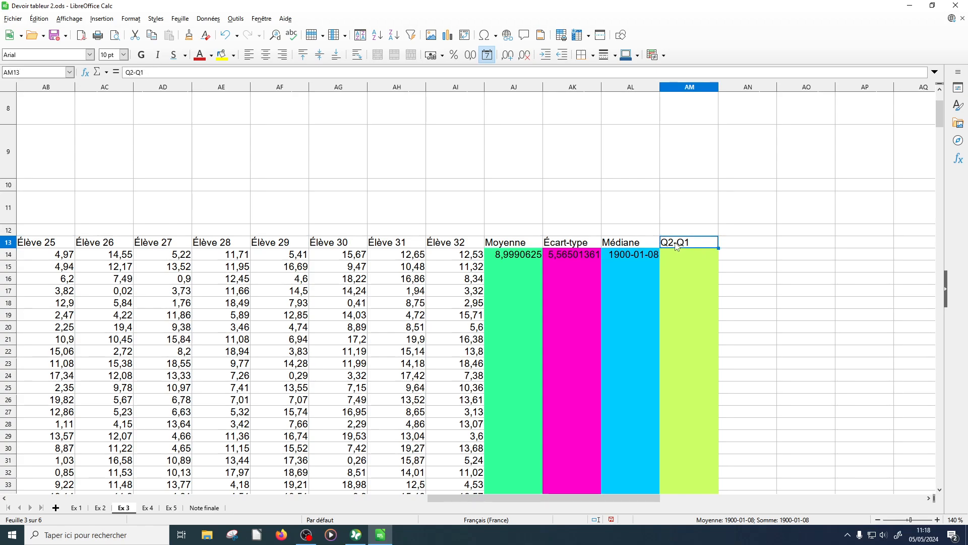
pyautogui.press('BackSpace')
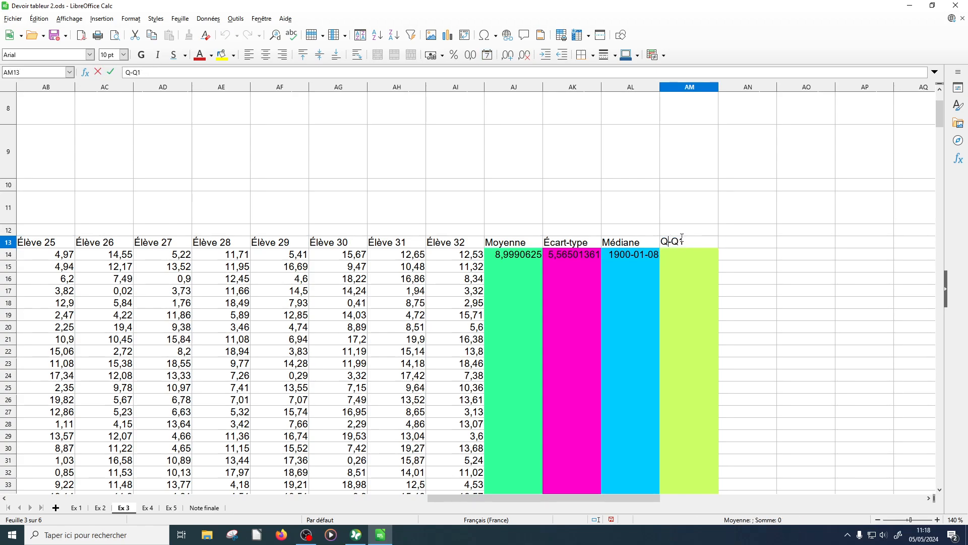
pyautogui.write('3')
pyautogui.press('Return')
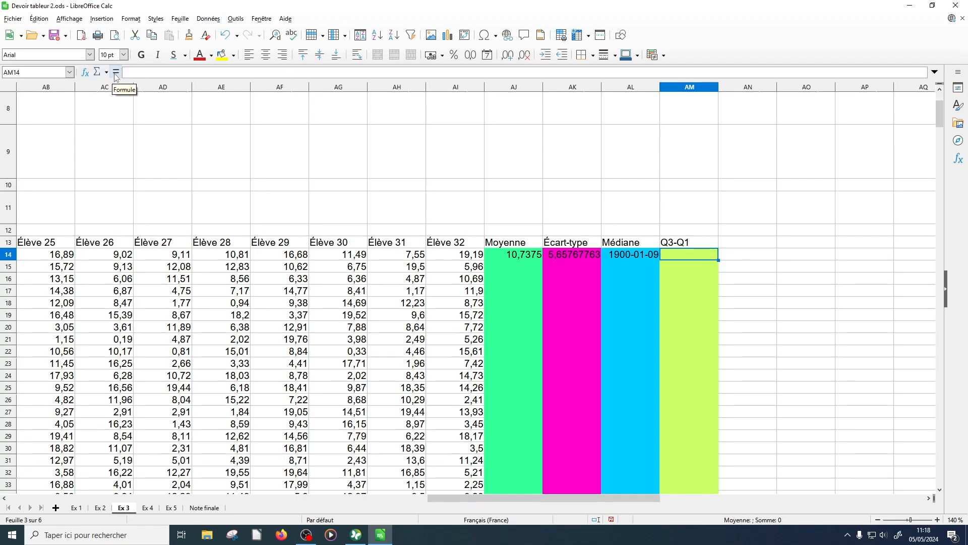
# Step: Insert the QUARTILE function in AM14 with the function wizard and move the dialog clear of the grades
pyautogui.click(85, 72)
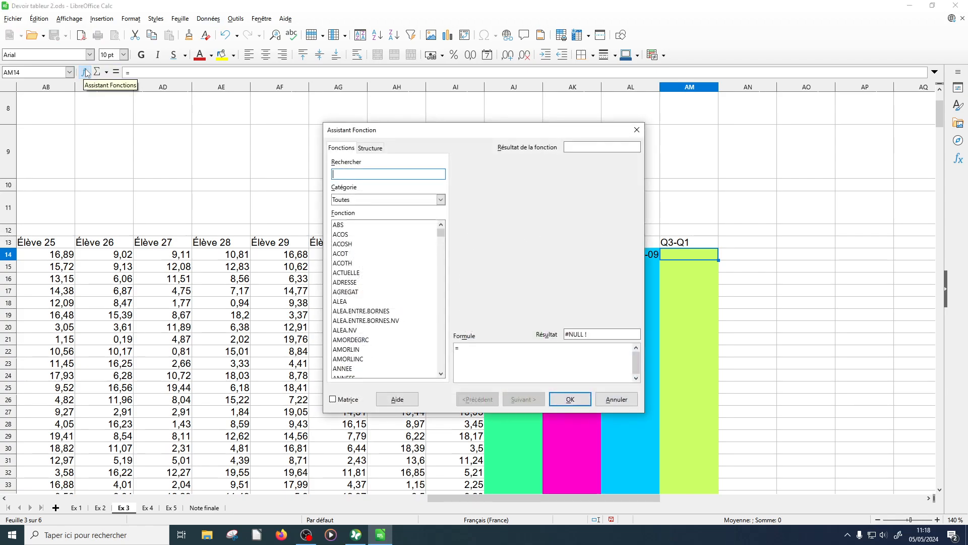
pyautogui.write('q')
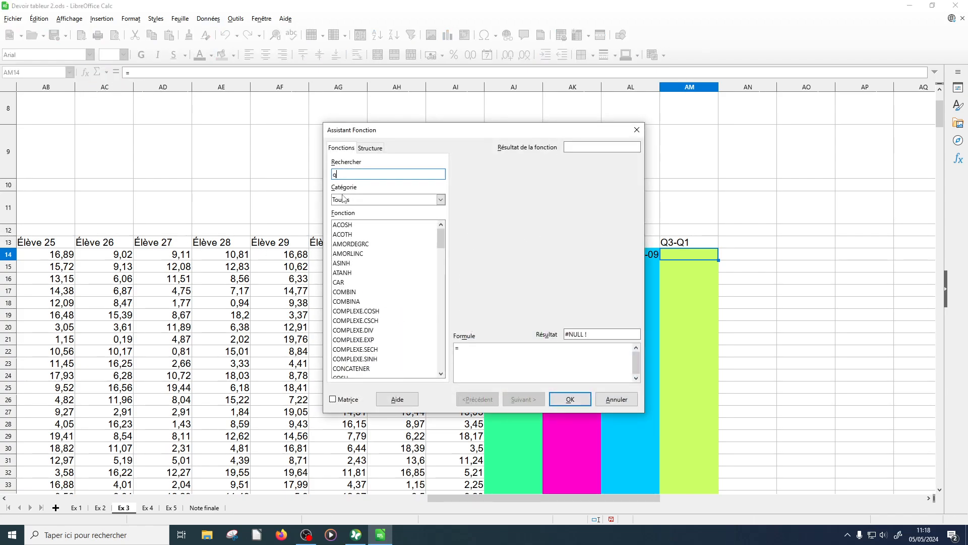
pyautogui.write('uart')
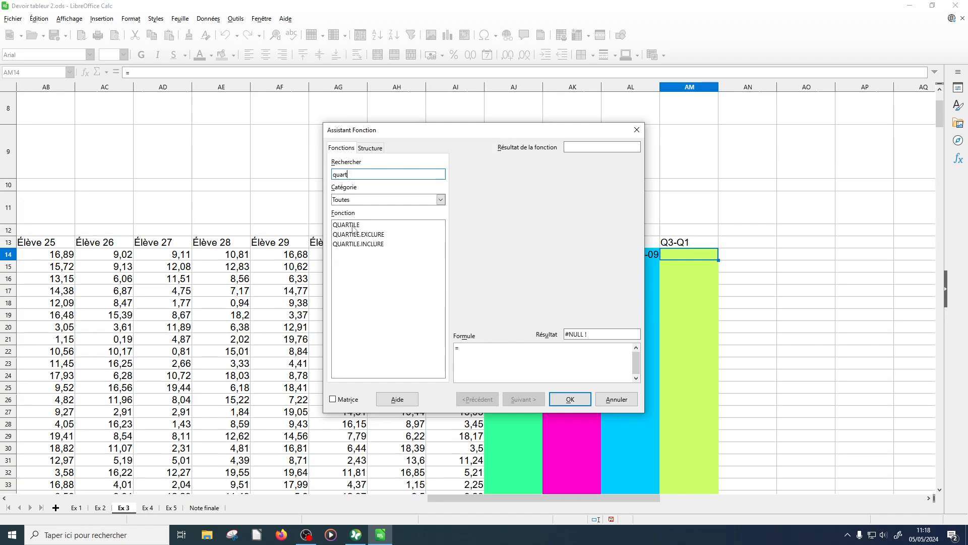
pyautogui.click(353, 227)
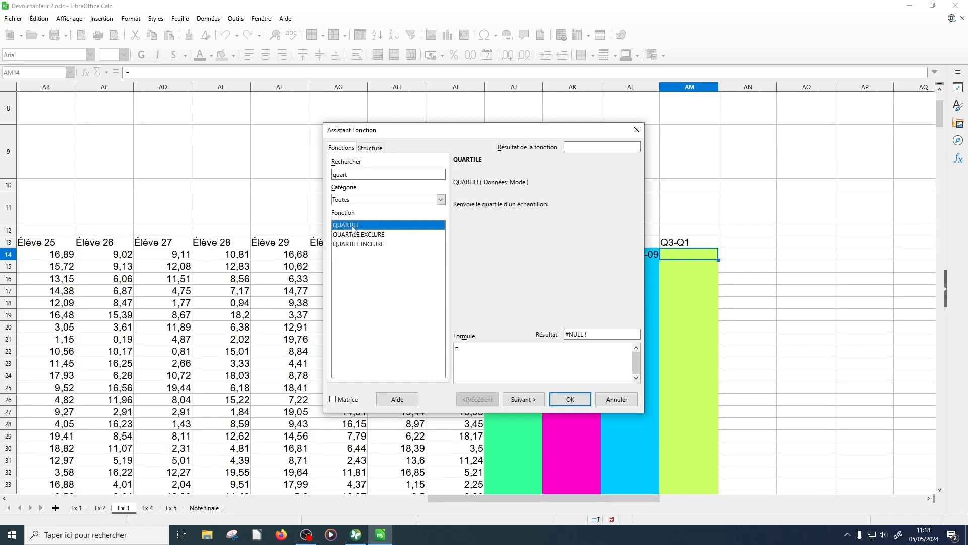
pyautogui.doubleClick(353, 225)
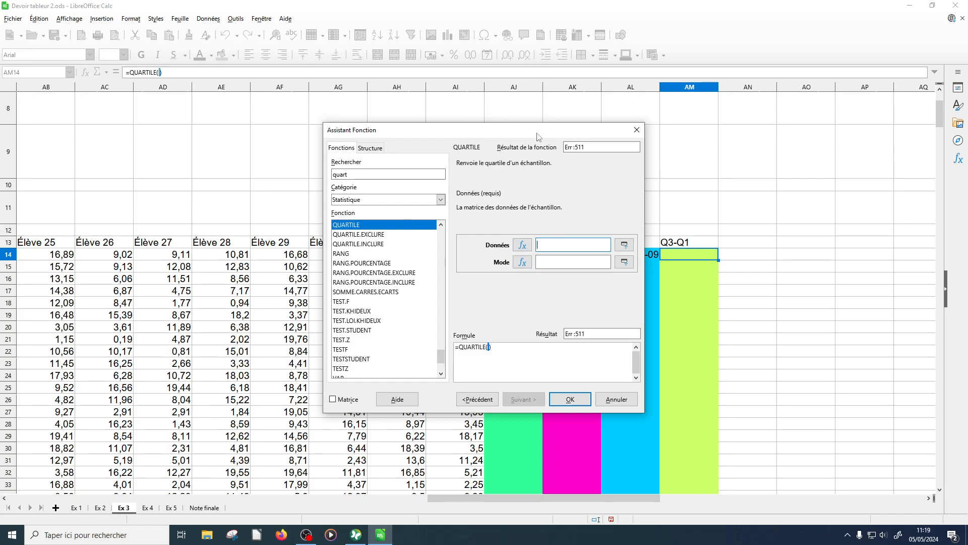
pyautogui.moveTo(542, 131); pyautogui.dragTo(805, 109)
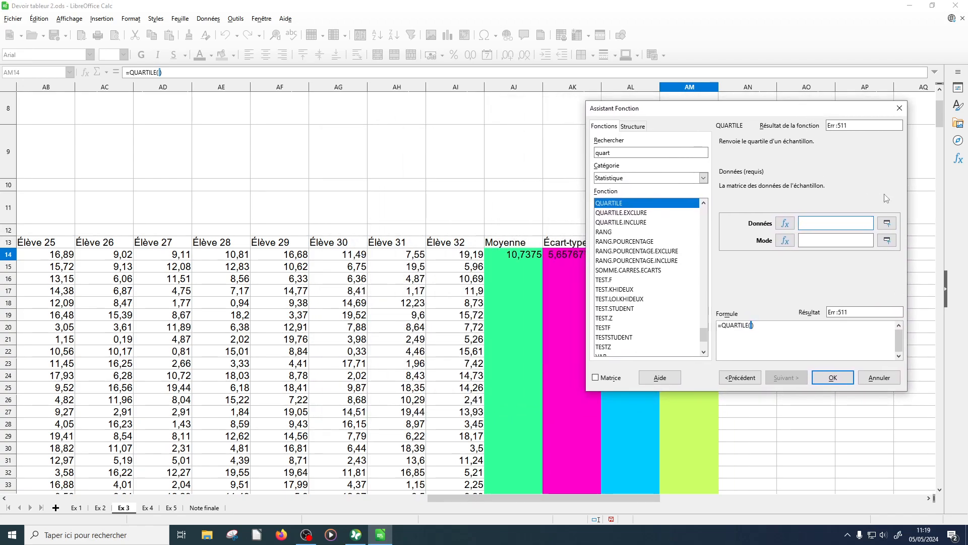
# Step: Set the QUARTILE data to the row's grades, $D14:$AI14, and the mode to 3 for the third quartile
pyautogui.click(887, 223)
pyautogui.moveTo(446, 254); pyautogui.dragTo(189, 253)
pyautogui.click(826, 124)
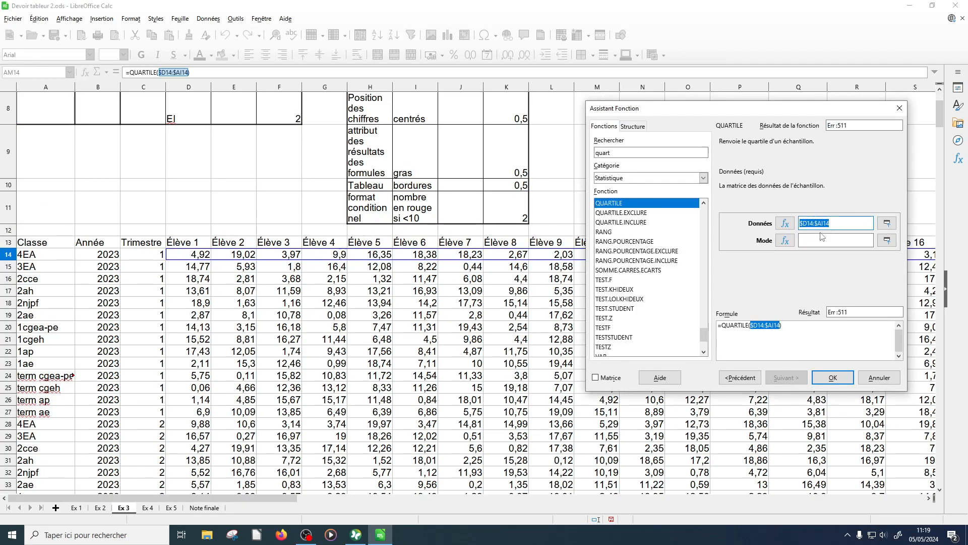
pyautogui.click(833, 242)
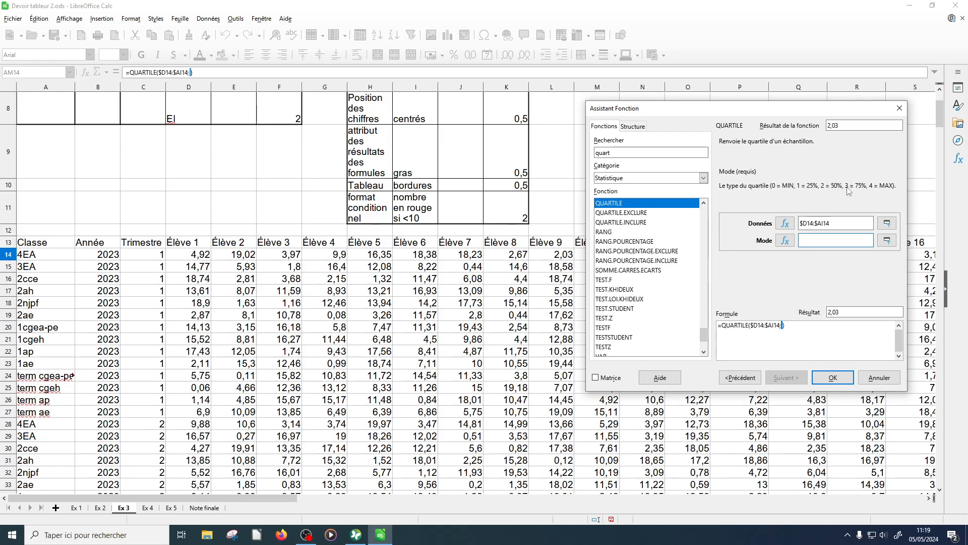
pyautogui.write('3')
# Step: Subtract the first quartile in the same formula, giving =QUARTILE($D14:$AI14;3)-QUARTILE($D14:$AI14;1)
pyautogui.click(829, 328)
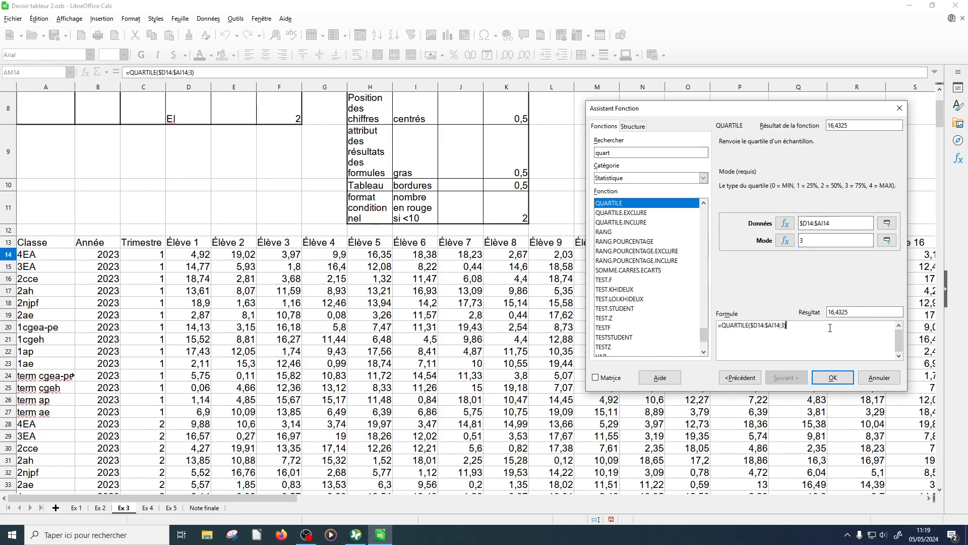
pyautogui.write('-')
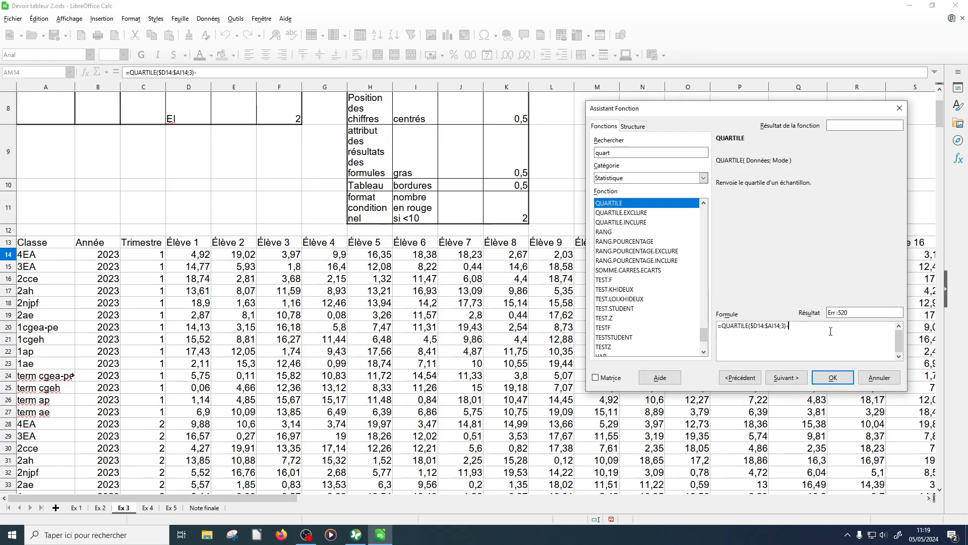
pyautogui.doubleClick(654, 207)
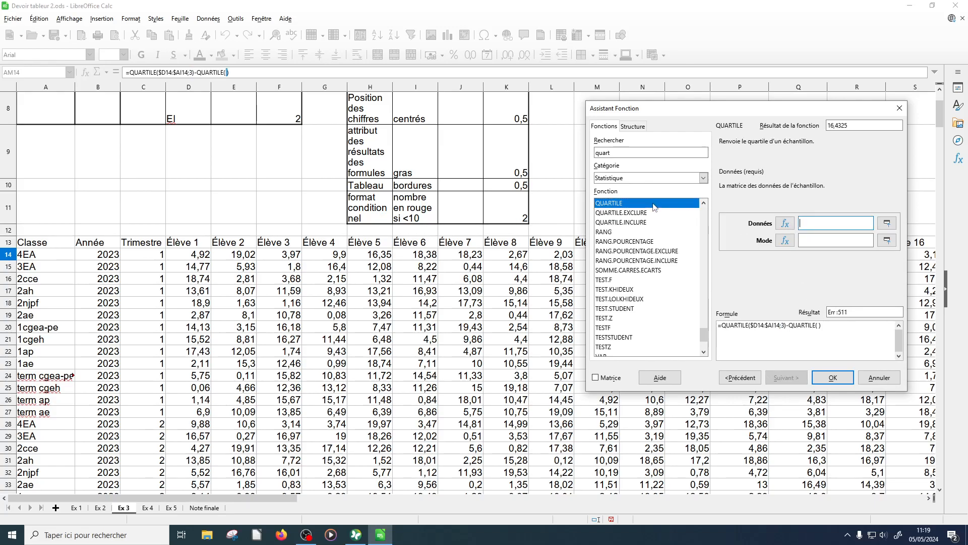
pyautogui.click(888, 224)
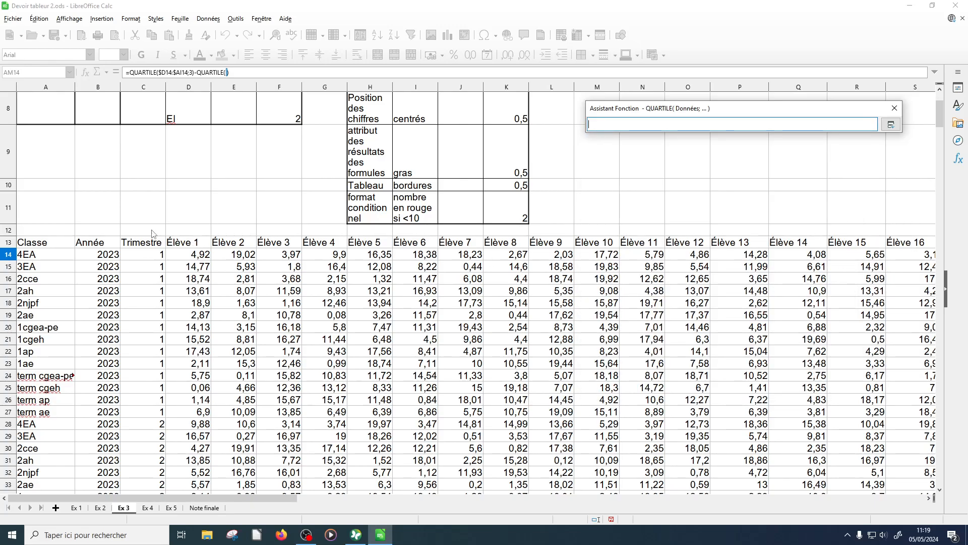
pyautogui.moveTo(192, 258); pyautogui.dragTo(421, 255)
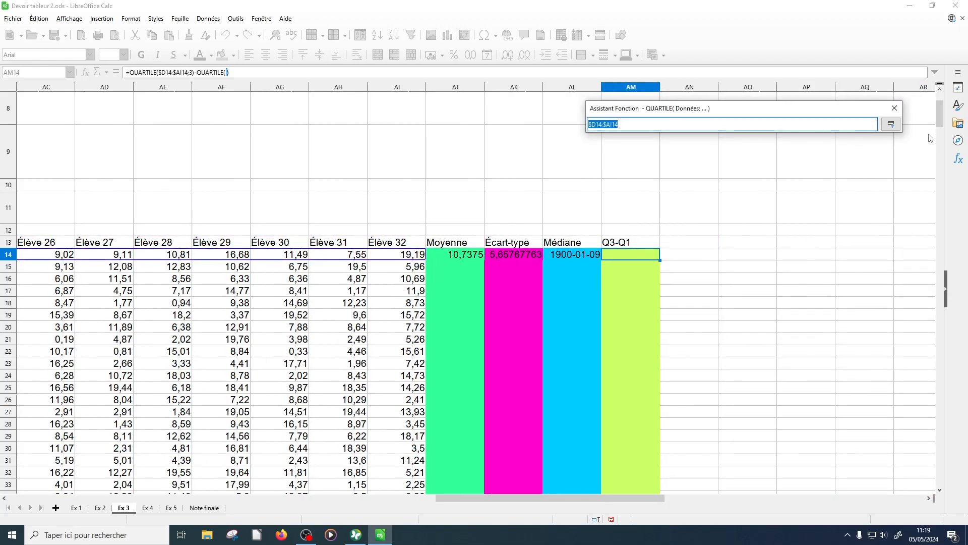
pyautogui.click(891, 124)
pyautogui.press('Tab')
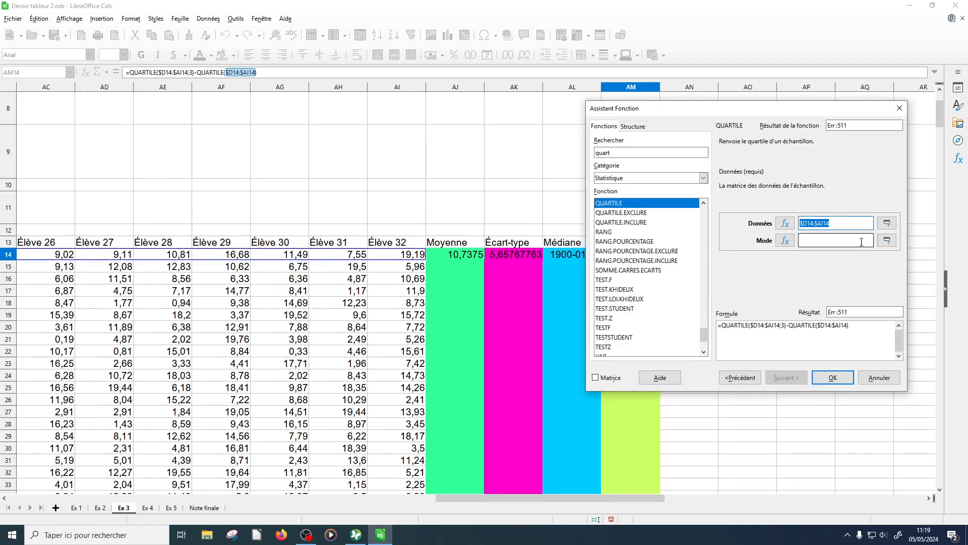
pyautogui.write('1')
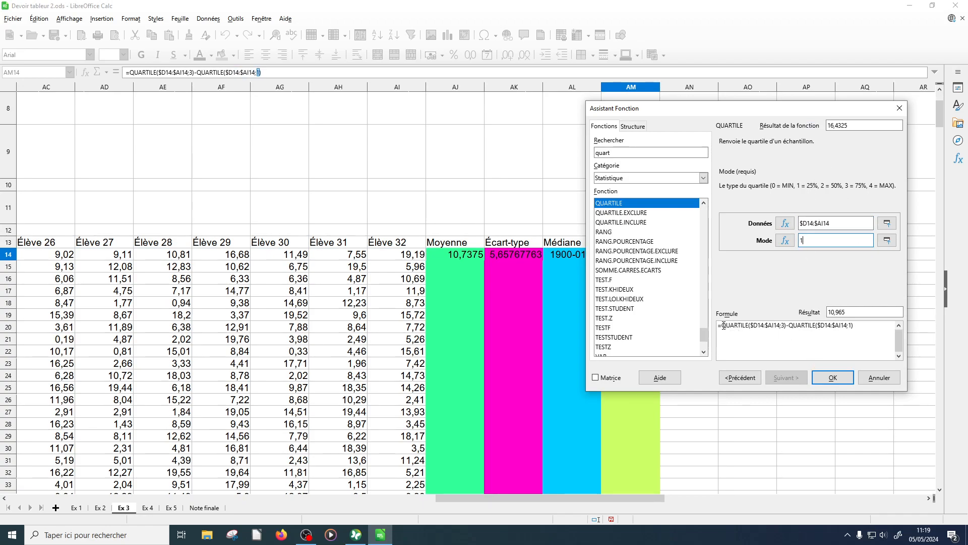
pyautogui.click(756, 325)
pyautogui.moveTo(790, 326); pyautogui.dragTo(855, 327)
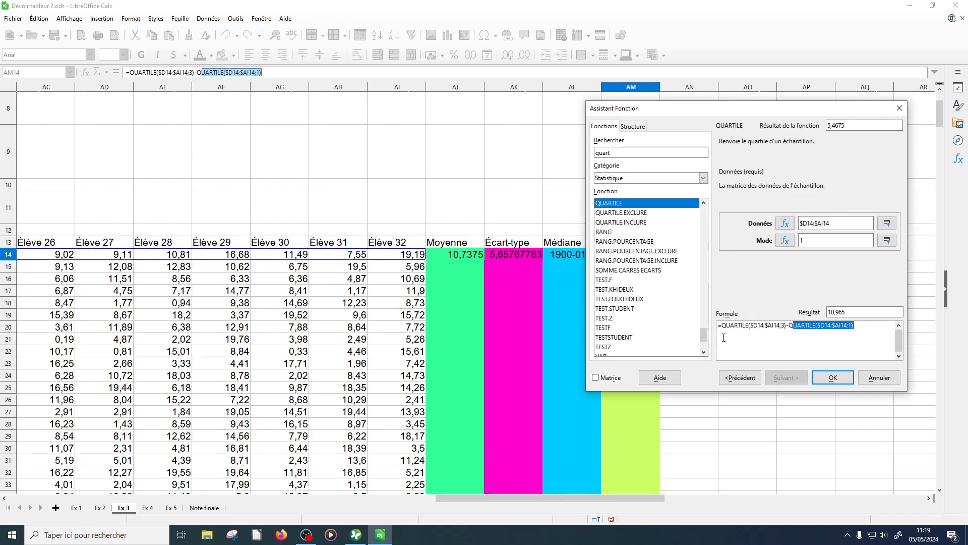
# Step: Validate the Q3-Q1 formula in AM14 and format the median cell AL14 as a number with the Standard format
pyautogui.moveTo(722, 327); pyautogui.dragTo(782, 326)
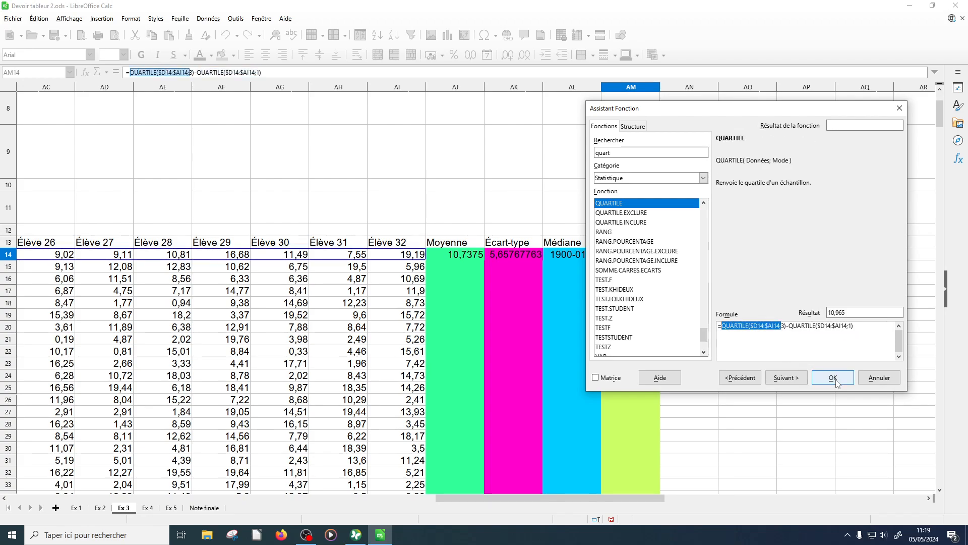
pyautogui.click(832, 382)
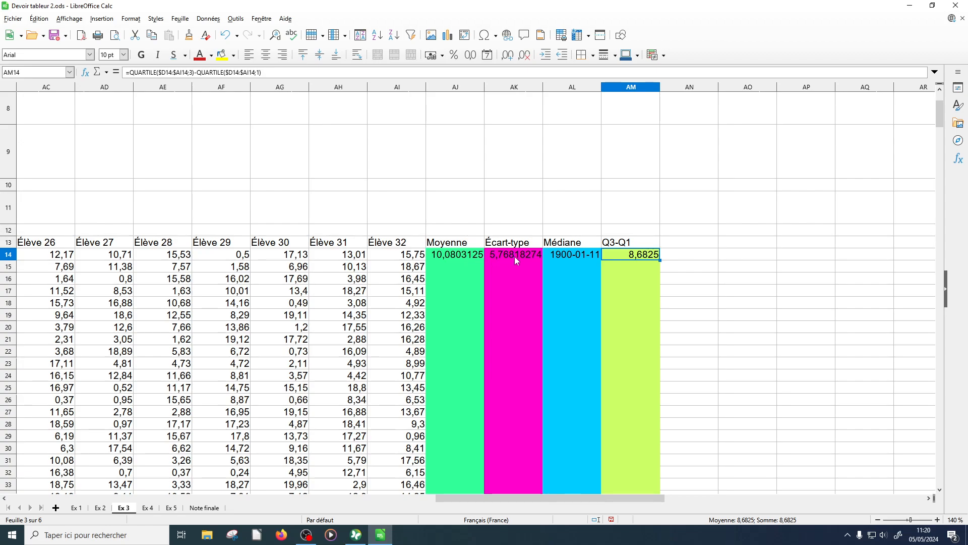
pyautogui.click(561, 258)
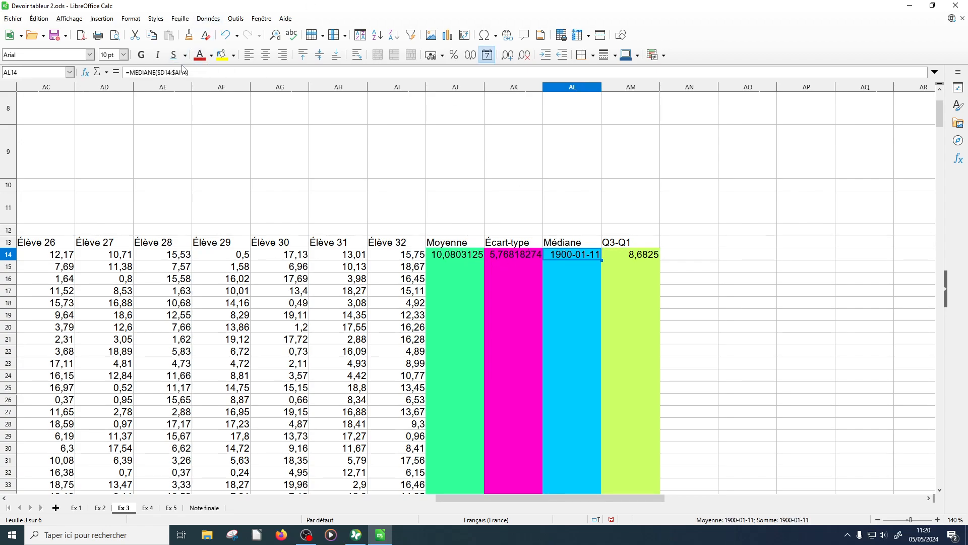
pyautogui.rightClick(578, 259)
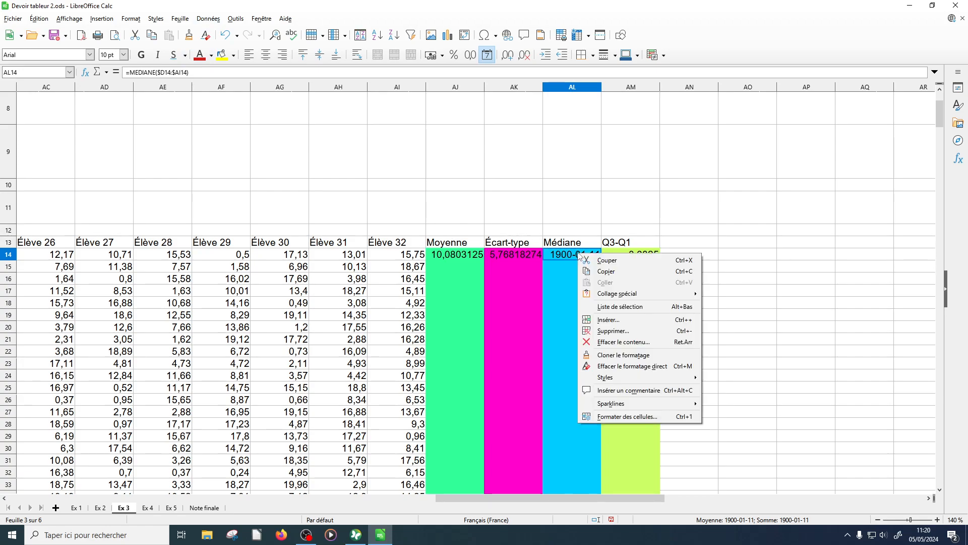
pyautogui.click(628, 416)
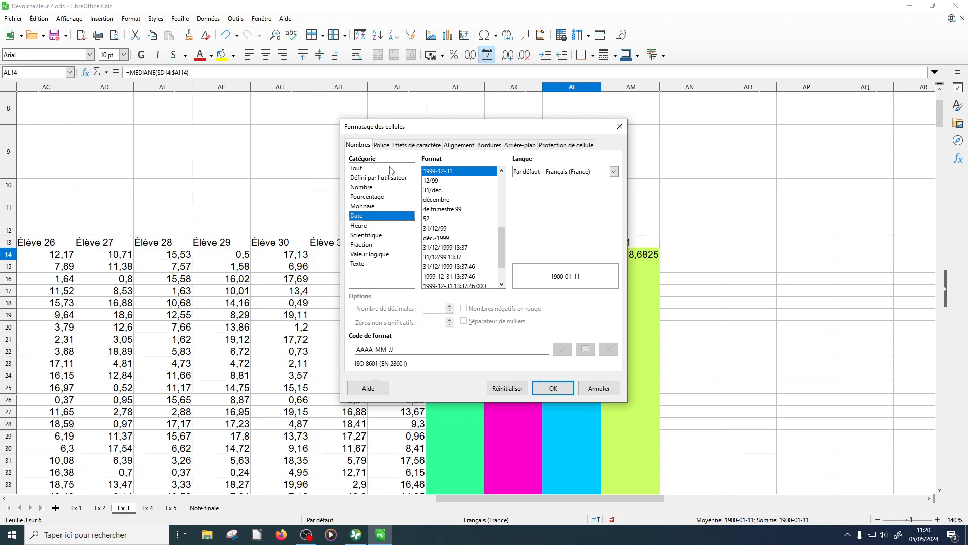
pyautogui.click(387, 188)
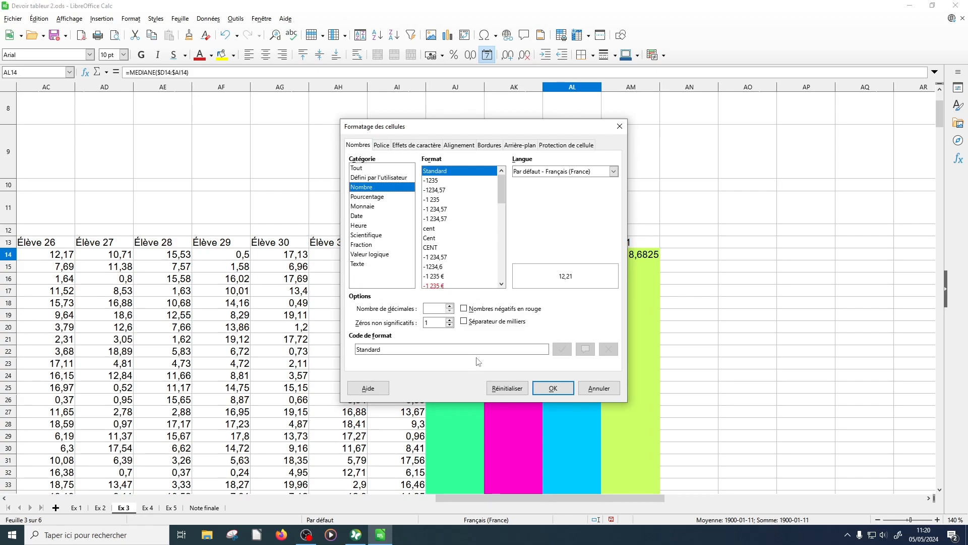
pyautogui.click(552, 387)
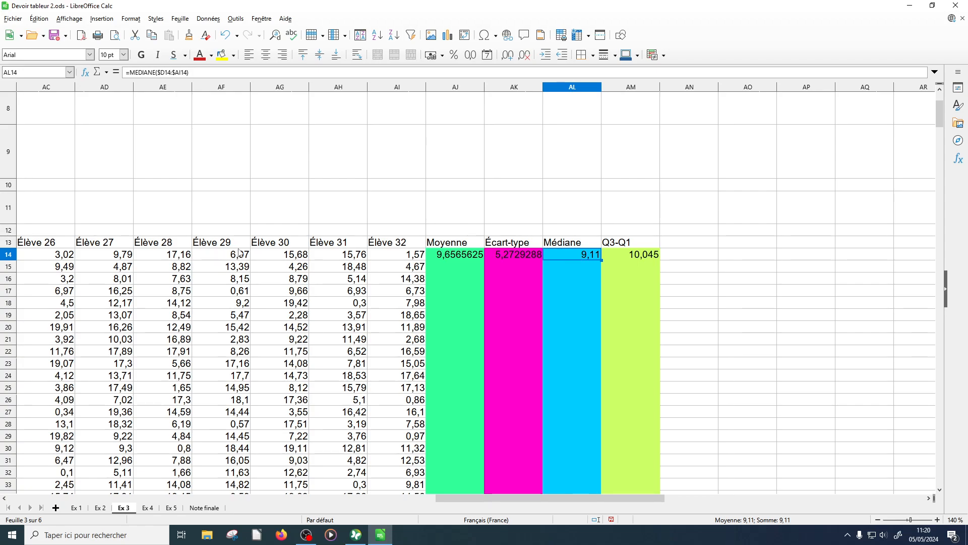
# Step: Fill the four formulas in AJ14:AM14 down to row 349
pyautogui.click(319, 262)
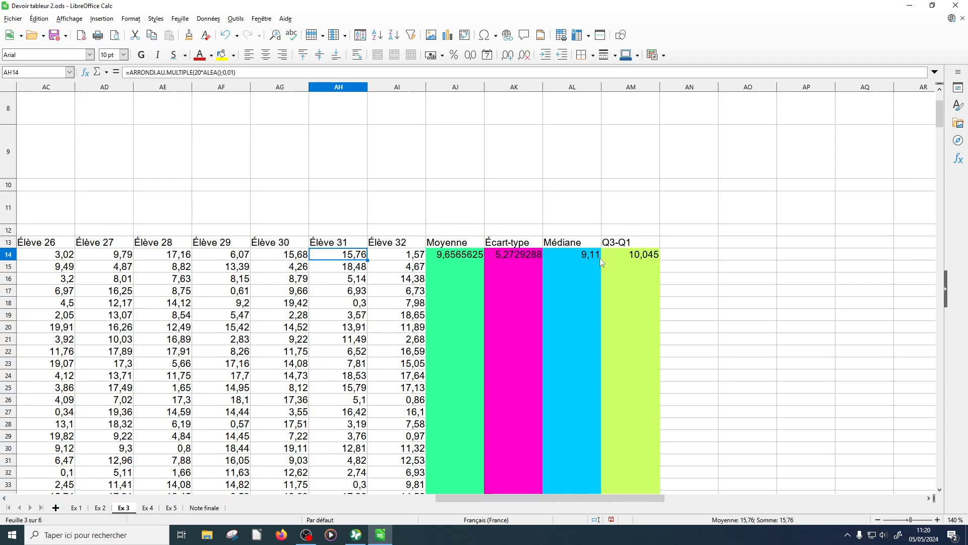
pyautogui.moveTo(467, 259); pyautogui.dragTo(606, 174)
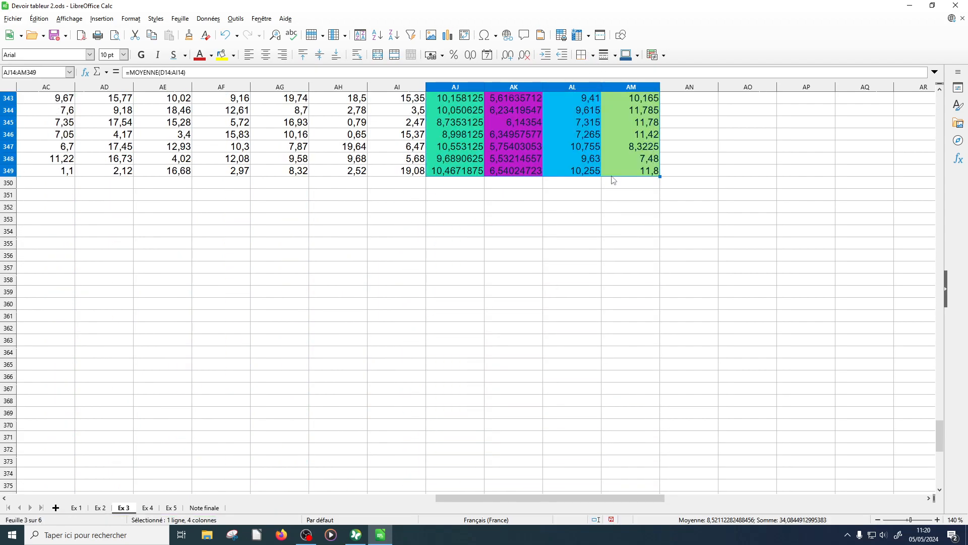
pyautogui.click(804, 258)
# Step: Enter the sample text dshgsd in P8 and the number 825 in P9 to compare default text and number alignment
pyautogui.moveTo(937, 436); pyautogui.dragTo(939, 103)
pyautogui.moveTo(633, 503); pyautogui.dragTo(145, 497)
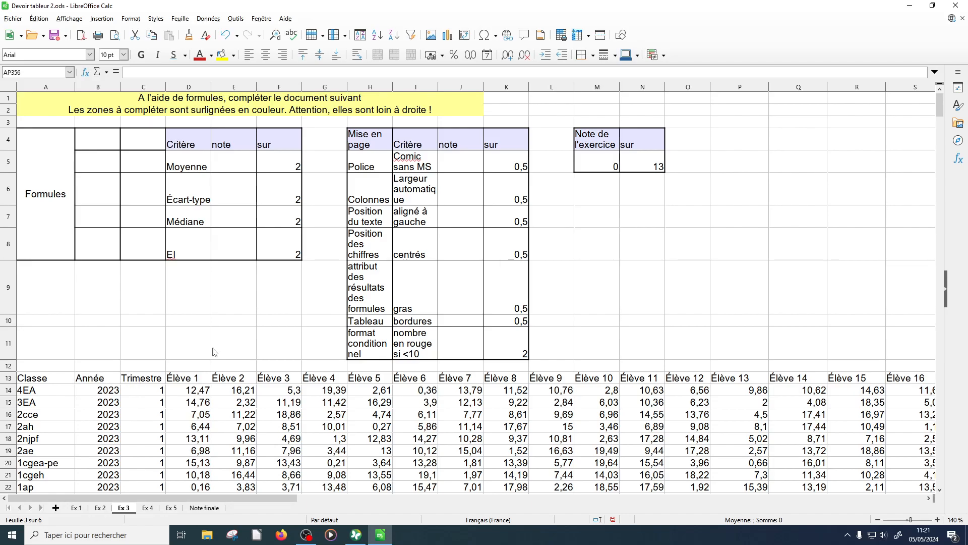
pyautogui.click(476, 224)
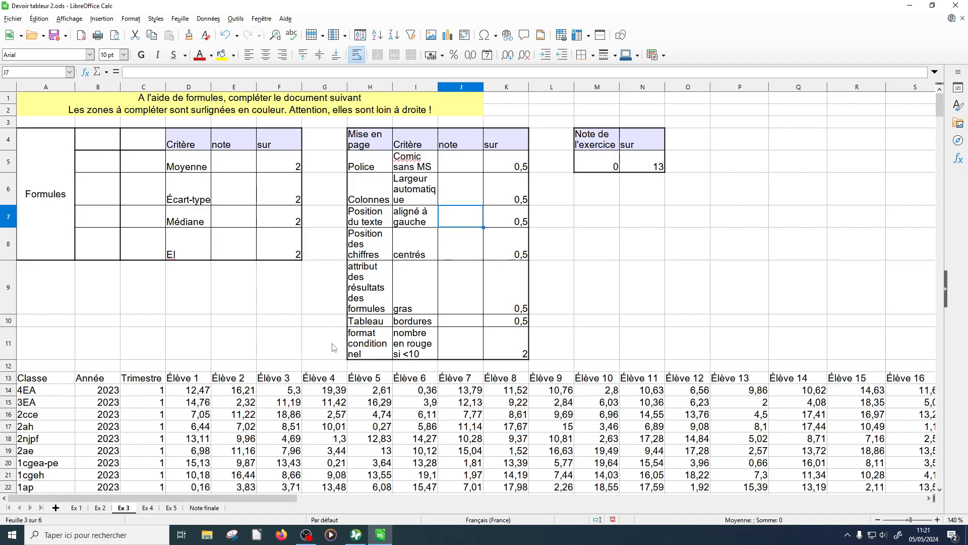
pyautogui.click(759, 237)
pyautogui.write('dshgsd')
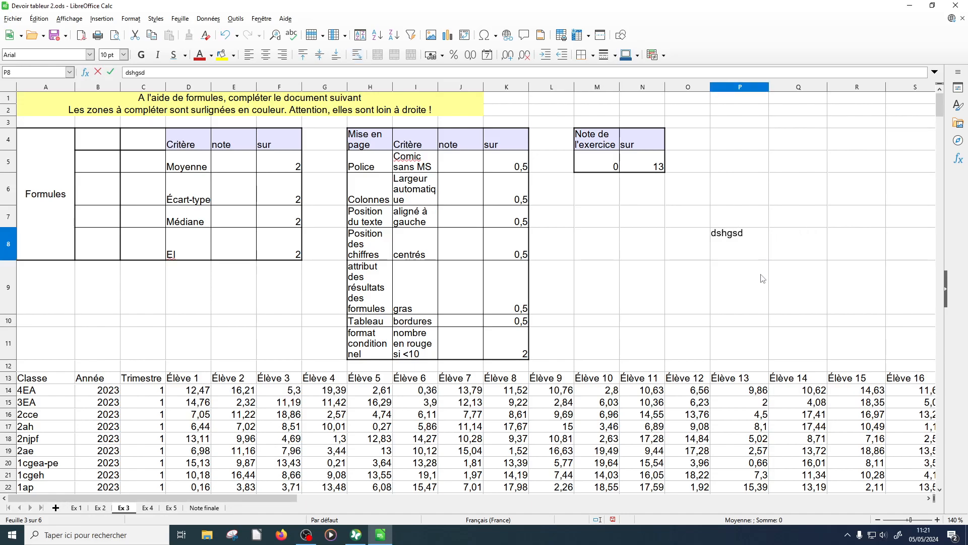
pyautogui.press('Return')
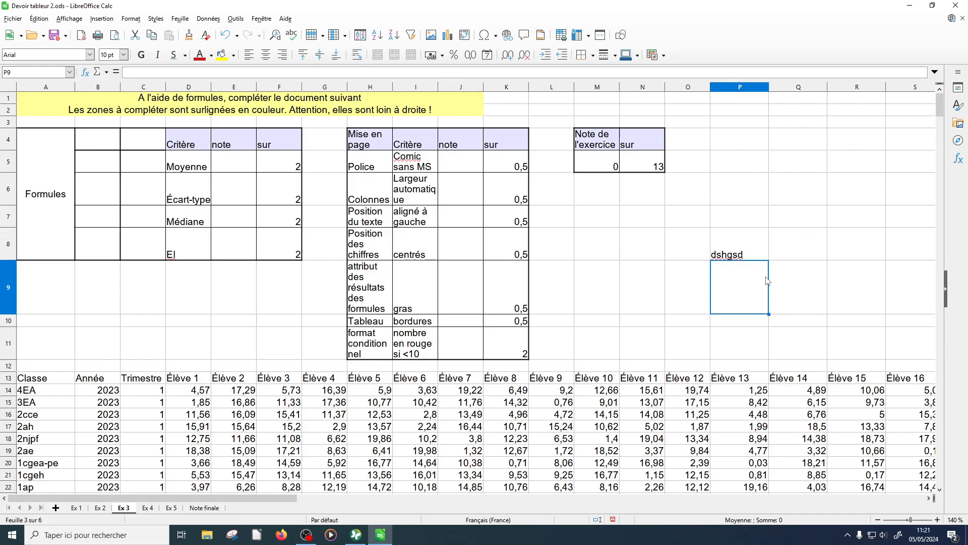
pyautogui.write('825')
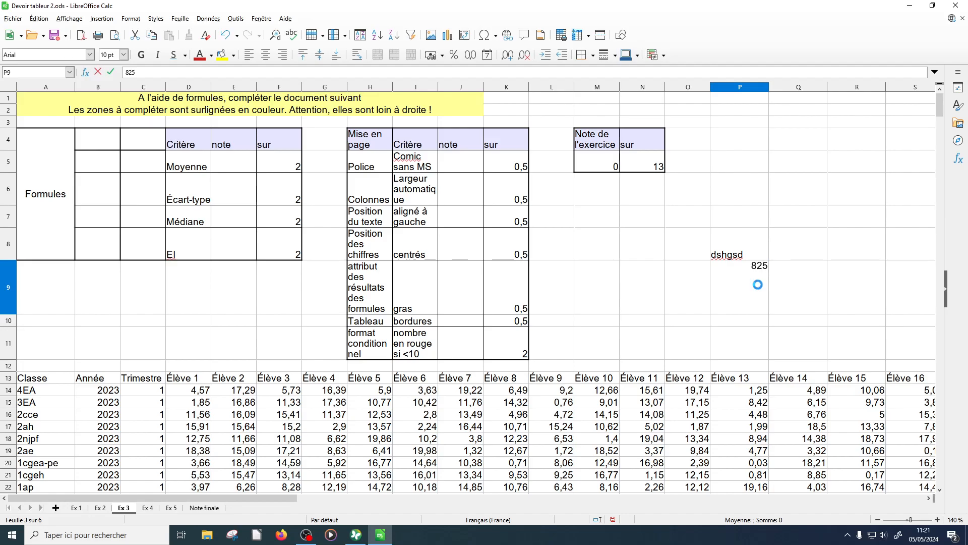
pyautogui.press('Return')
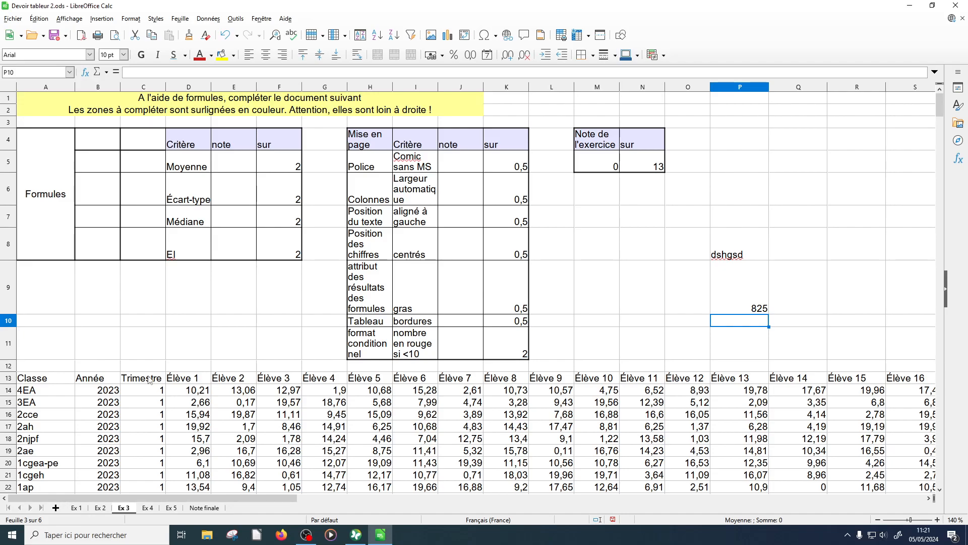
# Step: Centre all the numbers in B14:AM349 horizontally
pyautogui.click(154, 393)
pyautogui.moveTo(104, 394); pyautogui.dragTo(403, 160)
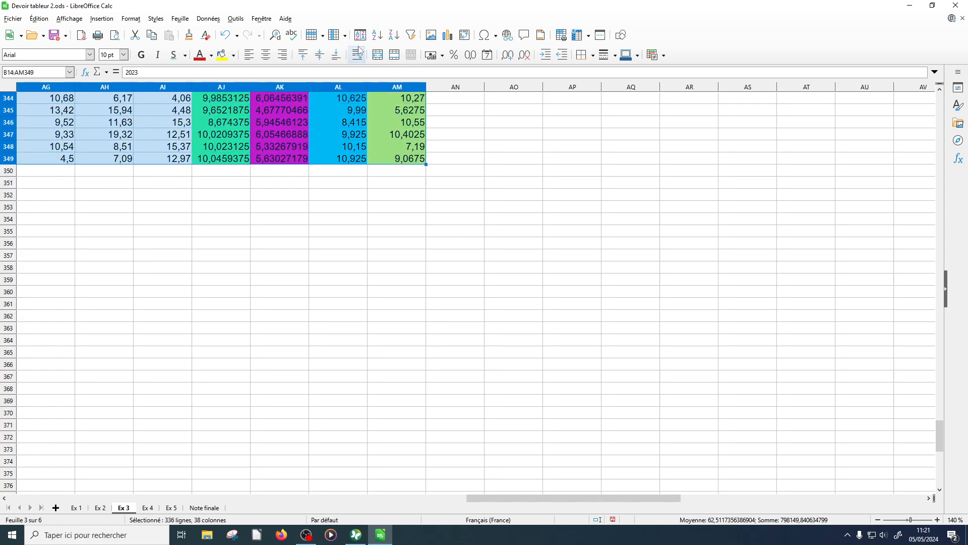
pyautogui.click(266, 55)
pyautogui.click(346, 194)
# Step: Make the formula results in AJ14:AM349 bold
pyautogui.moveTo(397, 158); pyautogui.dragTo(226, 385)
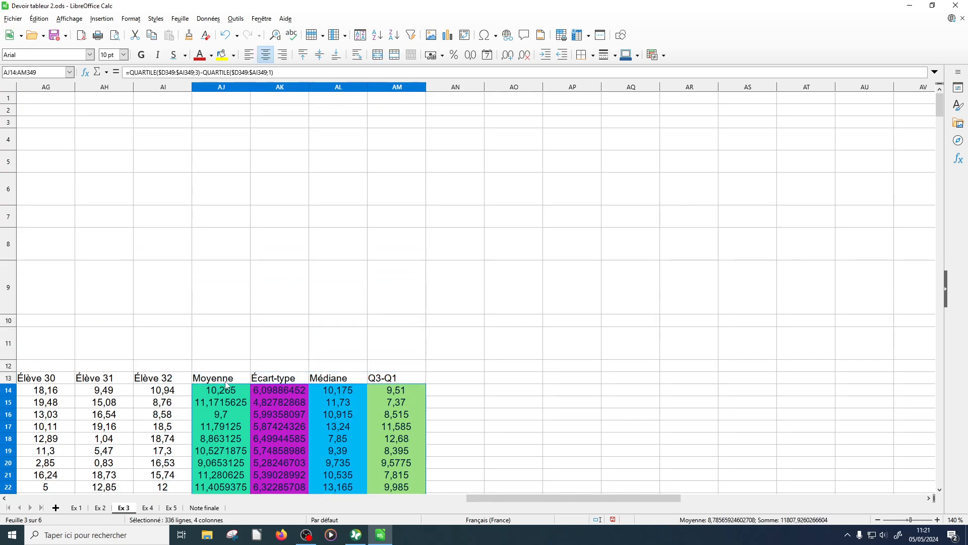
pyautogui.click(141, 54)
pyautogui.click(468, 358)
# Step: Apply full grid borders to the whole table, A13:AM349, including the header row
pyautogui.moveTo(397, 378); pyautogui.dragTo(31, 196)
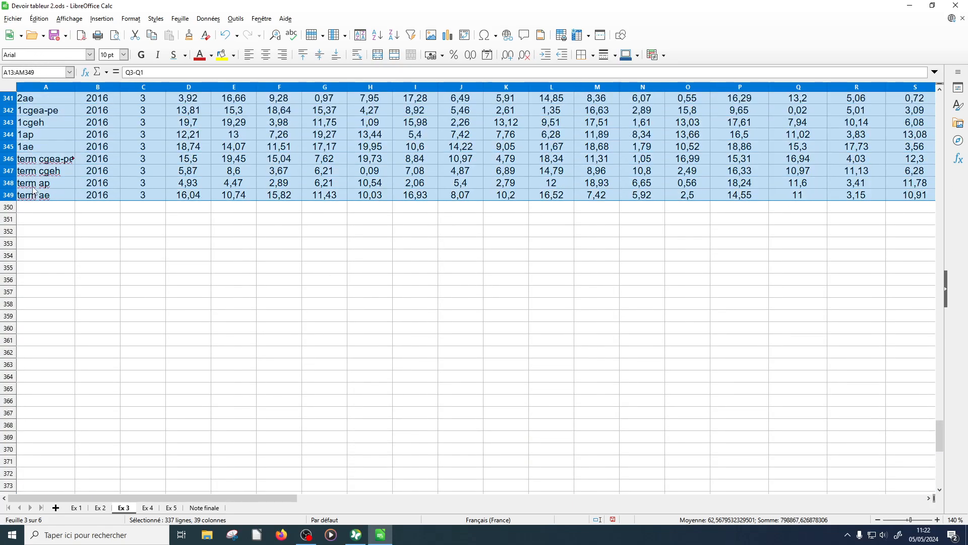
pyautogui.click(587, 56)
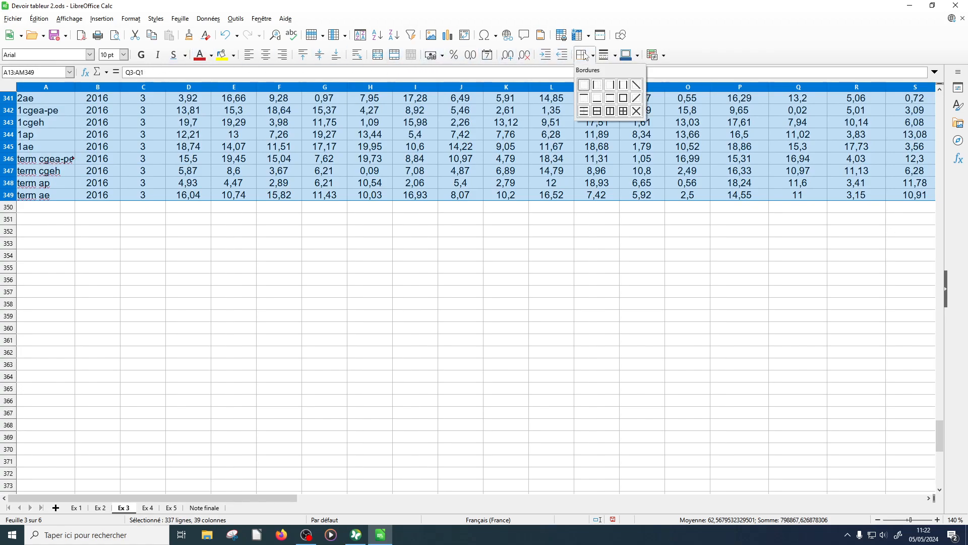
pyautogui.click(624, 111)
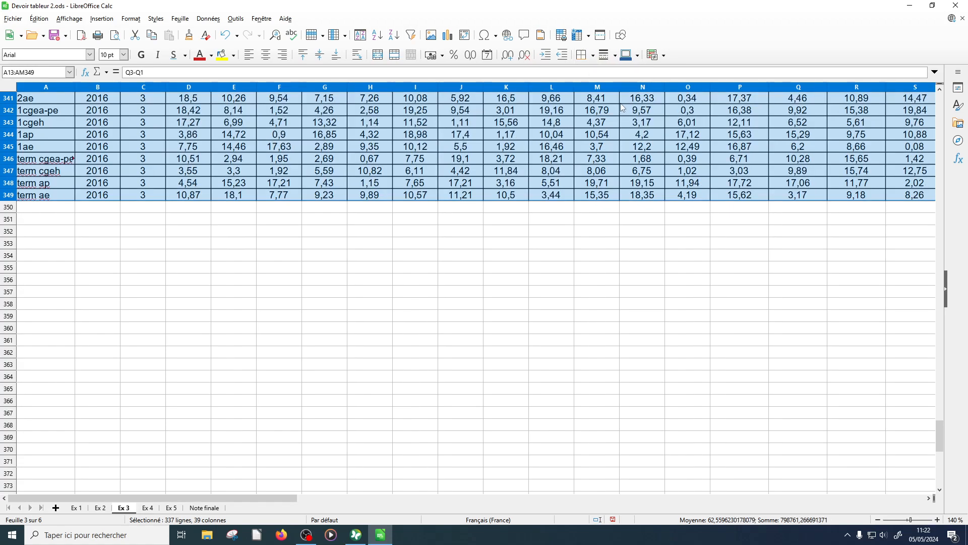
pyautogui.click(194, 217)
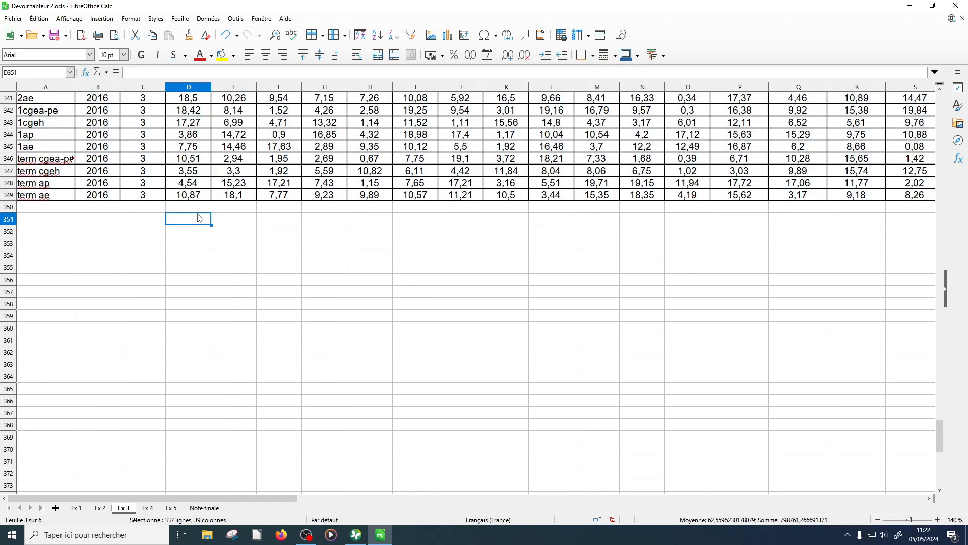
# Step: Undo the table borders to recover the A13:AM349 selection and reapply full grid borders to it
pyautogui.moveTo(193, 200); pyautogui.dragTo(781, 181)
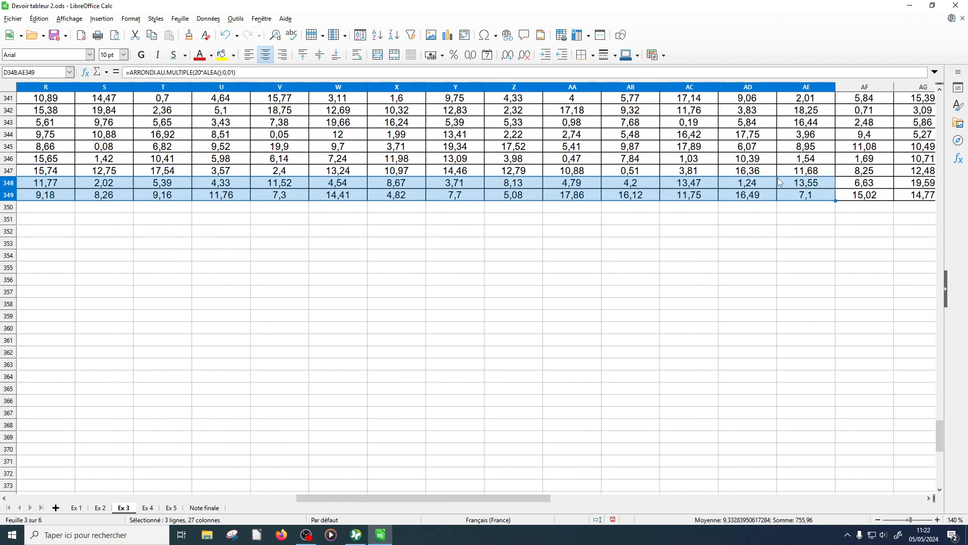
pyautogui.hotkey('ctrl', 'z')
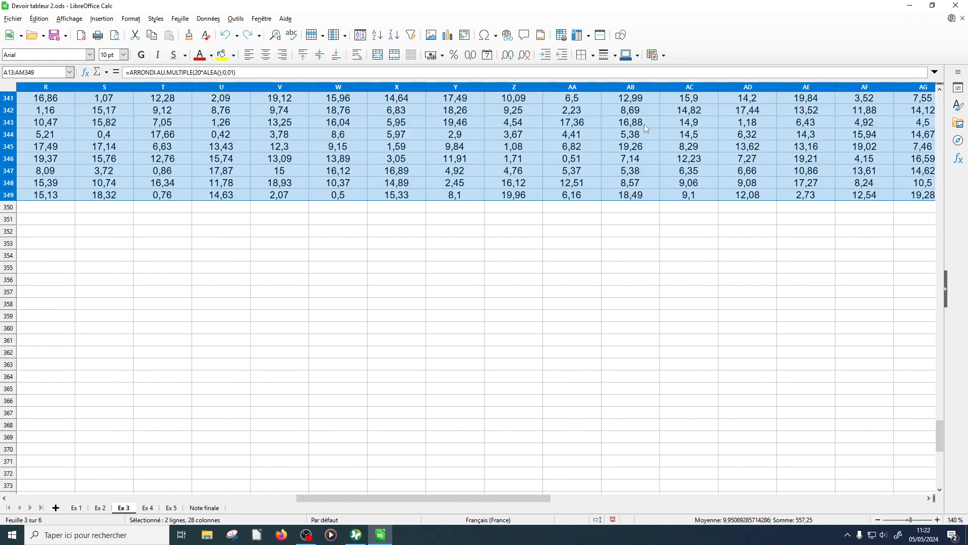
pyautogui.click(583, 56)
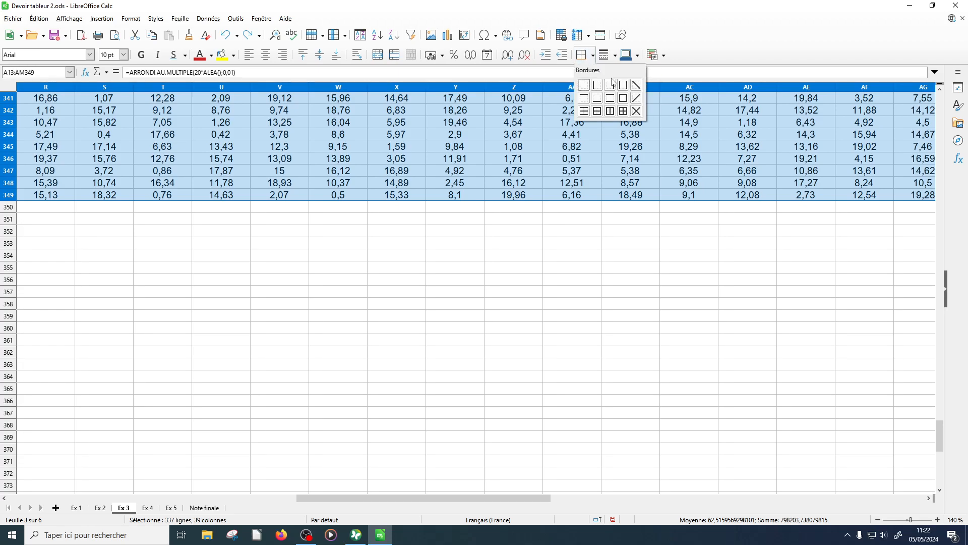
pyautogui.click(637, 111)
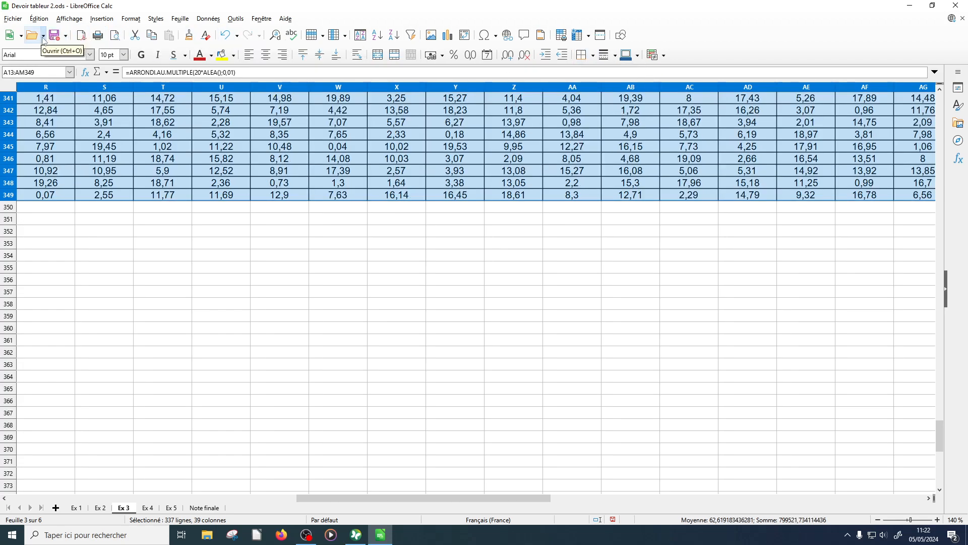
# Step: Set the font of the whole table, A13:AM349, to Comic Sans MS
pyautogui.click(64, 56)
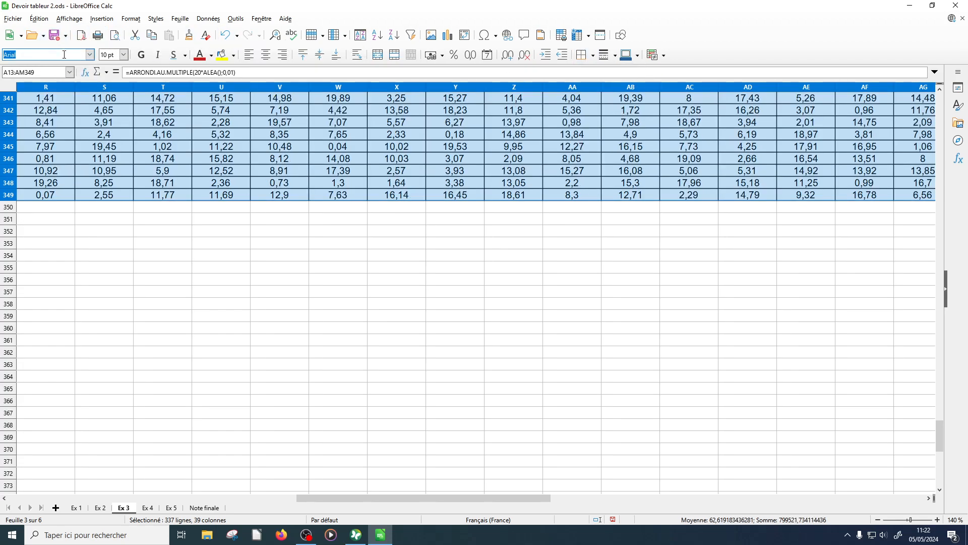
pyautogui.write('Comic Sans MS')
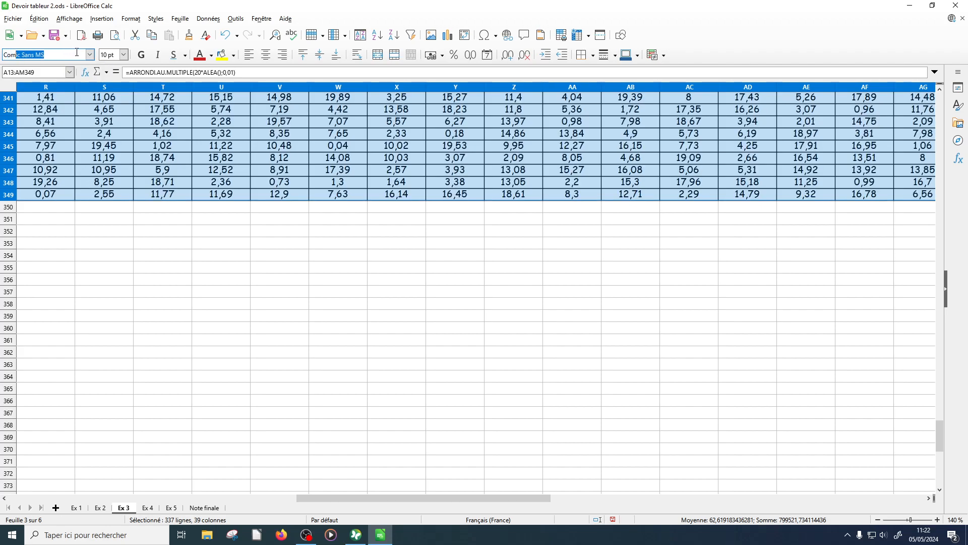
pyautogui.press('Return')
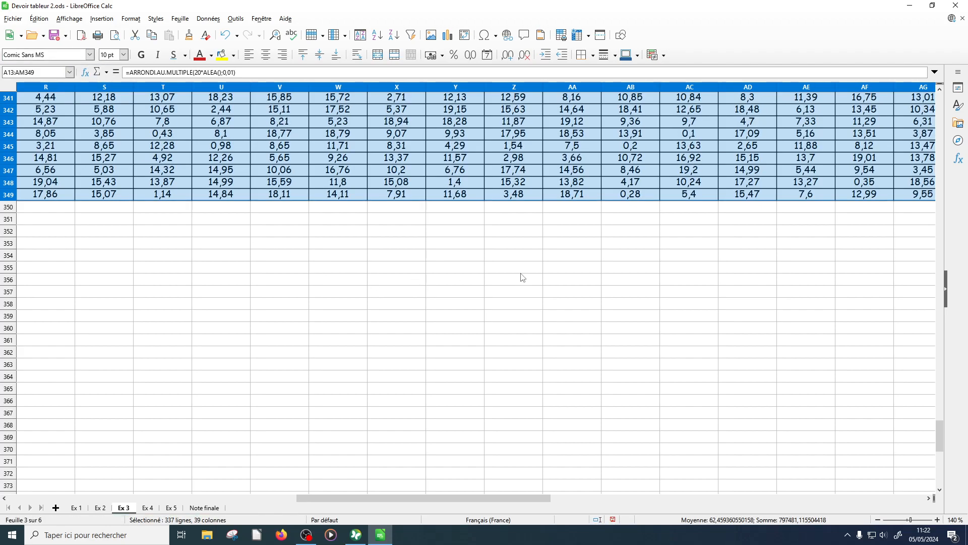
# Step: Set the table's columns A to AM to optimal width with the default 0,20 cm added
pyautogui.scroll(20, 522, 278)
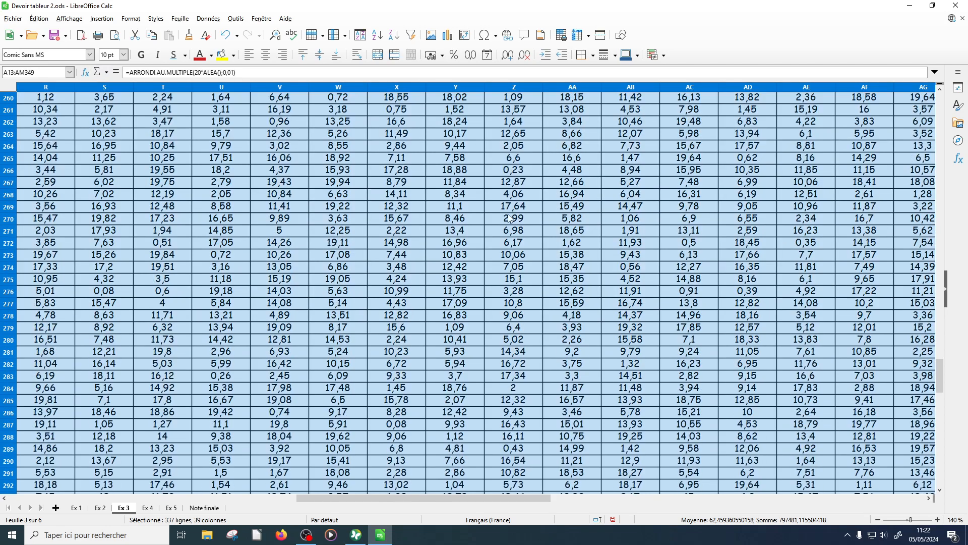
pyautogui.scroll(8, 510, 220)
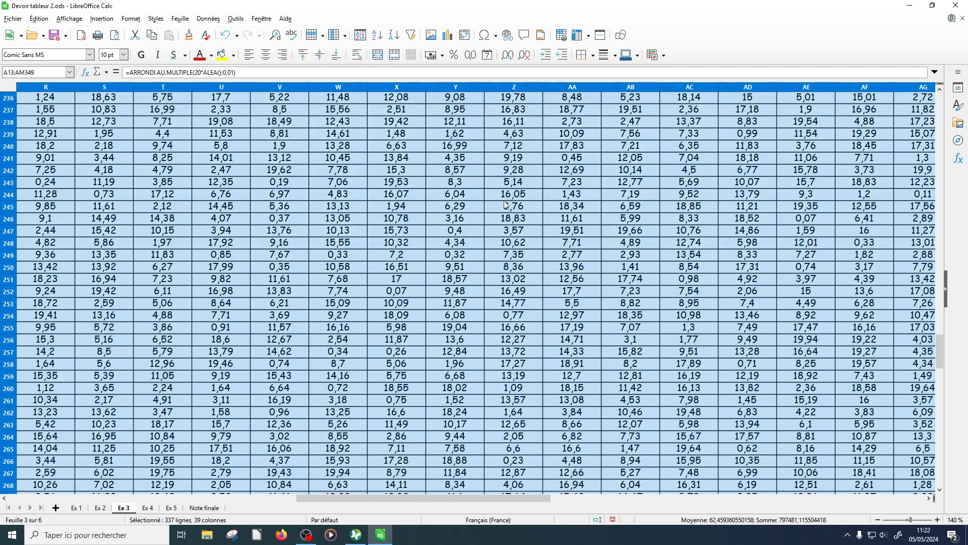
pyautogui.rightClick(702, 91)
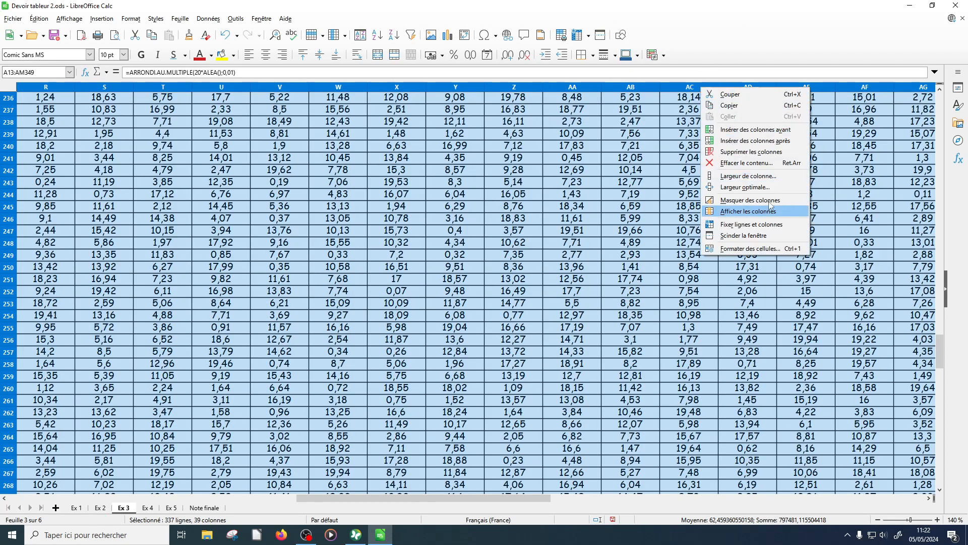
pyautogui.click(769, 186)
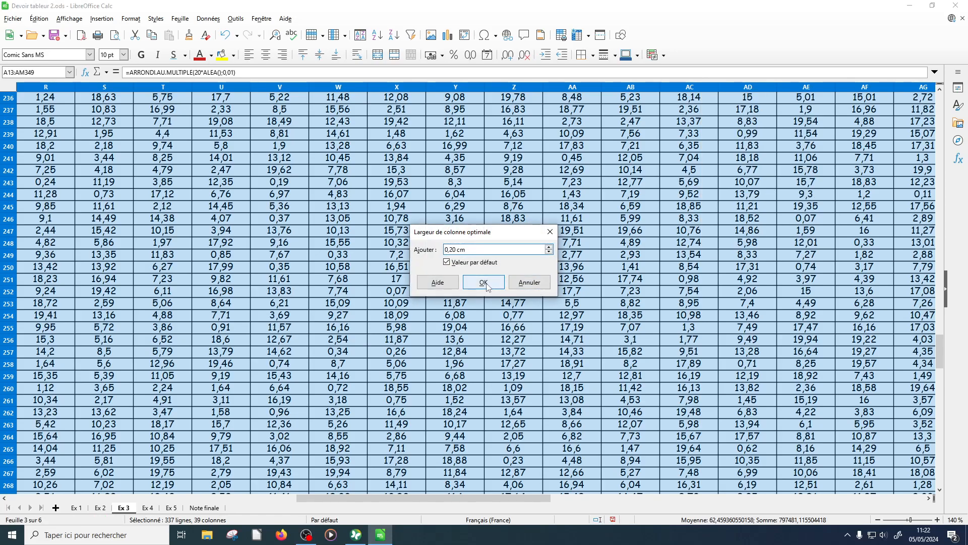
pyautogui.click(491, 280)
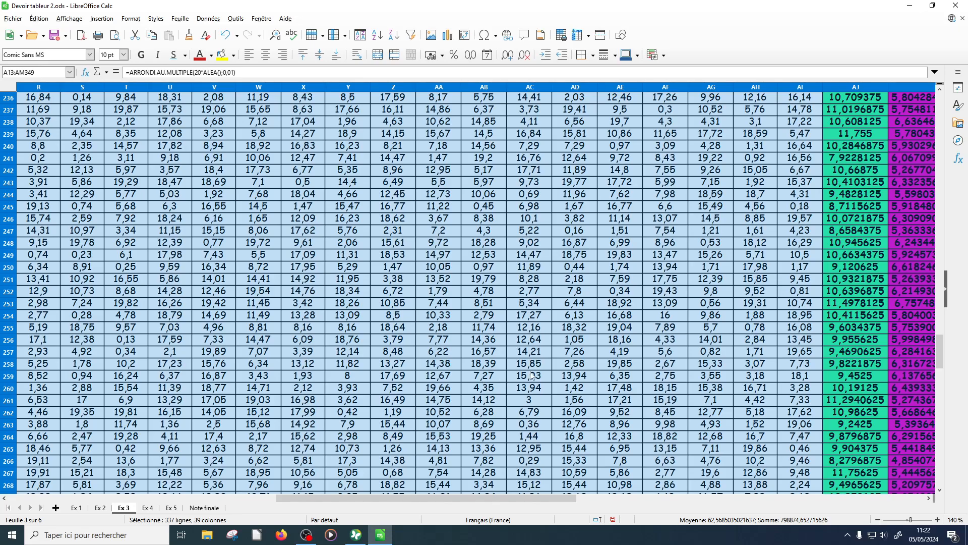
pyautogui.click(383, 218)
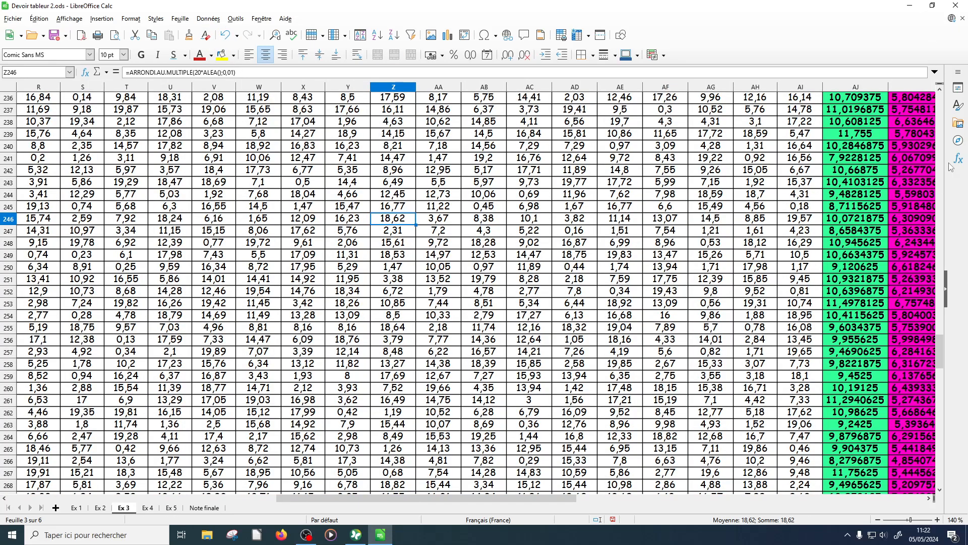
pyautogui.moveTo(941, 344); pyautogui.dragTo(916, 440)
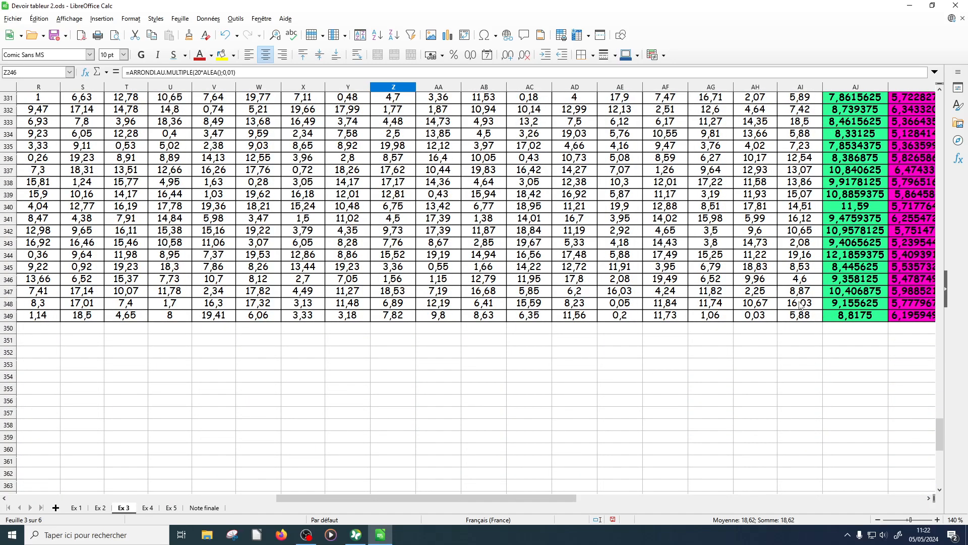
# Step: Select all the student grades in D14:AI349, without the headers and the formula columns
pyautogui.moveTo(804, 318); pyautogui.dragTo(232, 360)
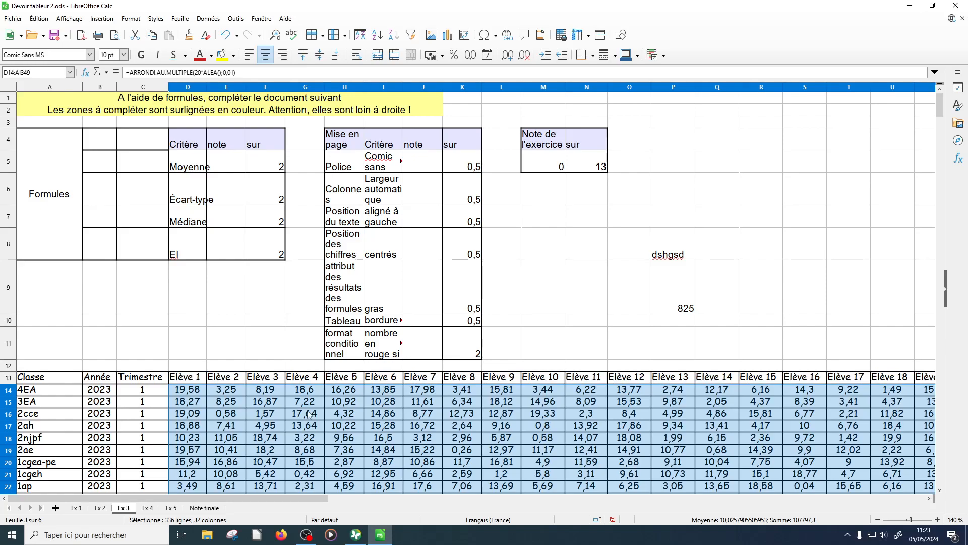
pyautogui.click(143, 21)
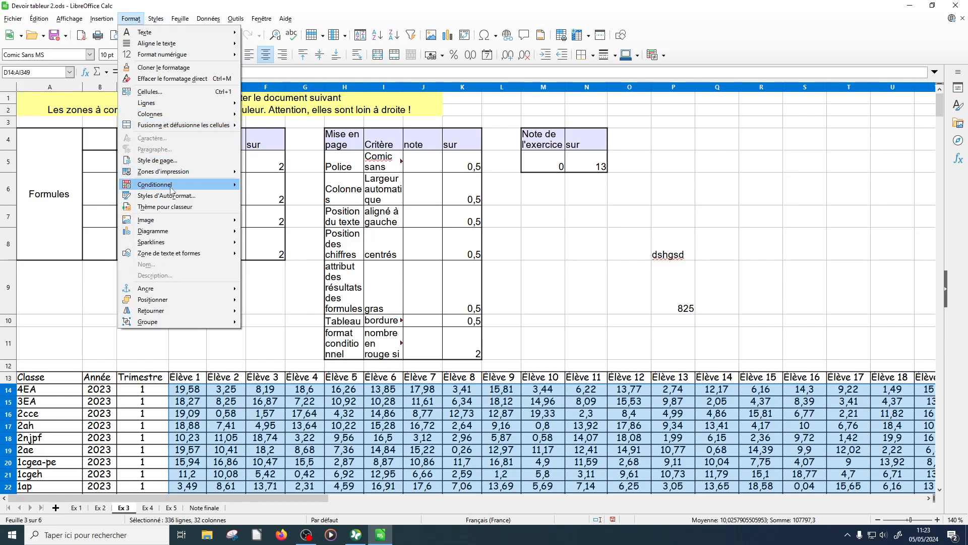
pyautogui.moveTo(173, 191)
pyautogui.click(285, 195)
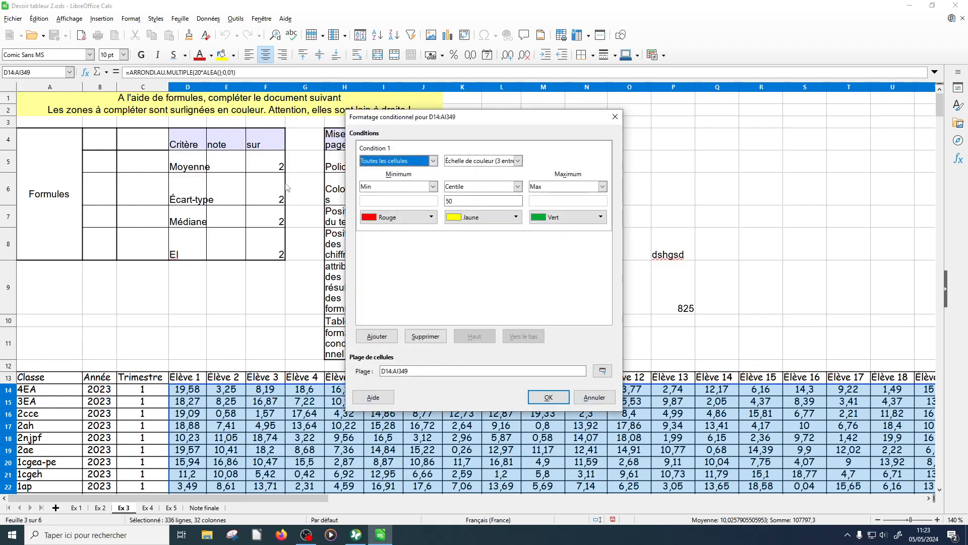
pyautogui.click(594, 398)
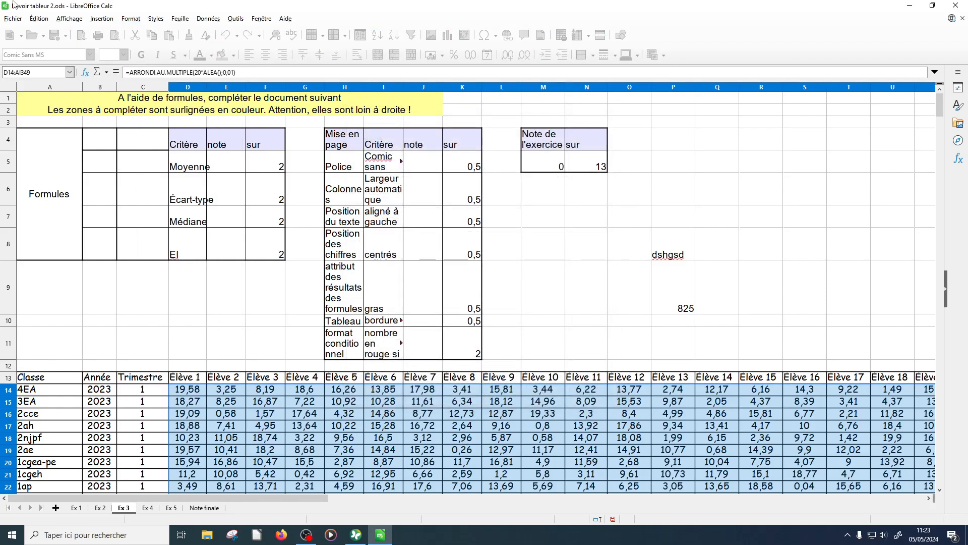
# Step: Add a conditional format to the grades D14:AI349 that applies the Erreur style to cell values smaller than 10
pyautogui.click(125, 19)
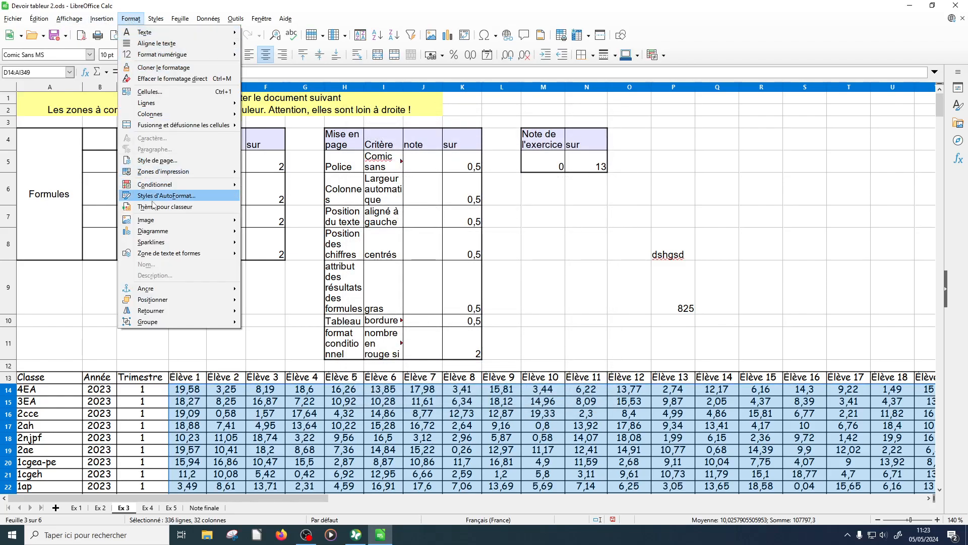
pyautogui.moveTo(168, 190)
pyautogui.click(272, 184)
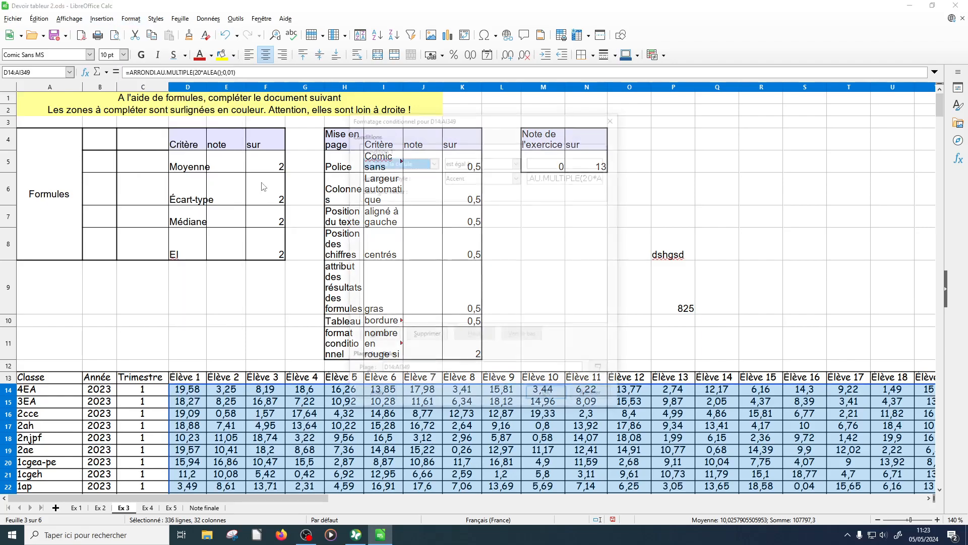
pyautogui.click(507, 162)
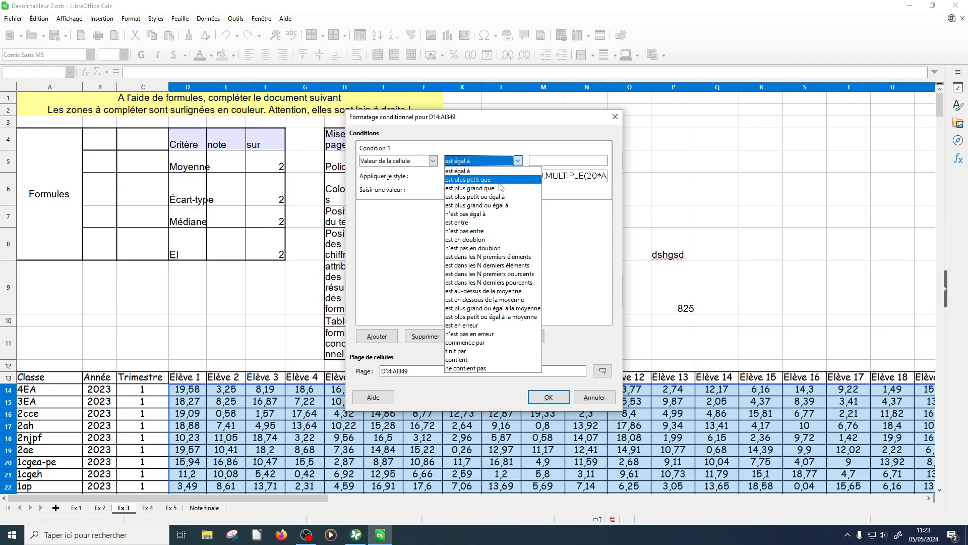
pyautogui.click(500, 181)
pyautogui.click(542, 162)
pyautogui.write('10')
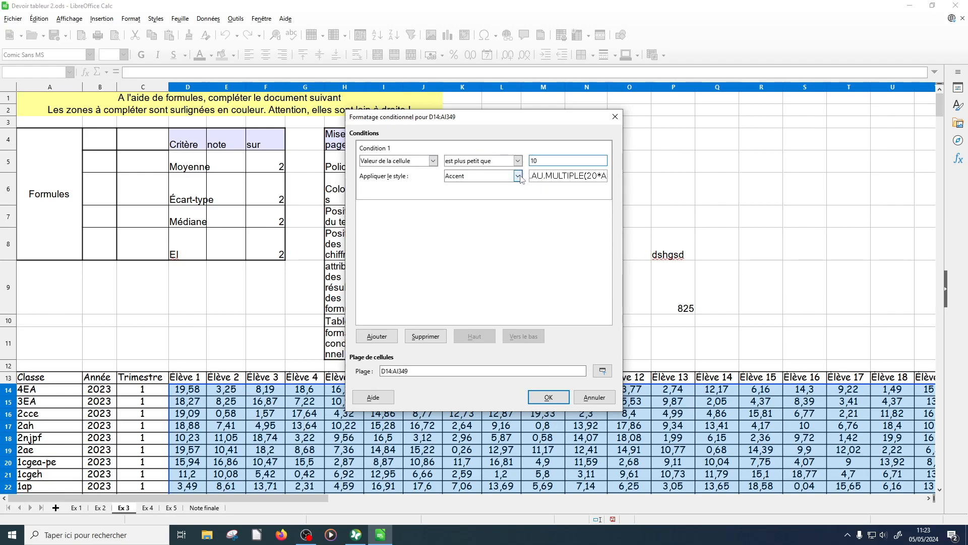
pyautogui.click(518, 176)
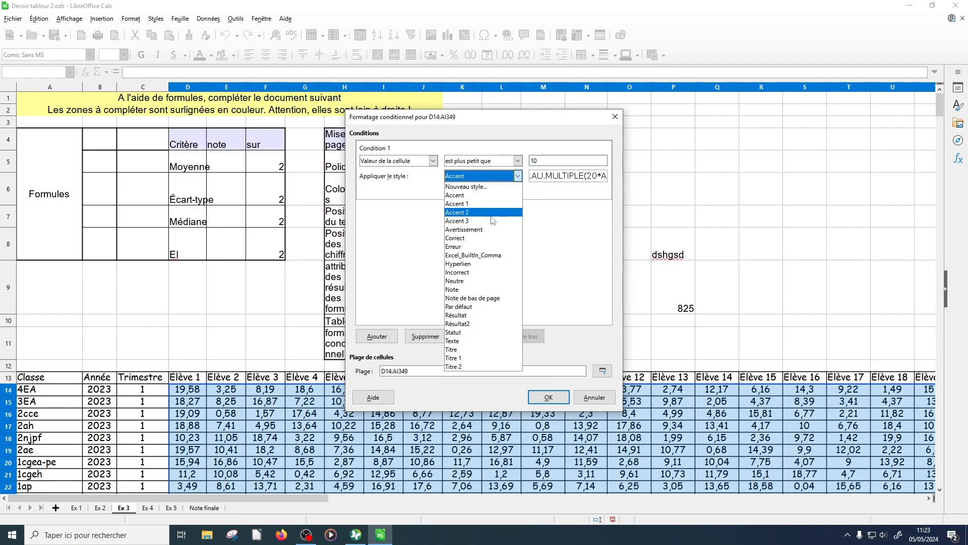
pyautogui.click(493, 246)
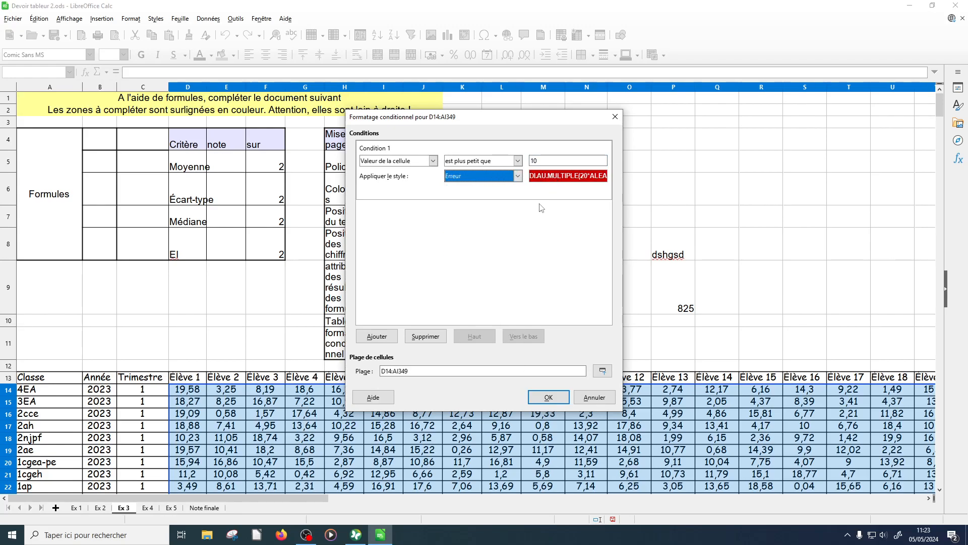
pyautogui.click(533, 394)
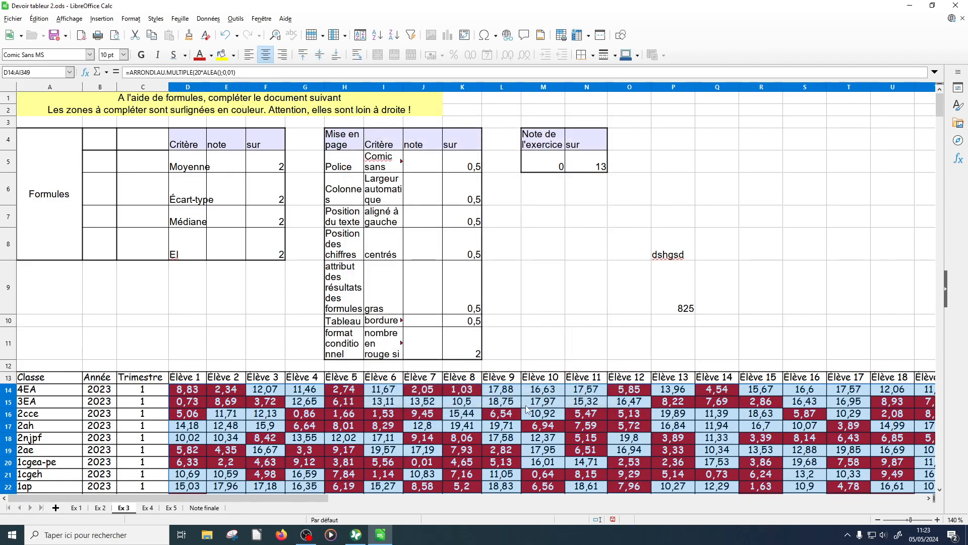
pyautogui.click(549, 349)
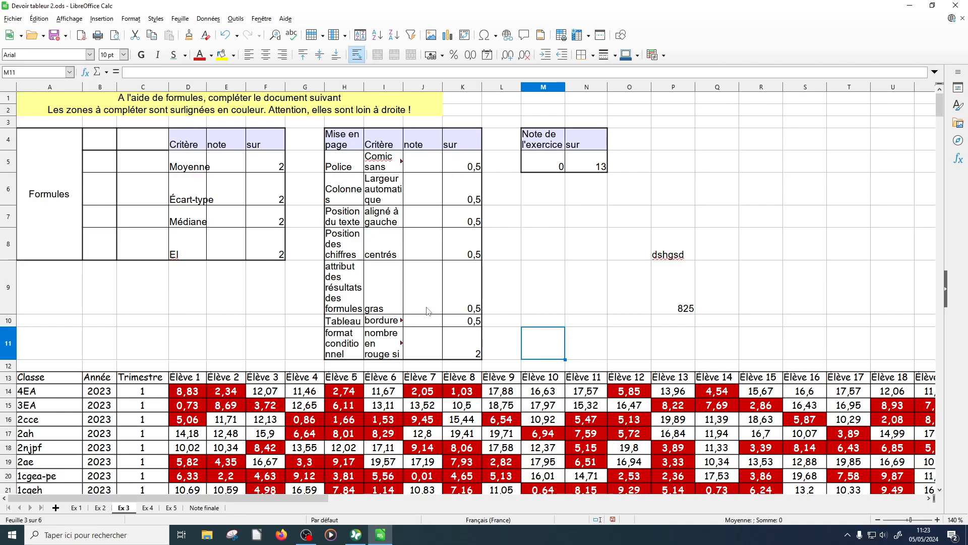
# Step: On sheet Ex 4, insert the SI function in D2 with the Function Wizard and set its test to C2<10
pyautogui.click(147, 507)
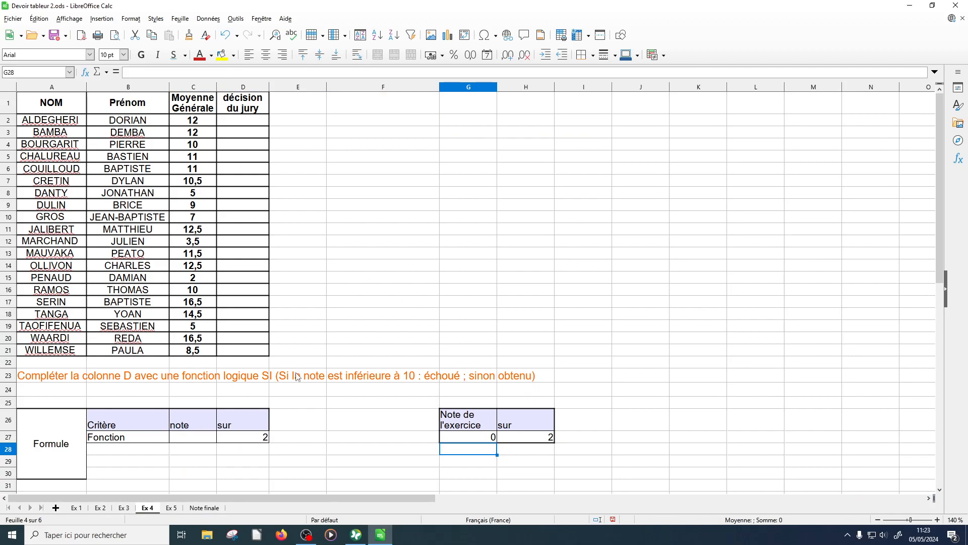
pyautogui.click(242, 117)
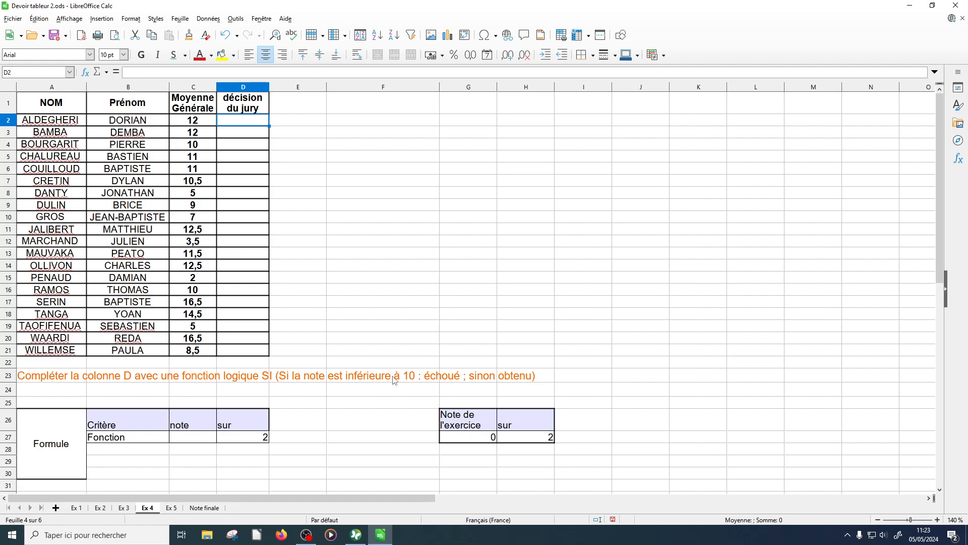
pyautogui.click(86, 72)
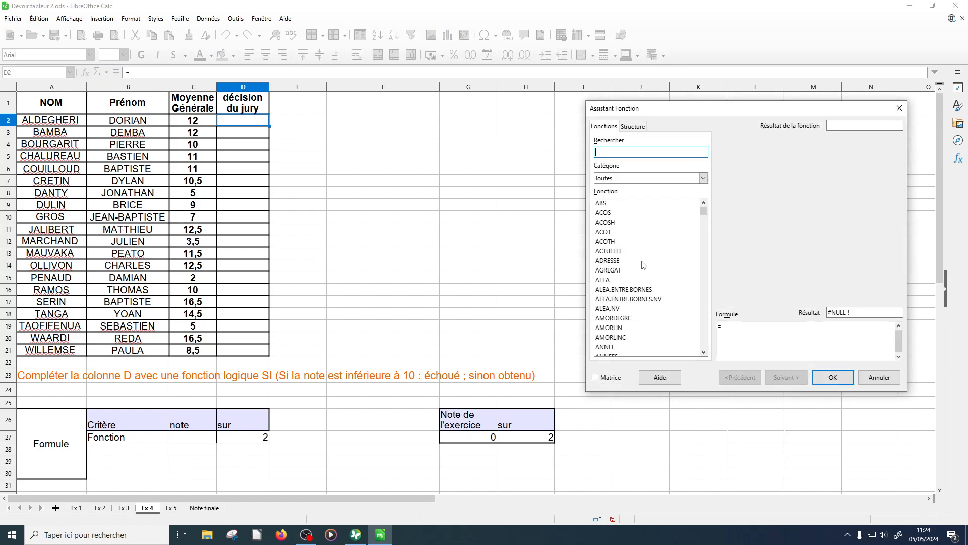
pyautogui.write('si')
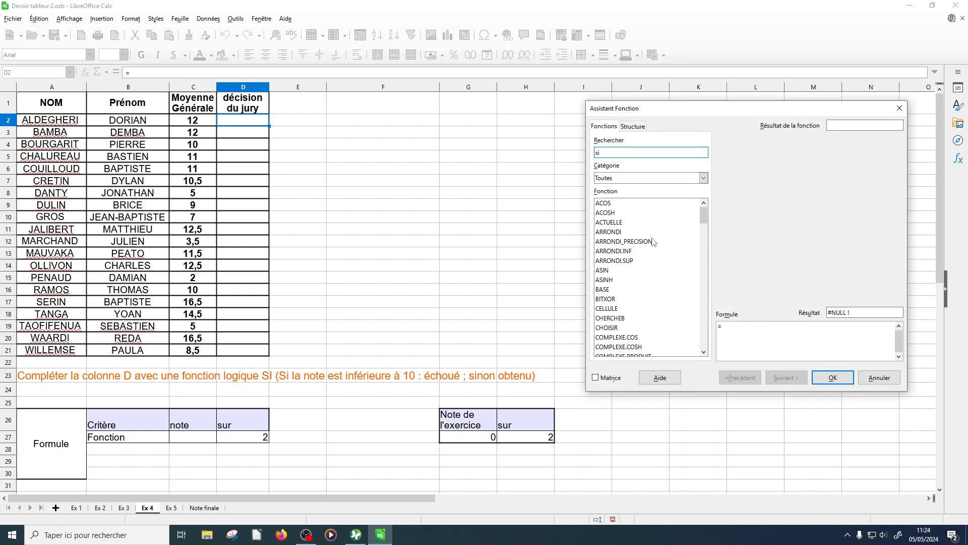
pyautogui.moveTo(704, 221); pyautogui.dragTo(708, 331)
pyautogui.doubleClick(619, 308)
pyautogui.click(830, 222)
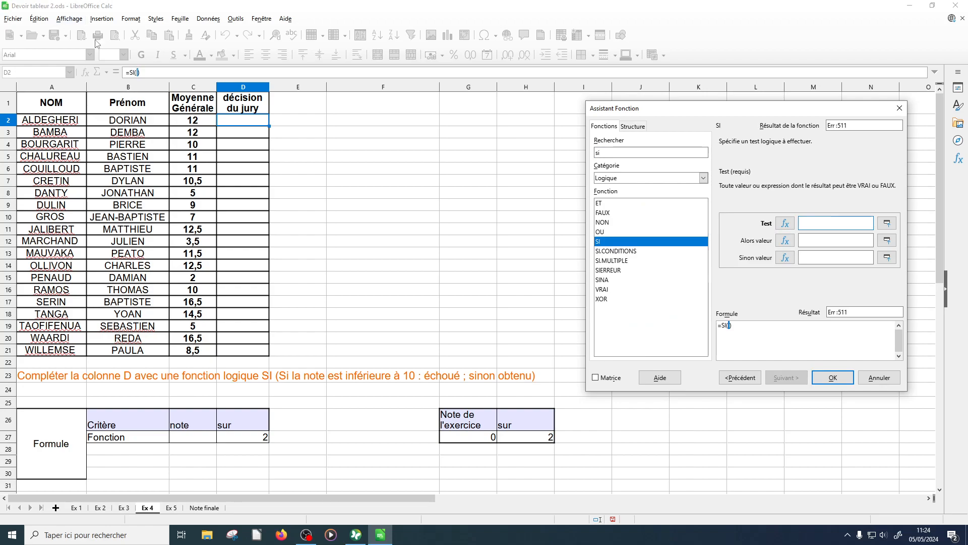
pyautogui.click(191, 123)
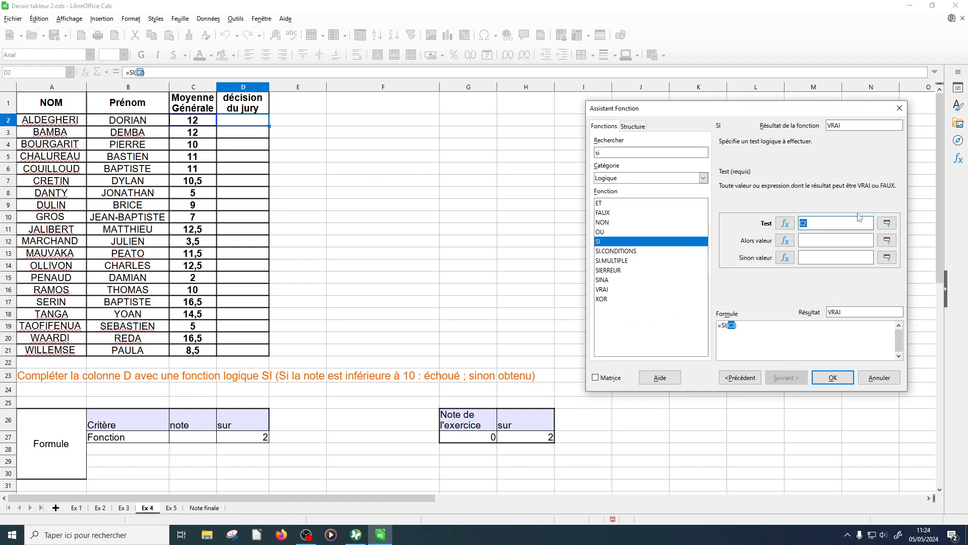
pyautogui.click(813, 240)
pyautogui.write('<')
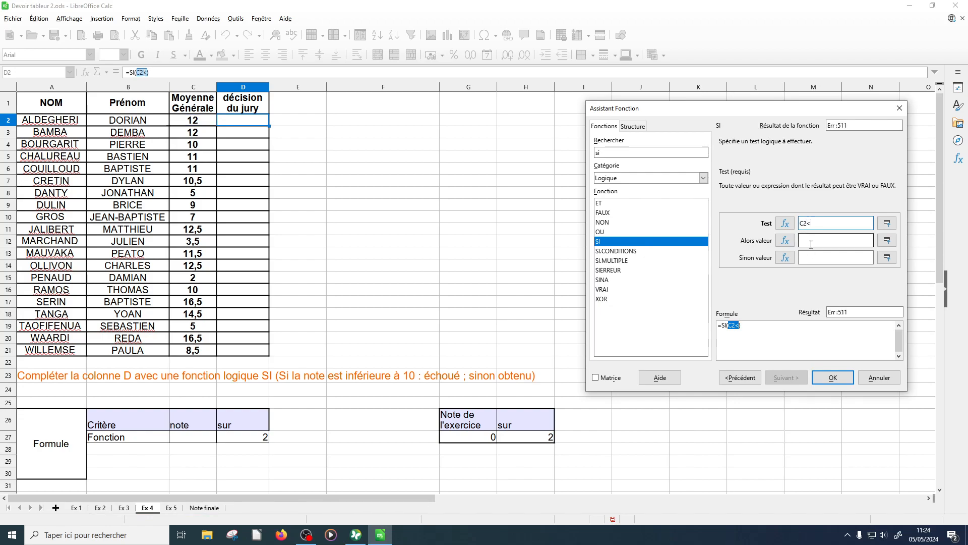
pyautogui.write('10')
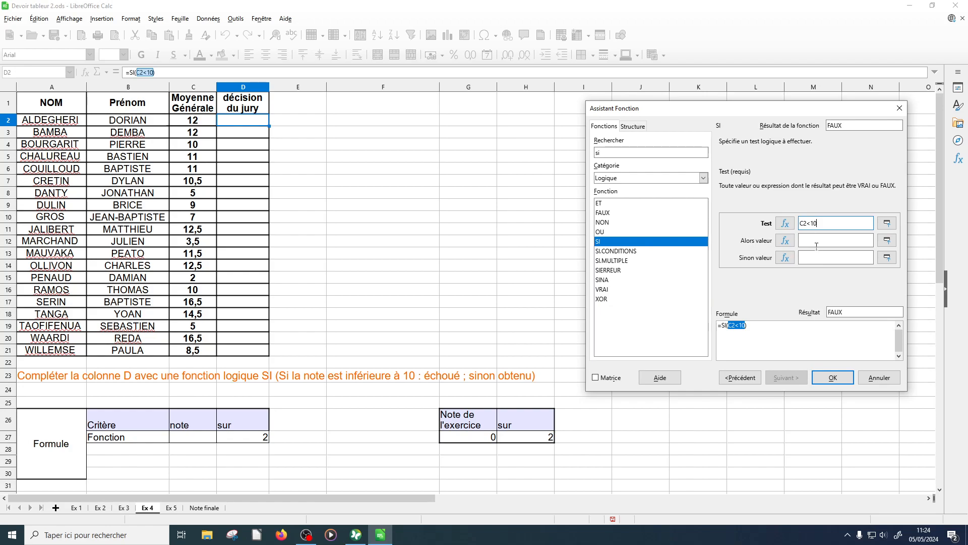
# Step: Make the SI function return "échoué" when the test is true and "obtenu" otherwise, and fill the formula down to D21
pyautogui.click(822, 241)
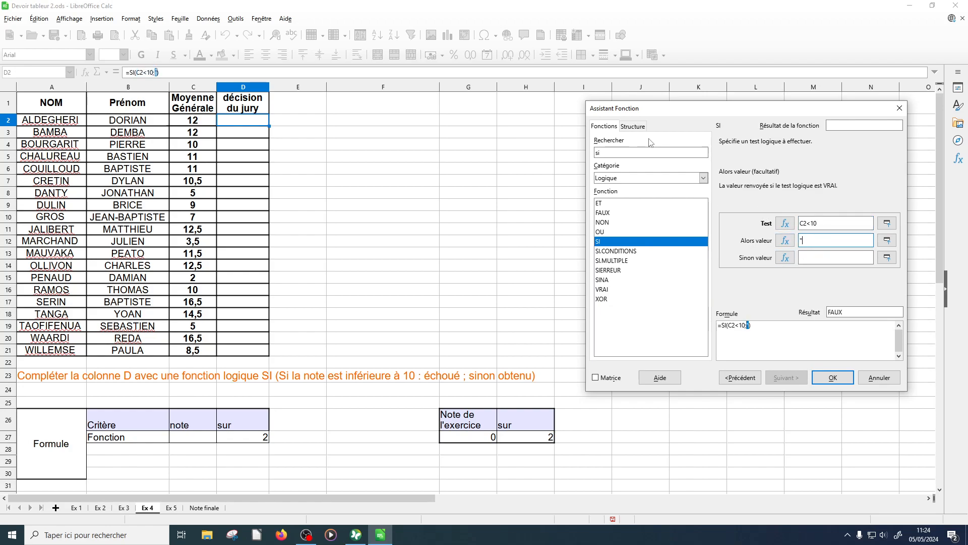
pyautogui.write('"échoué')
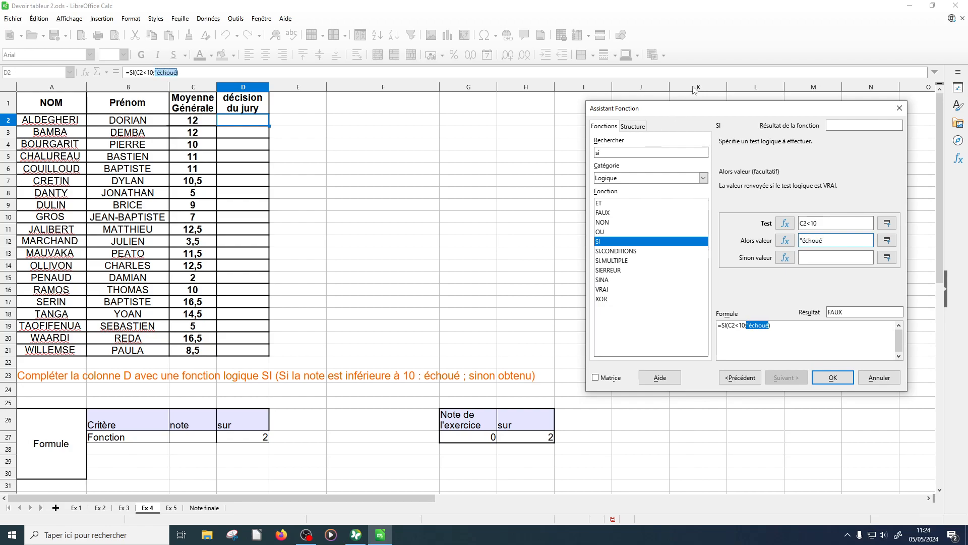
pyautogui.write('"')
pyautogui.click(825, 255)
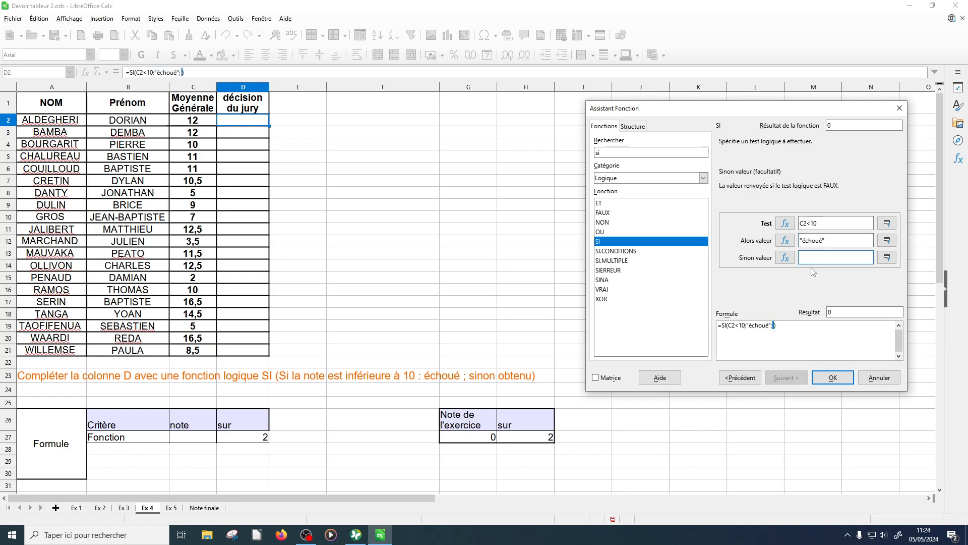
pyautogui.write('"')
pyautogui.write('obtenu"')
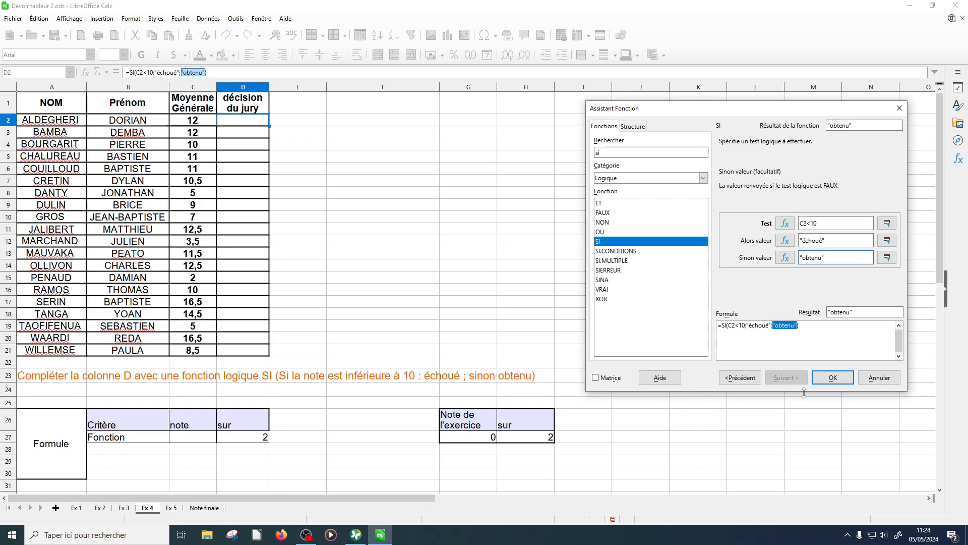
pyautogui.click(833, 381)
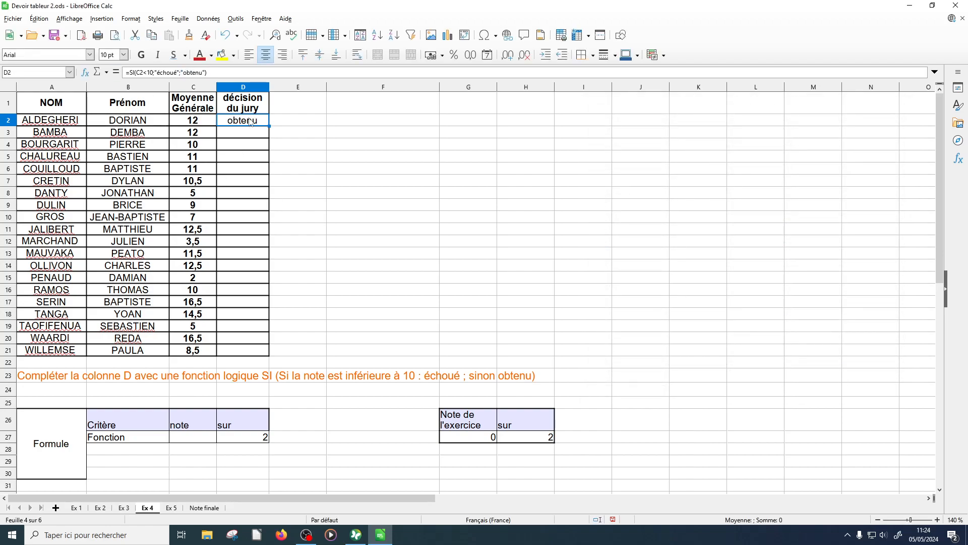
pyautogui.moveTo(269, 126); pyautogui.dragTo(251, 357)
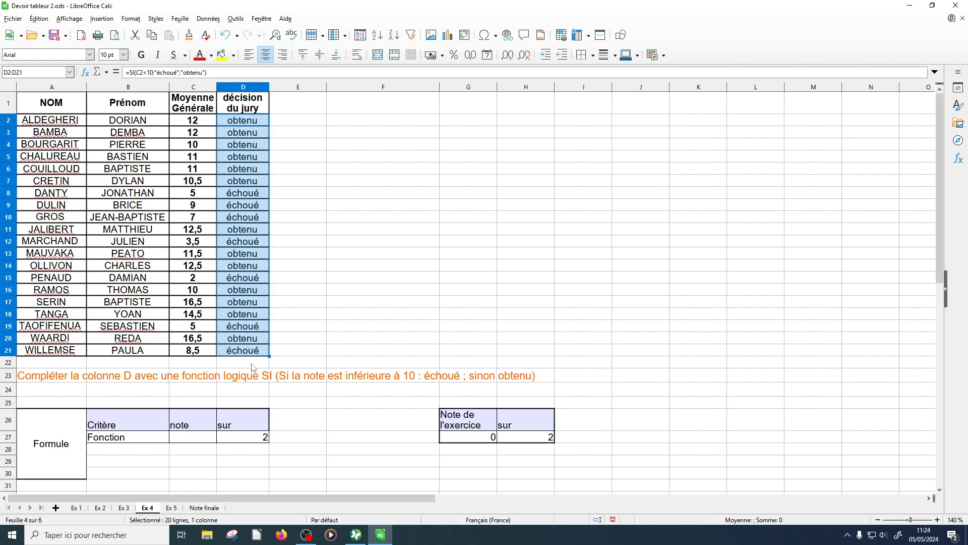
pyautogui.click(320, 291)
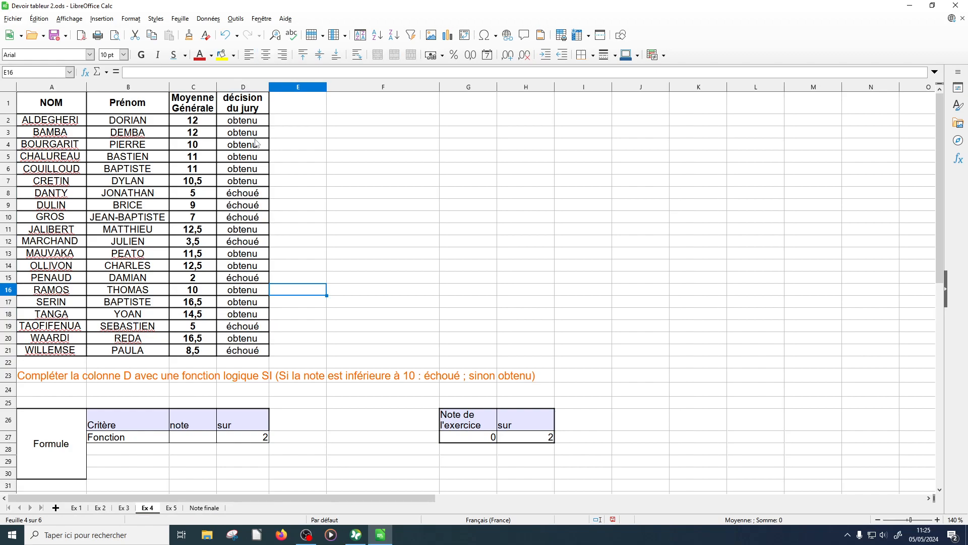
# Step: On sheet Ex 5, insert the SI function in C4 with the Function Wizard and set its test to B4<50000
pyautogui.click(171, 507)
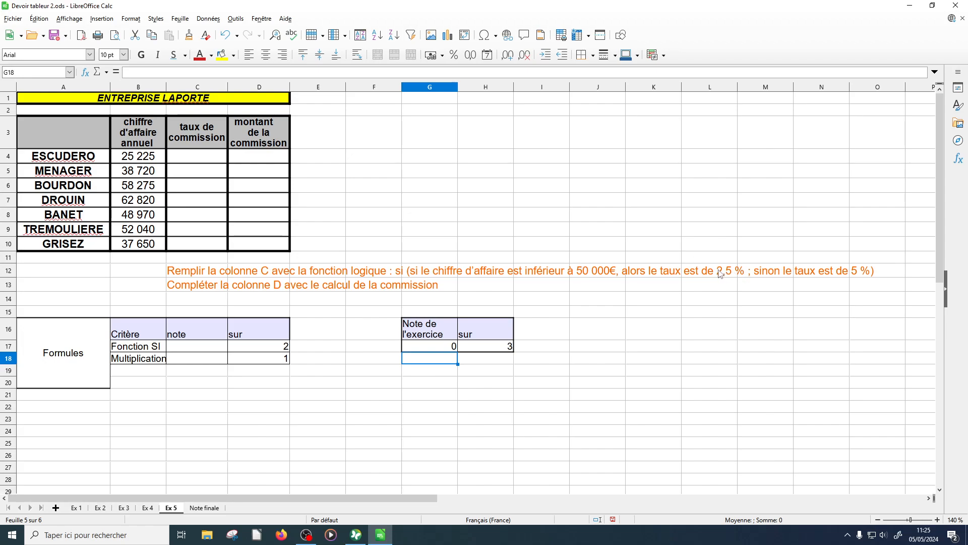
pyautogui.click(197, 161)
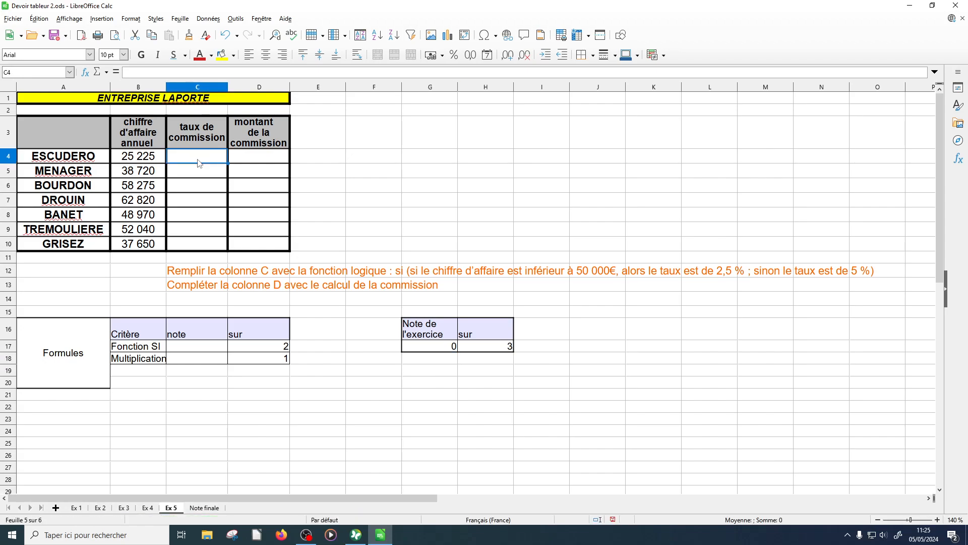
pyautogui.click(114, 71)
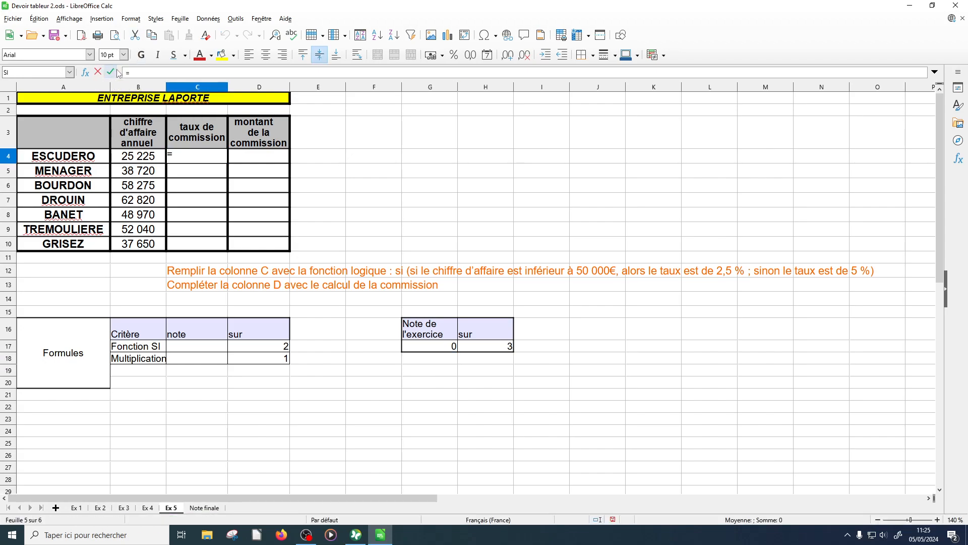
pyautogui.click(85, 73)
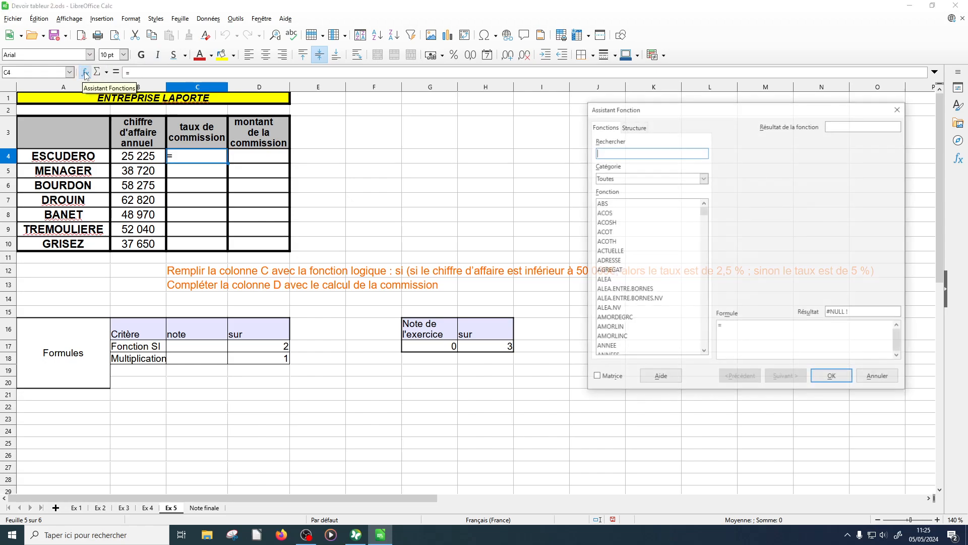
pyautogui.moveTo(705, 211); pyautogui.dragTo(704, 329)
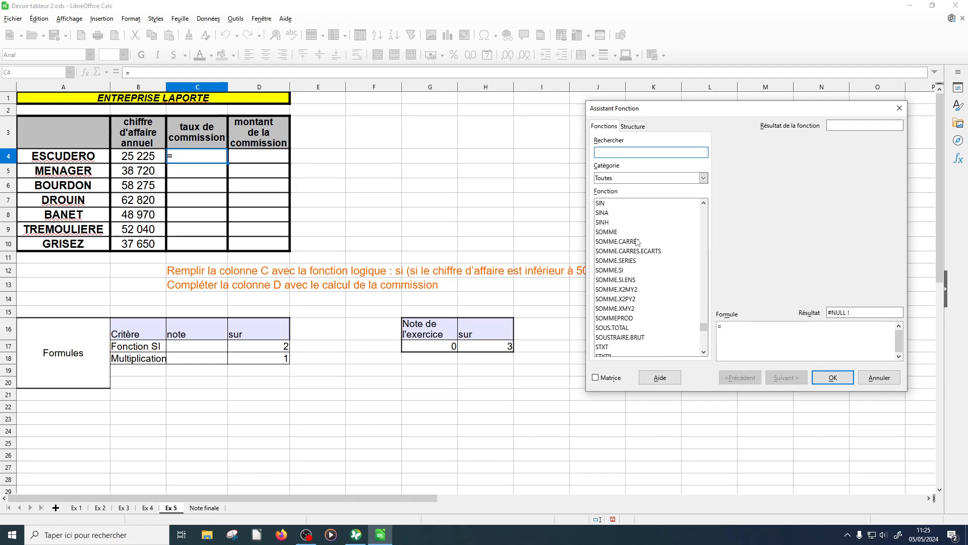
pyautogui.scroll(4, 635, 239)
pyautogui.click(630, 293)
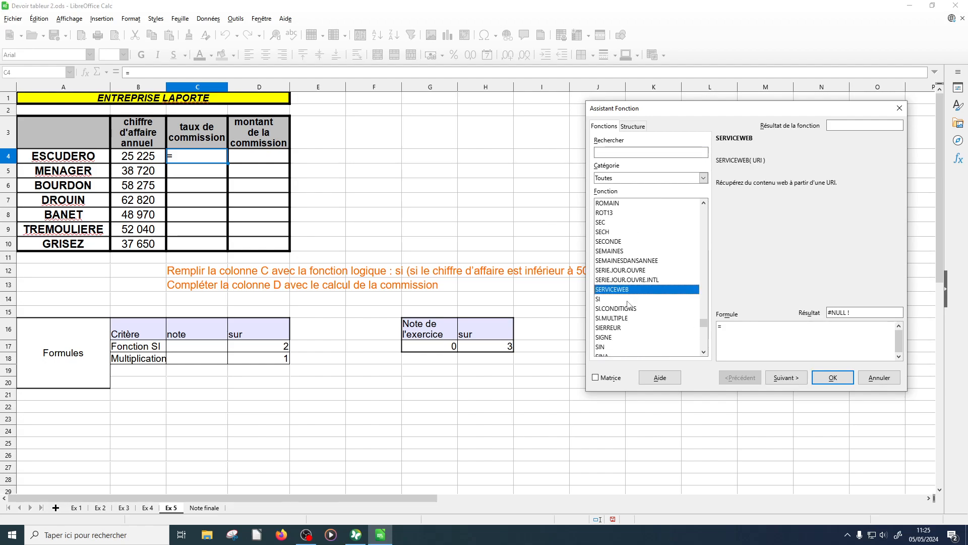
pyautogui.doubleClick(628, 300)
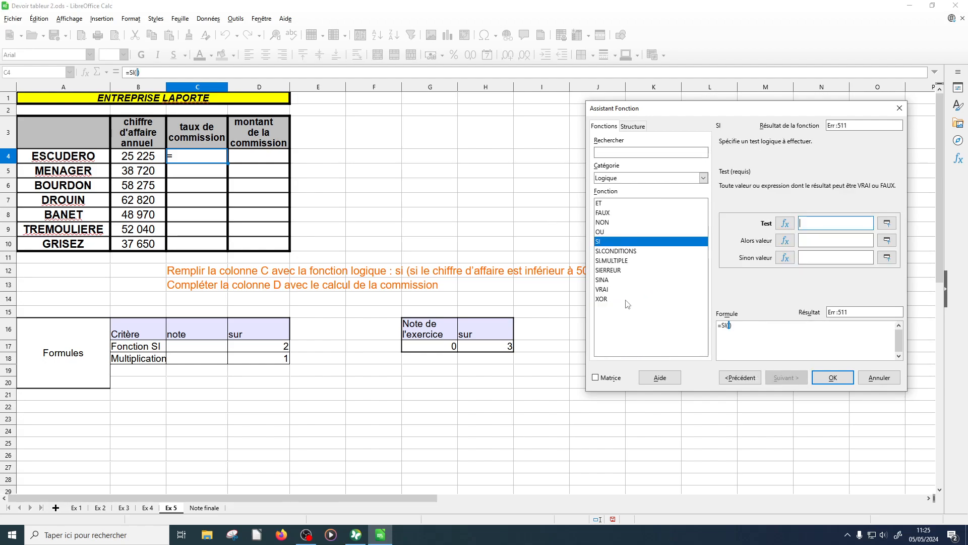
pyautogui.click(150, 160)
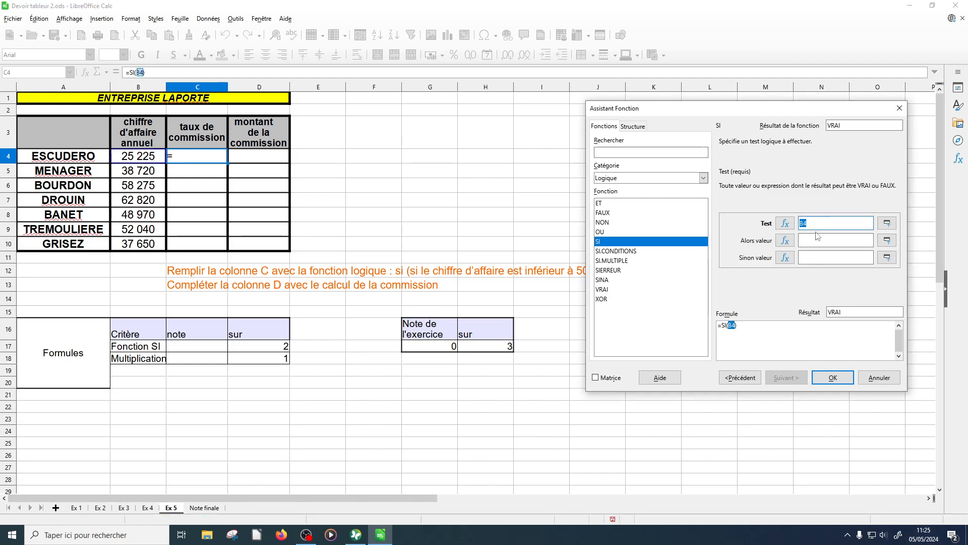
pyautogui.write('<')
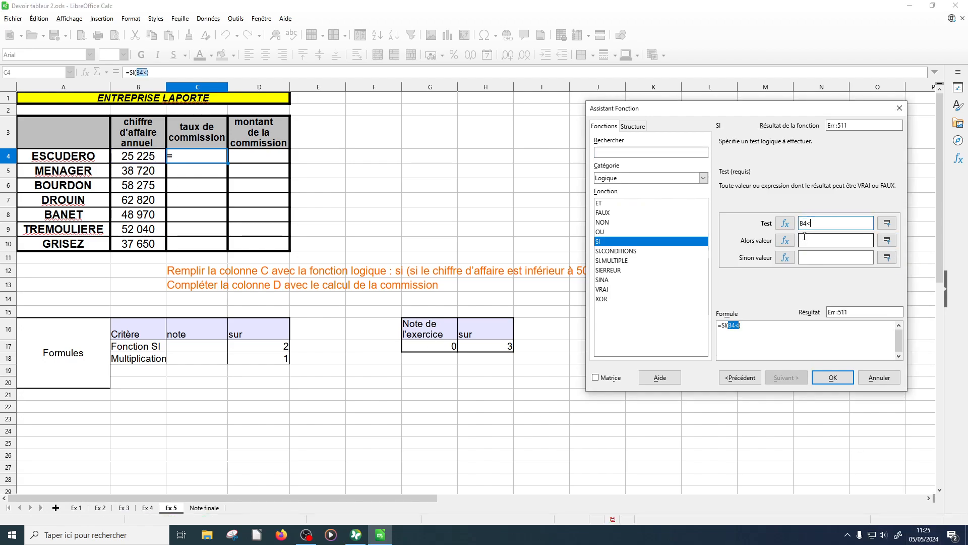
pyautogui.write('50000')
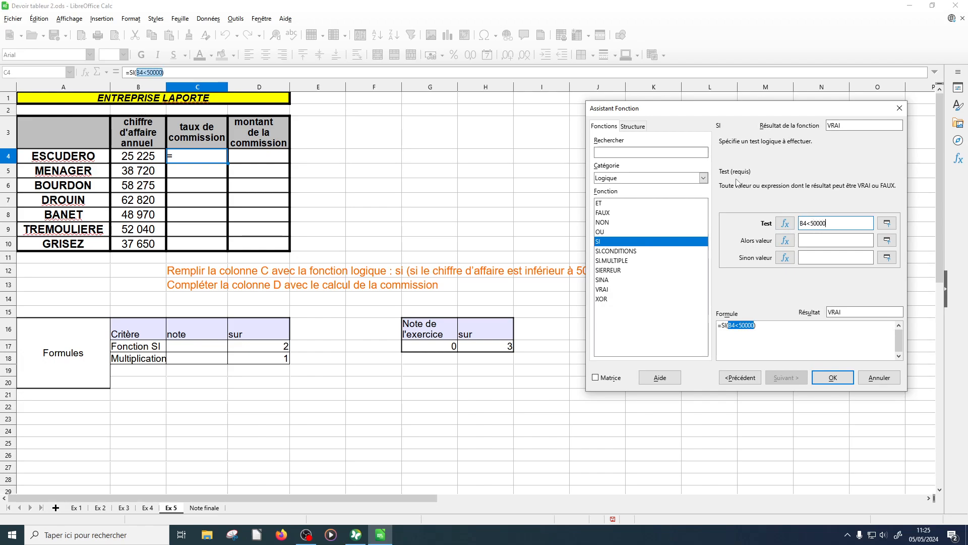
# Step: Make the SI function return 2,5% when the test is true and 5% otherwise, and fill the formula down to C10
pyautogui.click(819, 238)
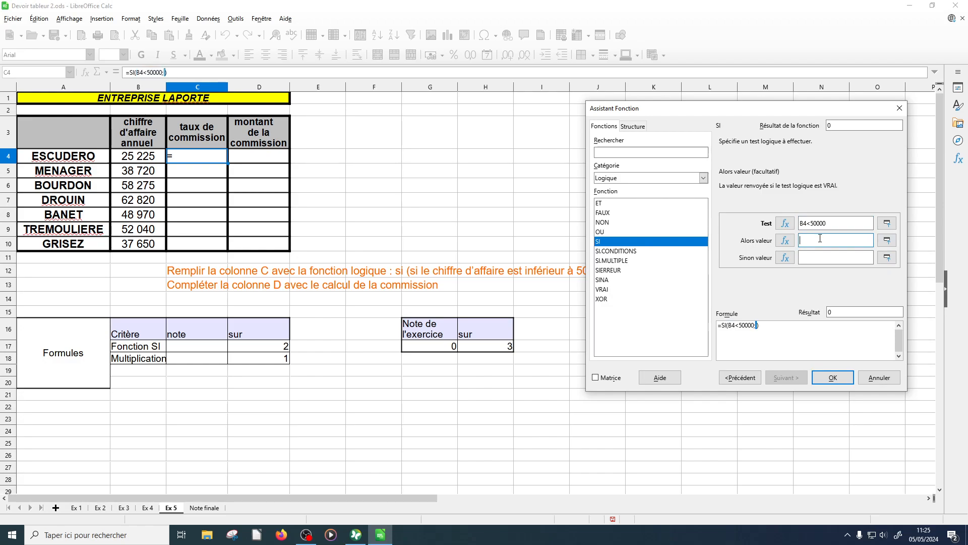
pyautogui.moveTo(810, 113); pyautogui.dragTo(569, 131)
pyautogui.write('2,')
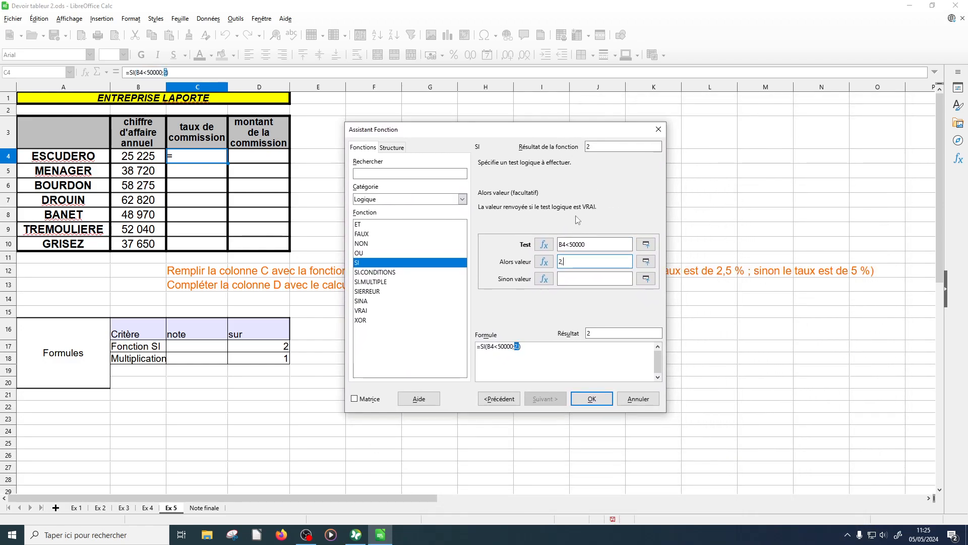
pyautogui.write('5%')
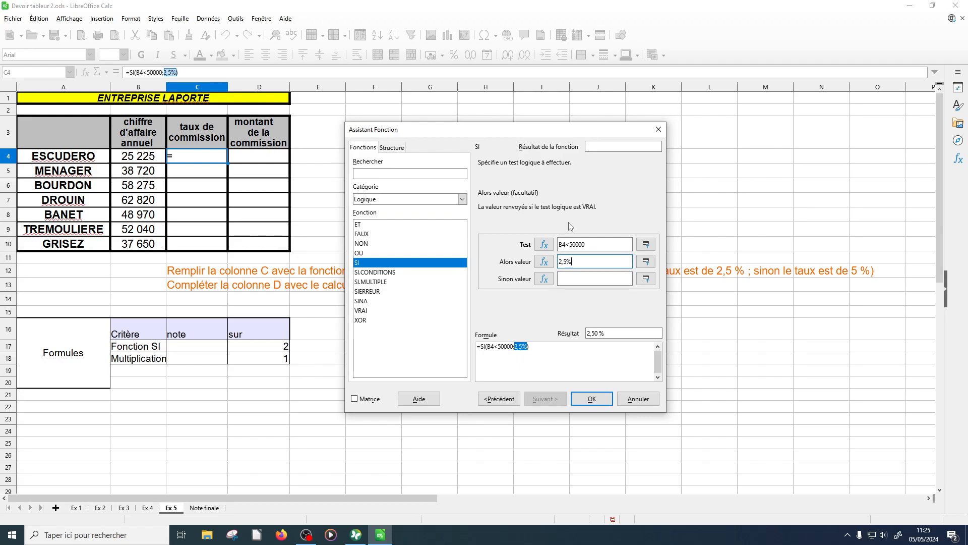
pyautogui.click(618, 278)
pyautogui.write('5%')
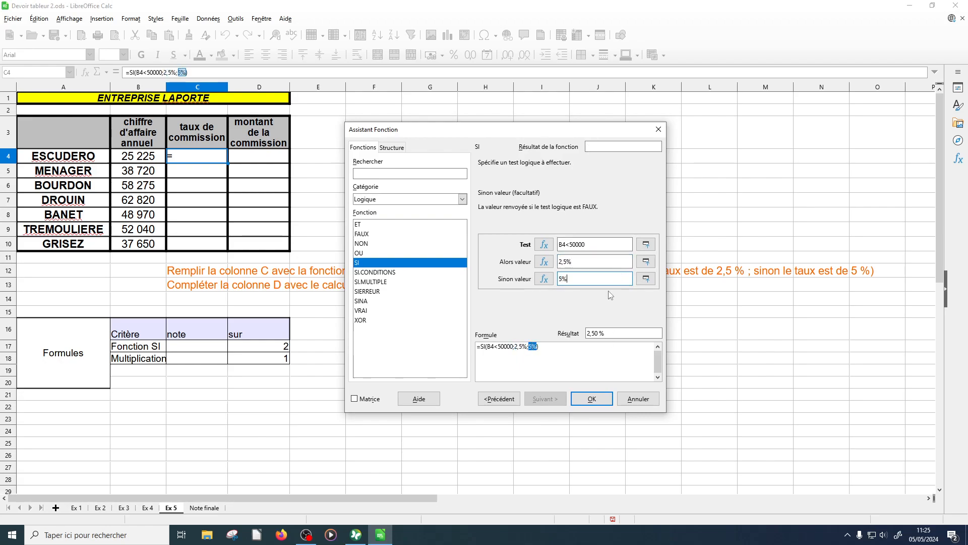
pyautogui.click(592, 398)
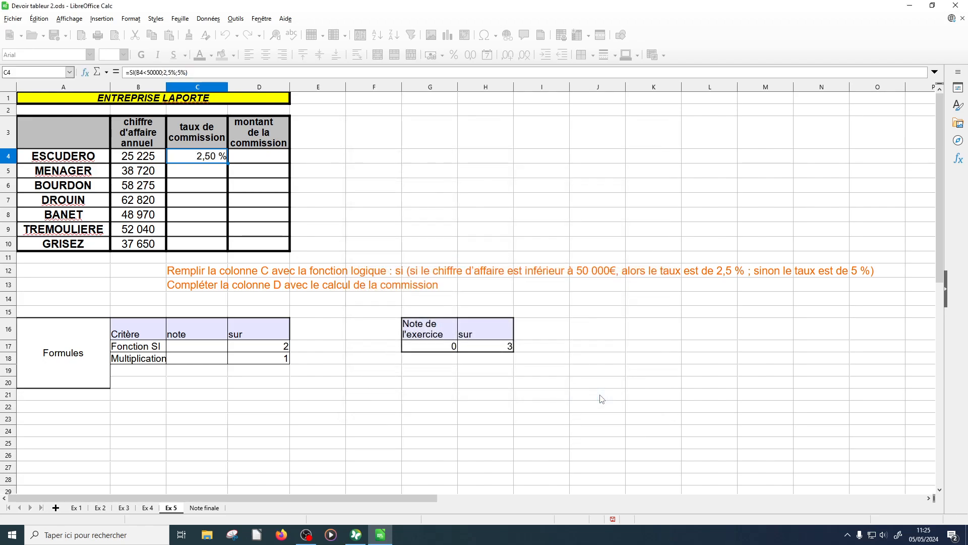
pyautogui.moveTo(228, 162); pyautogui.dragTo(216, 249)
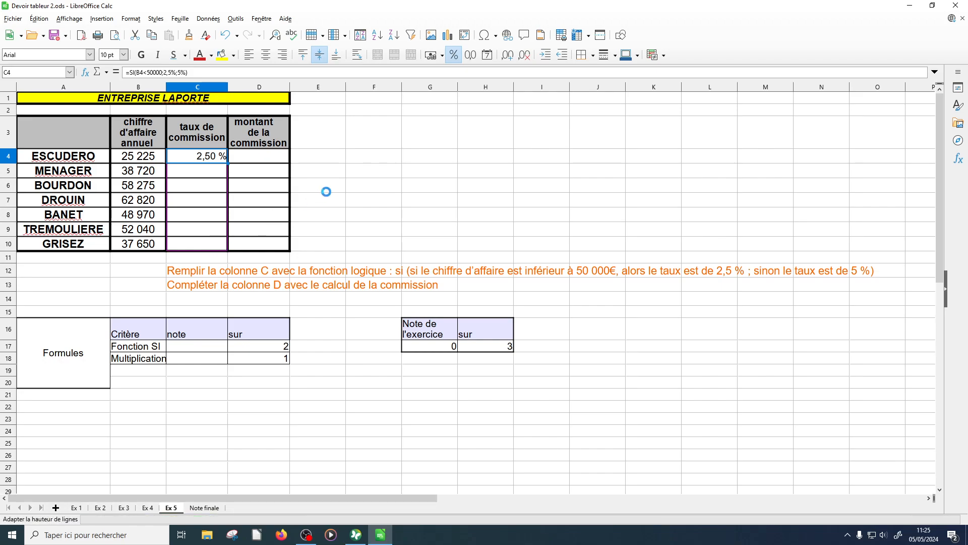
pyautogui.click(345, 175)
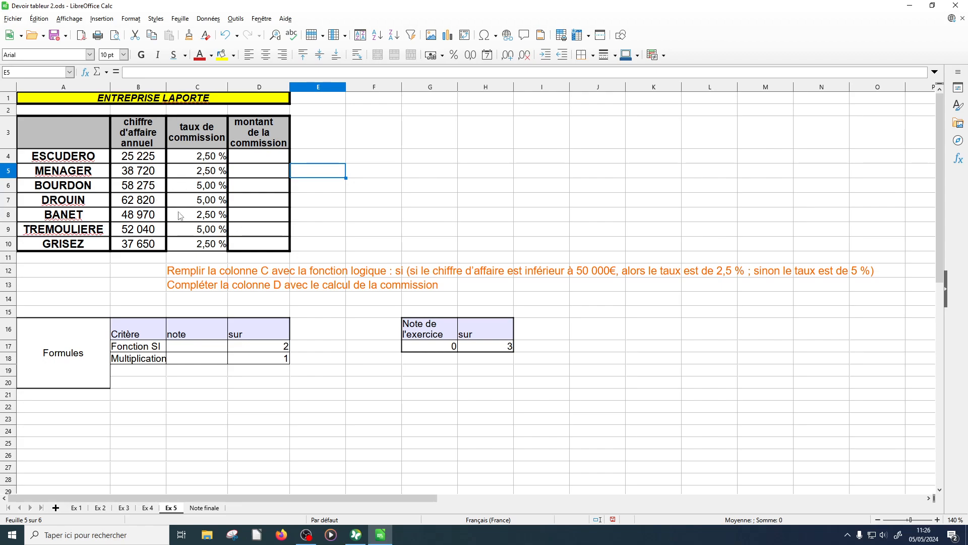
# Step: Calculate the commission amount in D4 with the formula =B4*C4 and fill it down to D10
pyautogui.click(243, 160)
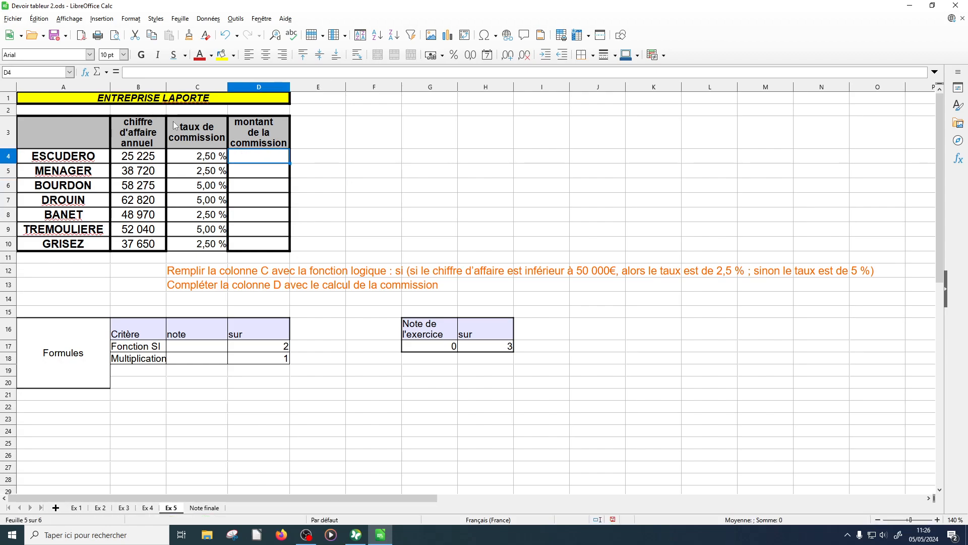
pyautogui.click(120, 74)
pyautogui.click(140, 162)
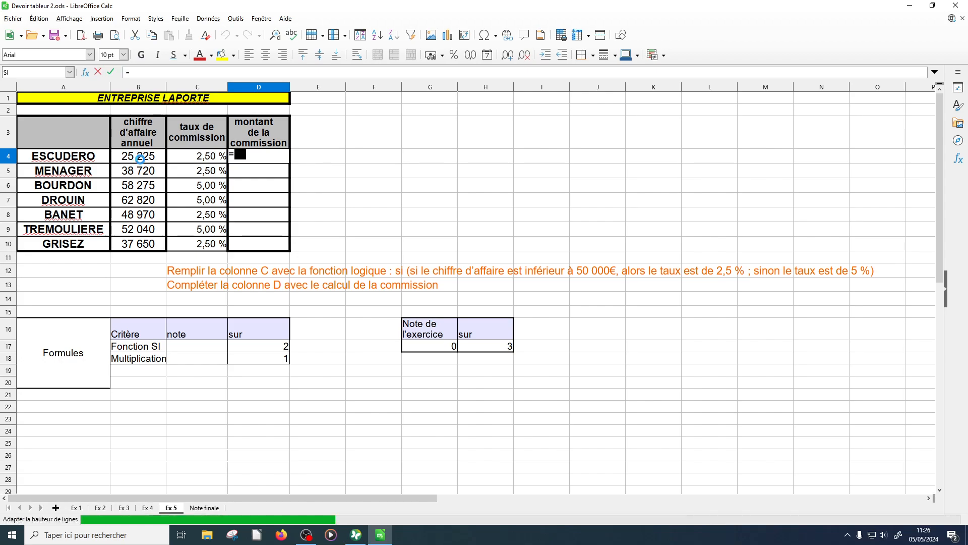
pyautogui.write('*')
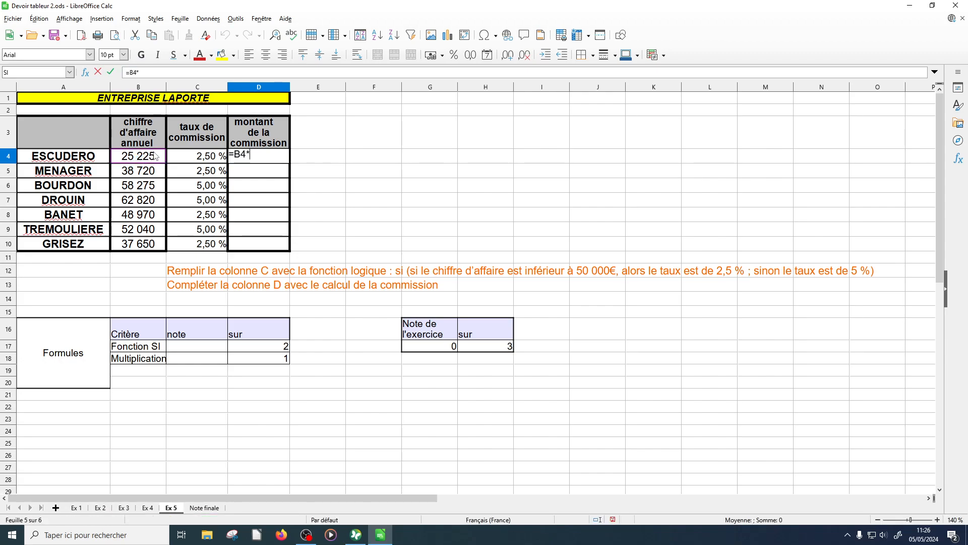
pyautogui.click(193, 160)
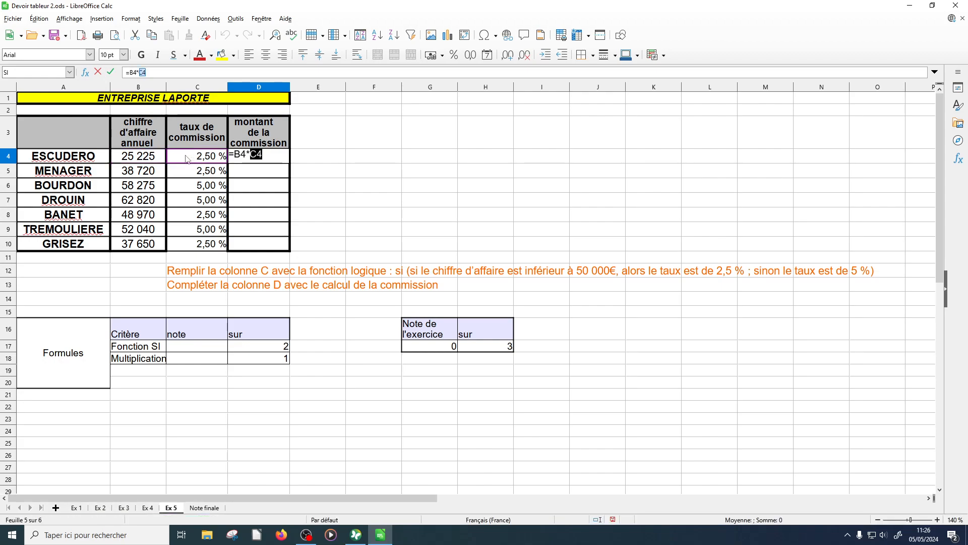
pyautogui.click(111, 74)
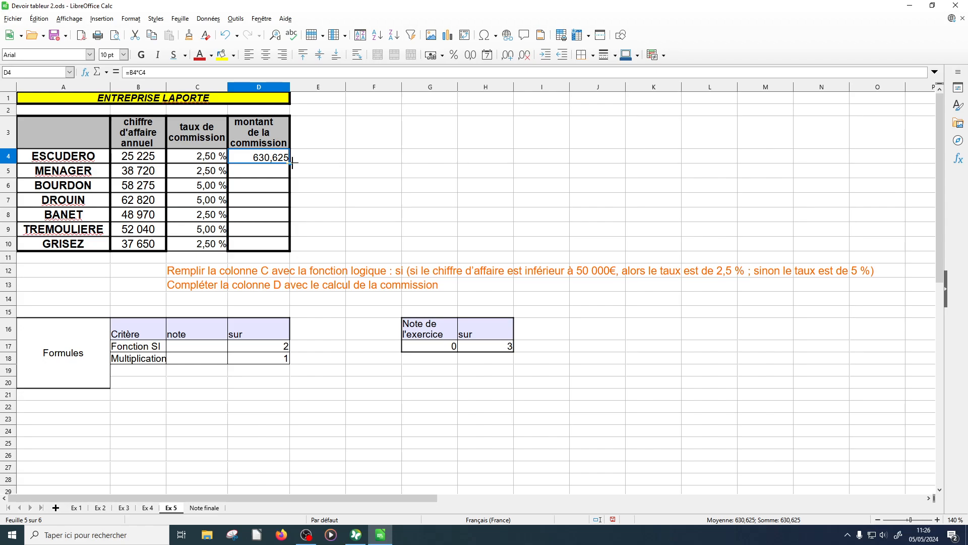
pyautogui.moveTo(290, 166); pyautogui.dragTo(290, 250)
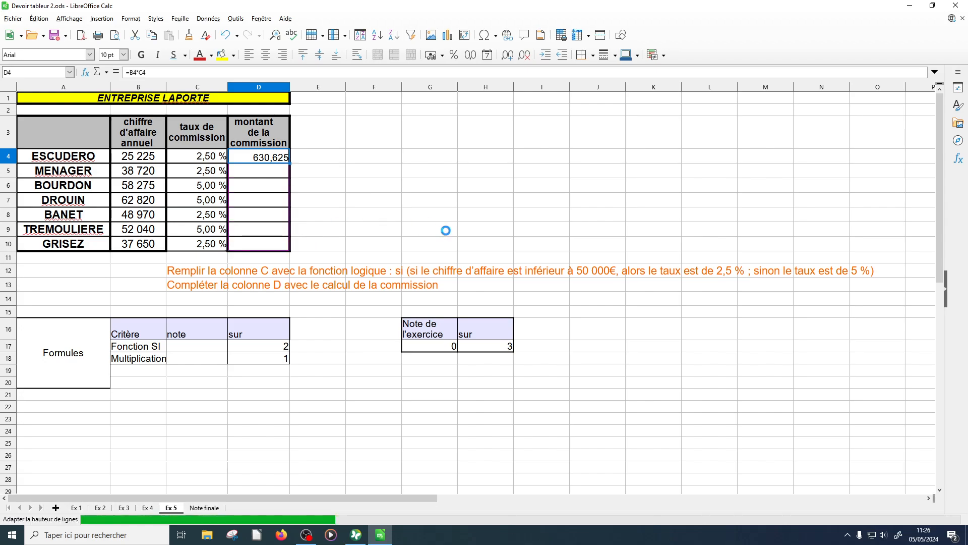
pyautogui.click(428, 189)
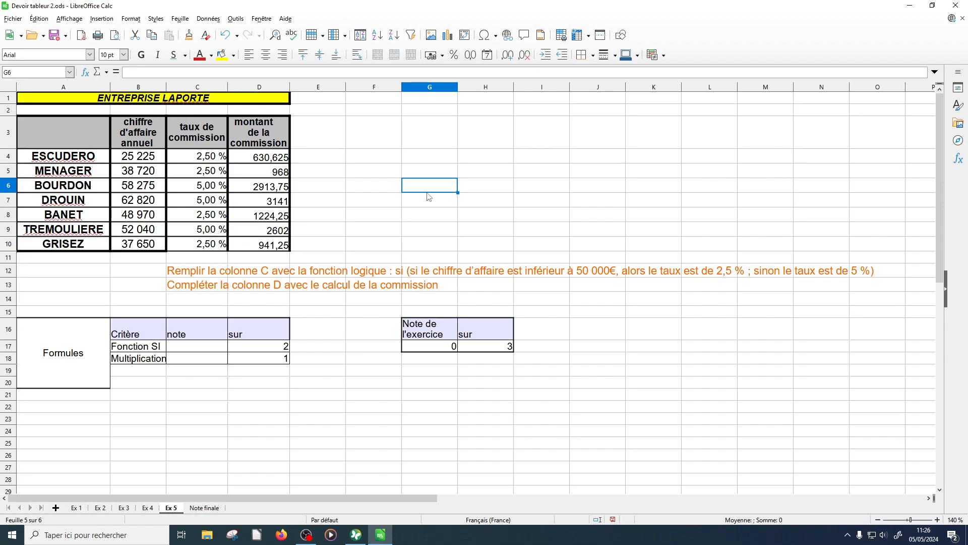